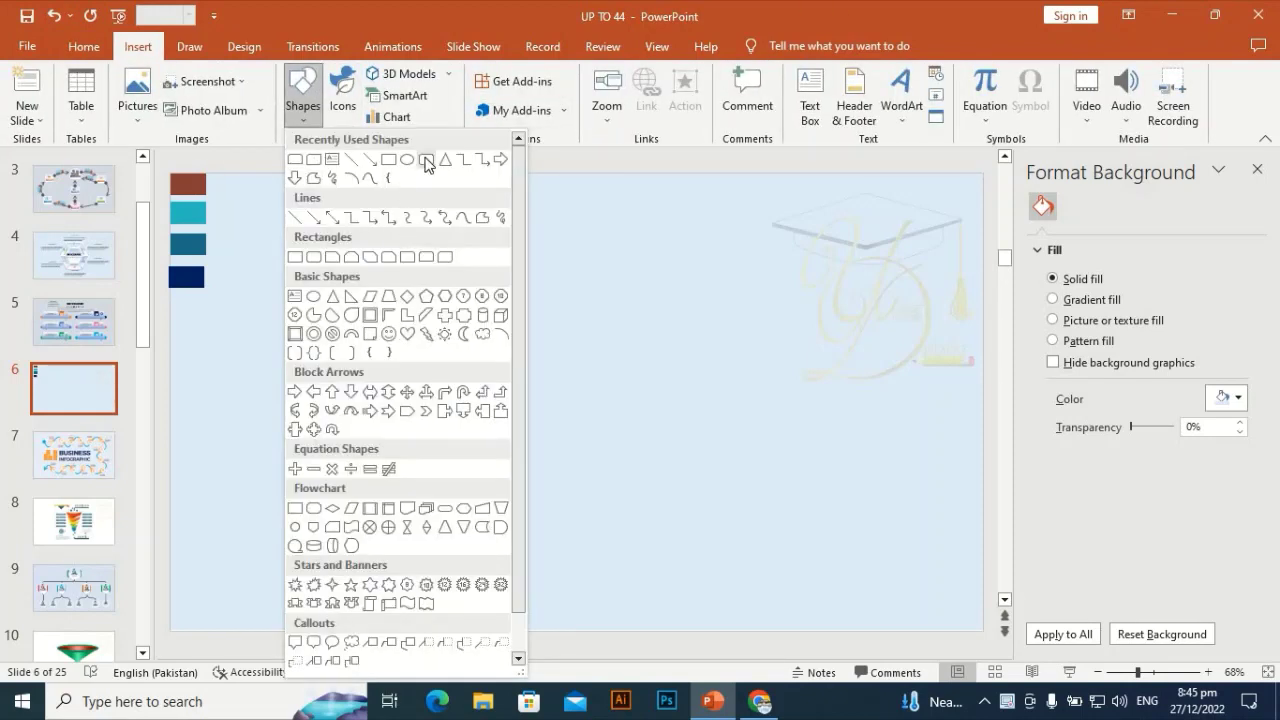
Draw a tall rounded-rectangle card, then a wider Round Diagonal Corner cap across its top with more rounded corners
left_click(426, 160)
left_click_drag(242, 342, 383, 521)
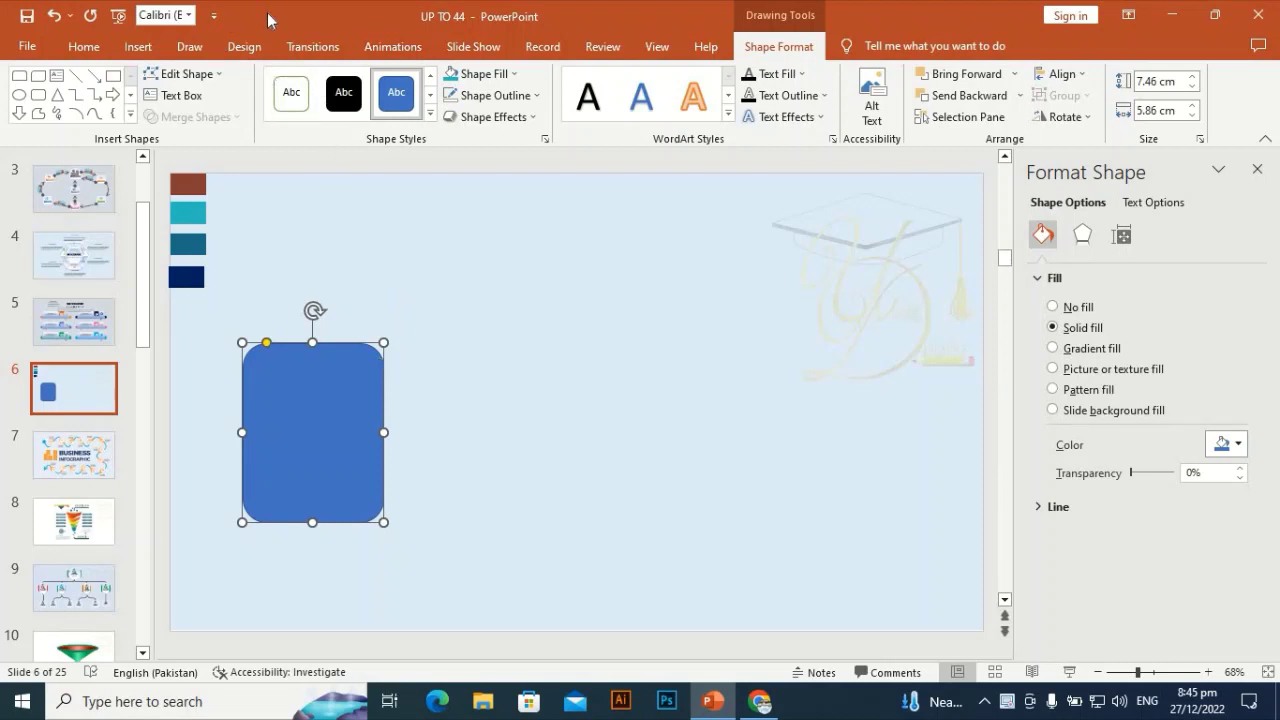
left_click(138, 46)
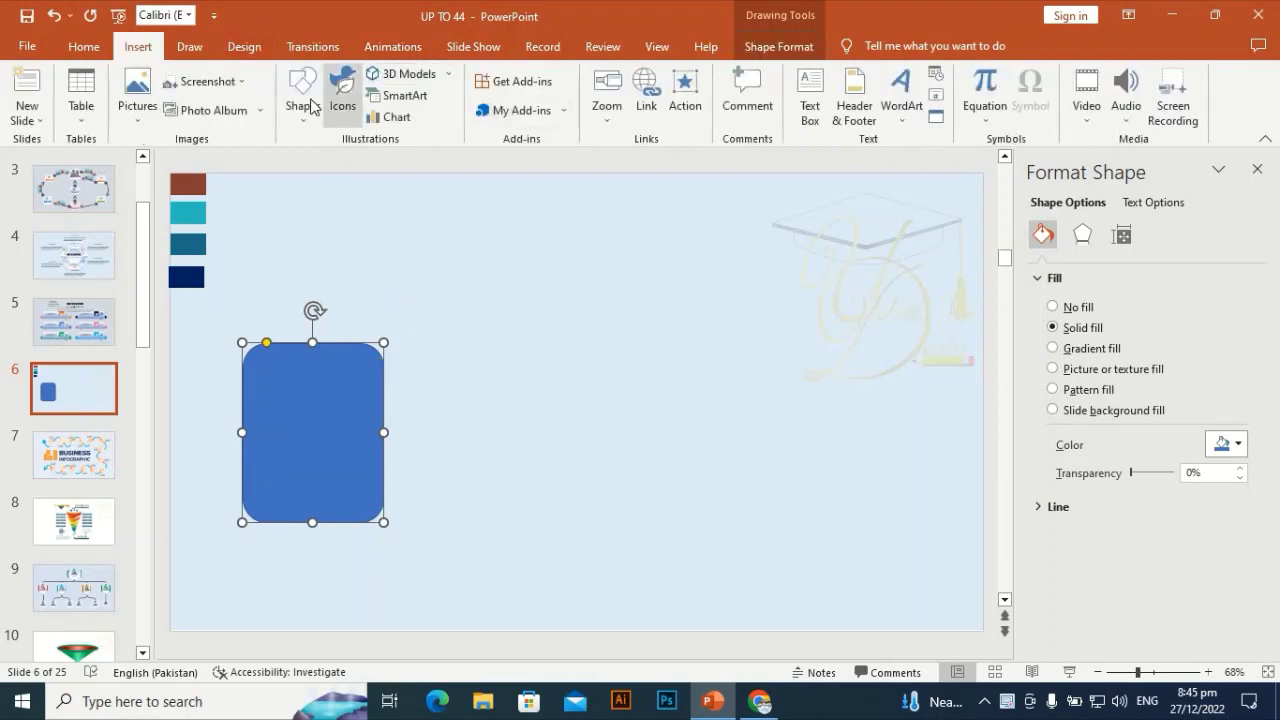
left_click(312, 105)
left_click(414, 322)
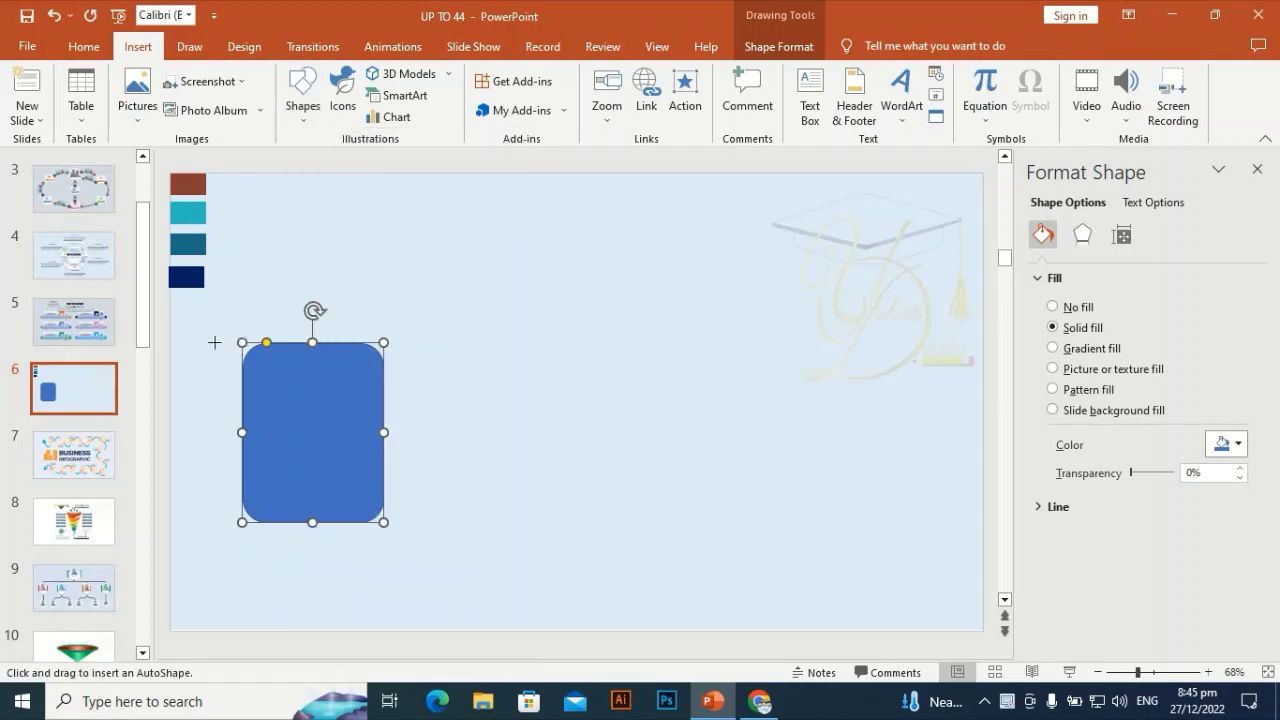
left_click_drag(214, 342, 398, 375)
left_click_drag(214, 374, 219, 374)
left_click_drag(342, 378, 347, 378)
left_click_drag(234, 346, 298, 357)
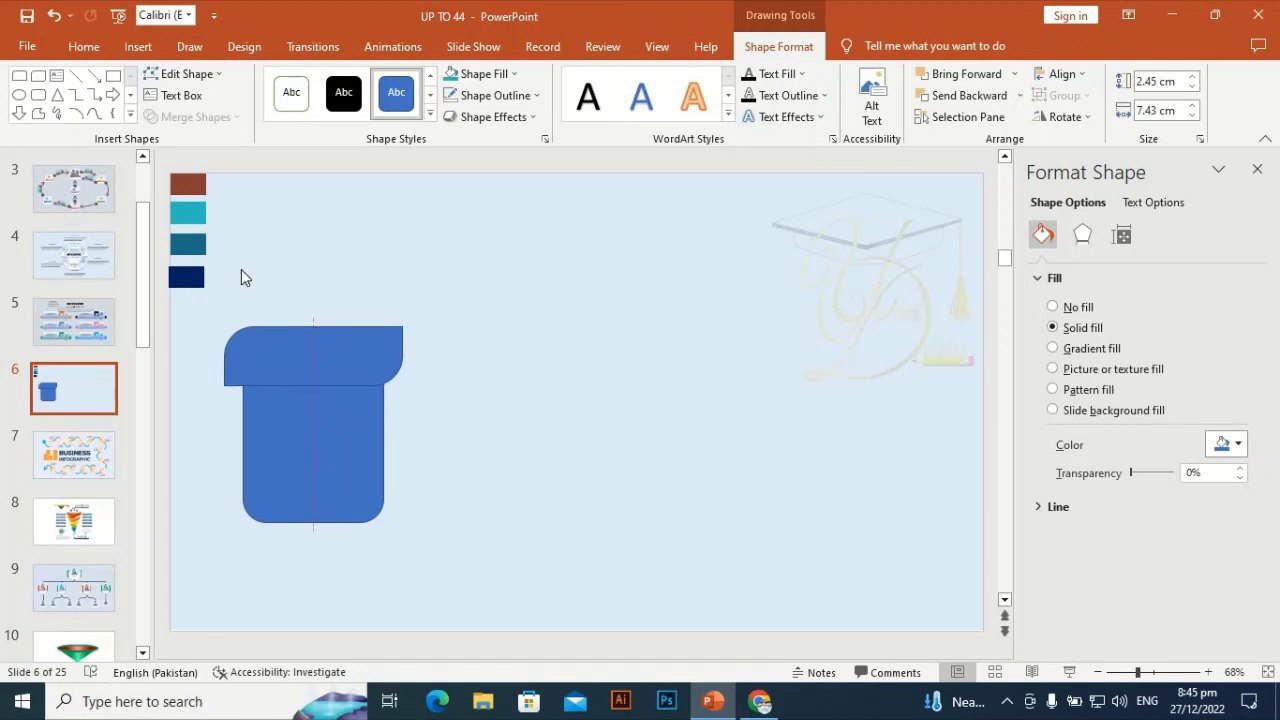
Remove the cap's outline and give it a gradient fill with its last stop sampled brown
left_click(482, 74)
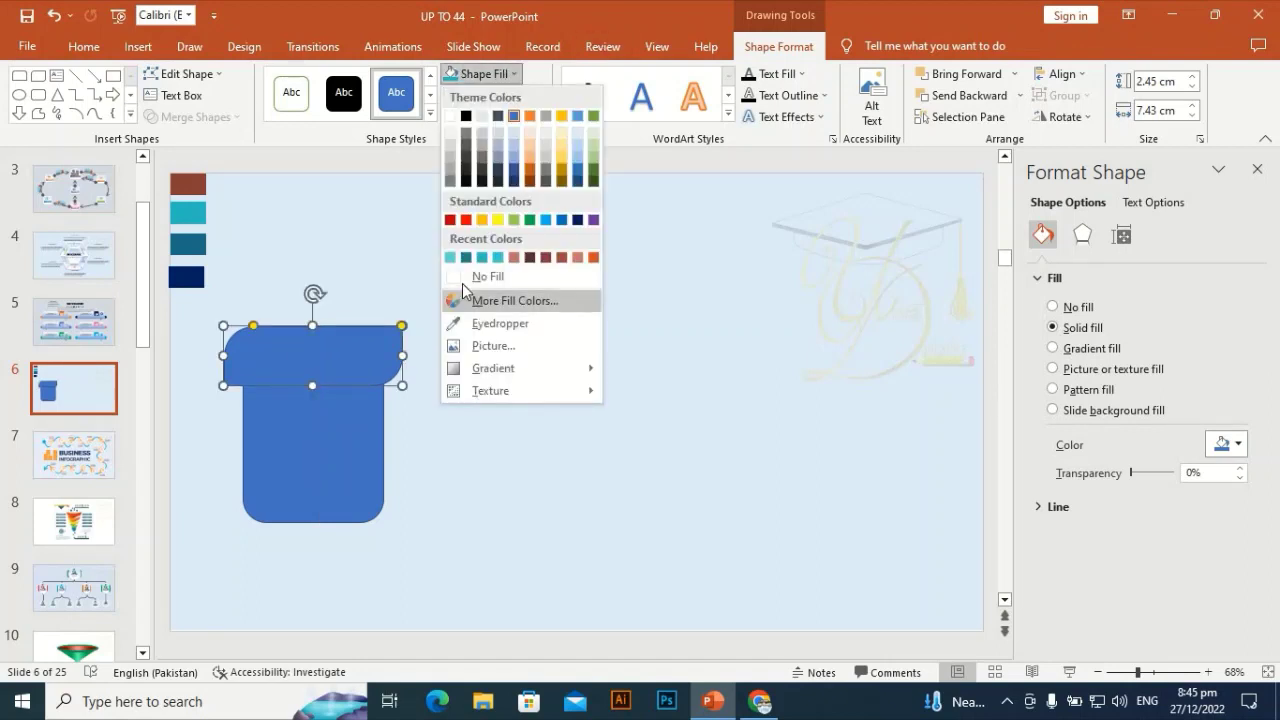
key("Escape")
left_click(488, 97)
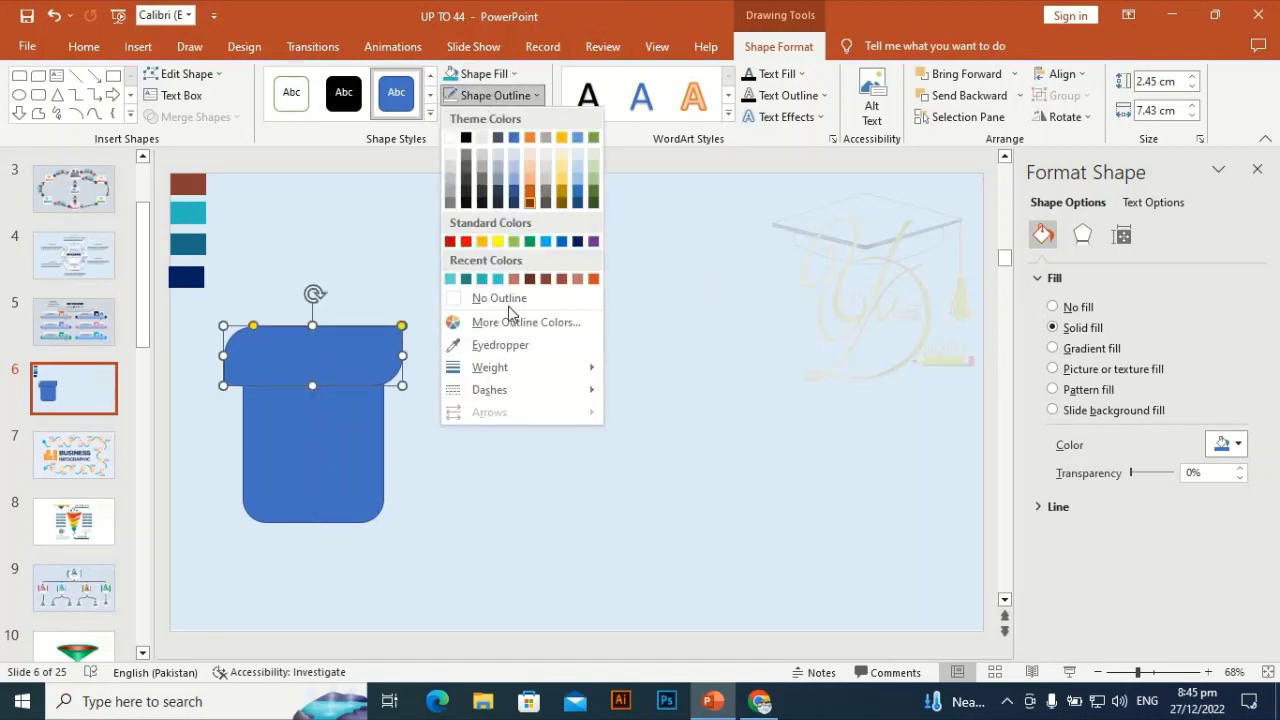
left_click(478, 297)
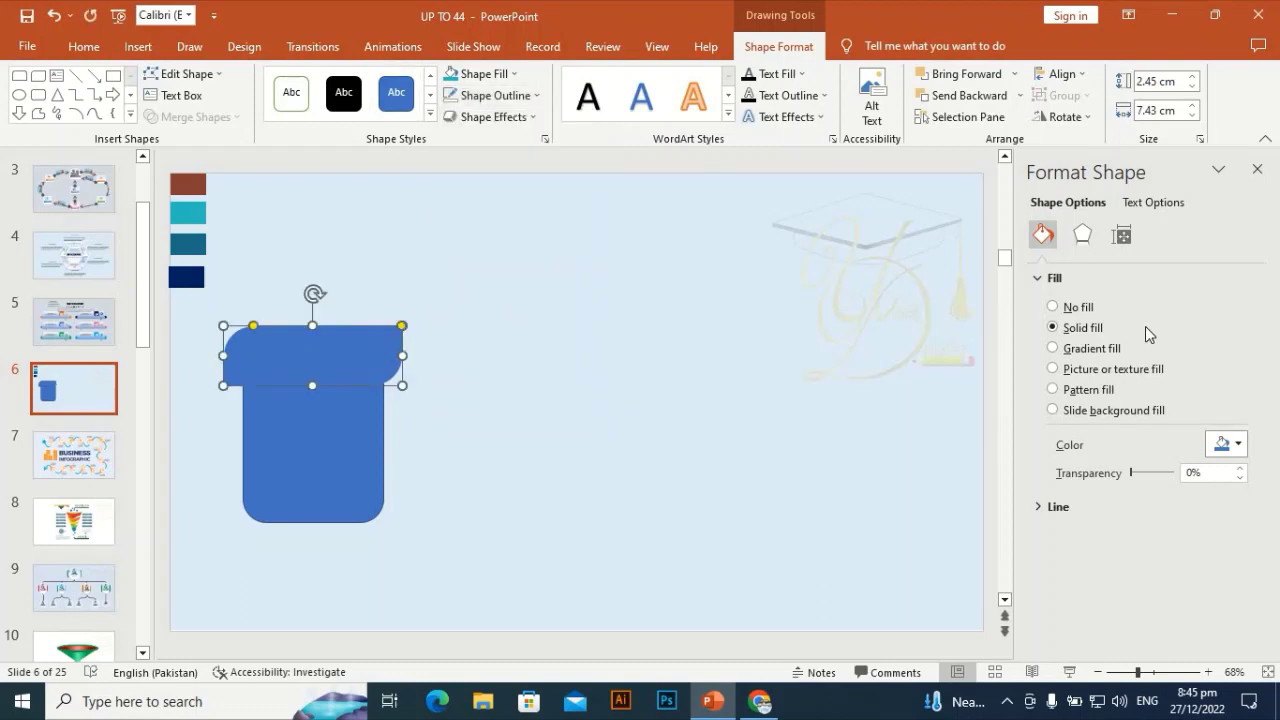
left_click(1093, 352)
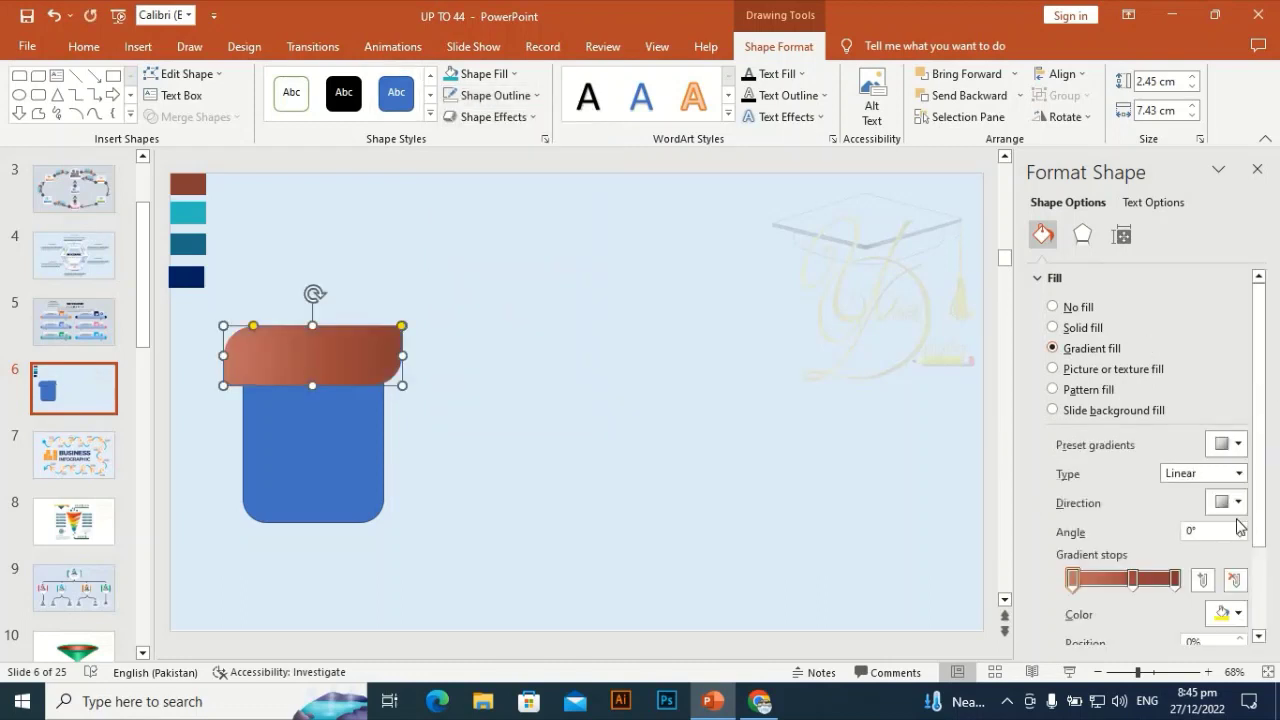
left_click(1174, 580)
left_click(1238, 614)
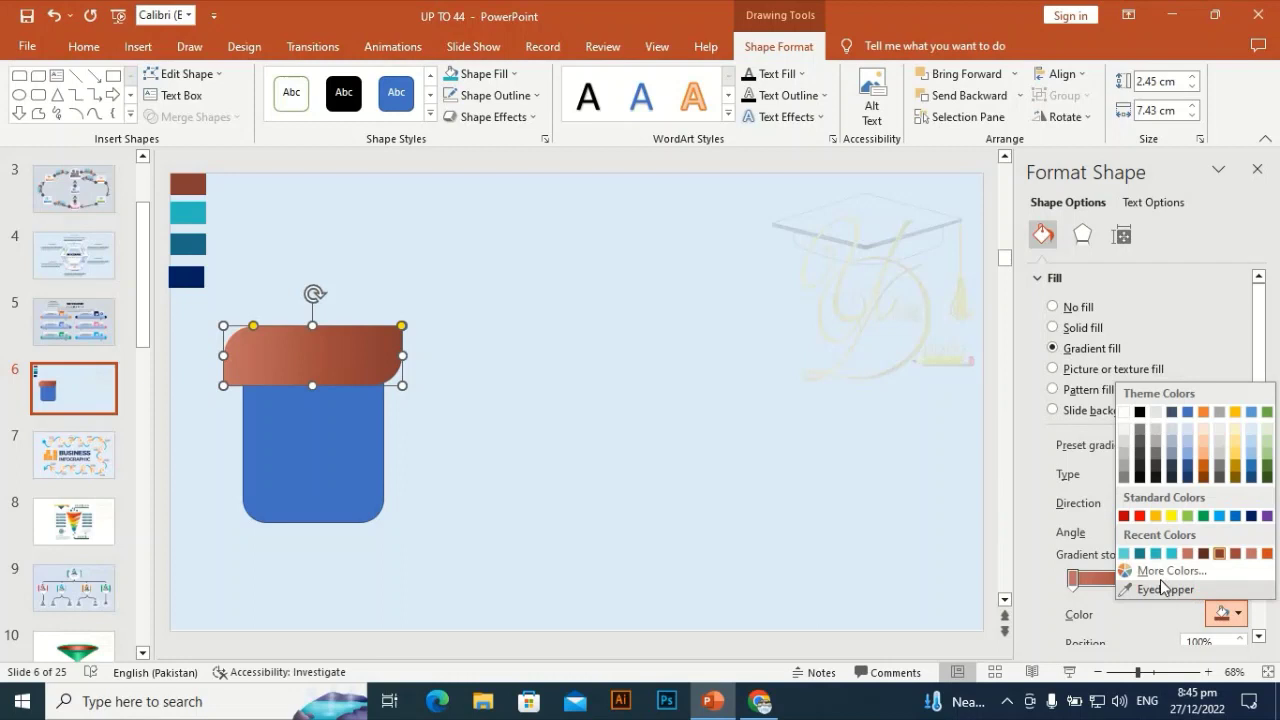
left_click(1162, 588)
left_click(343, 351)
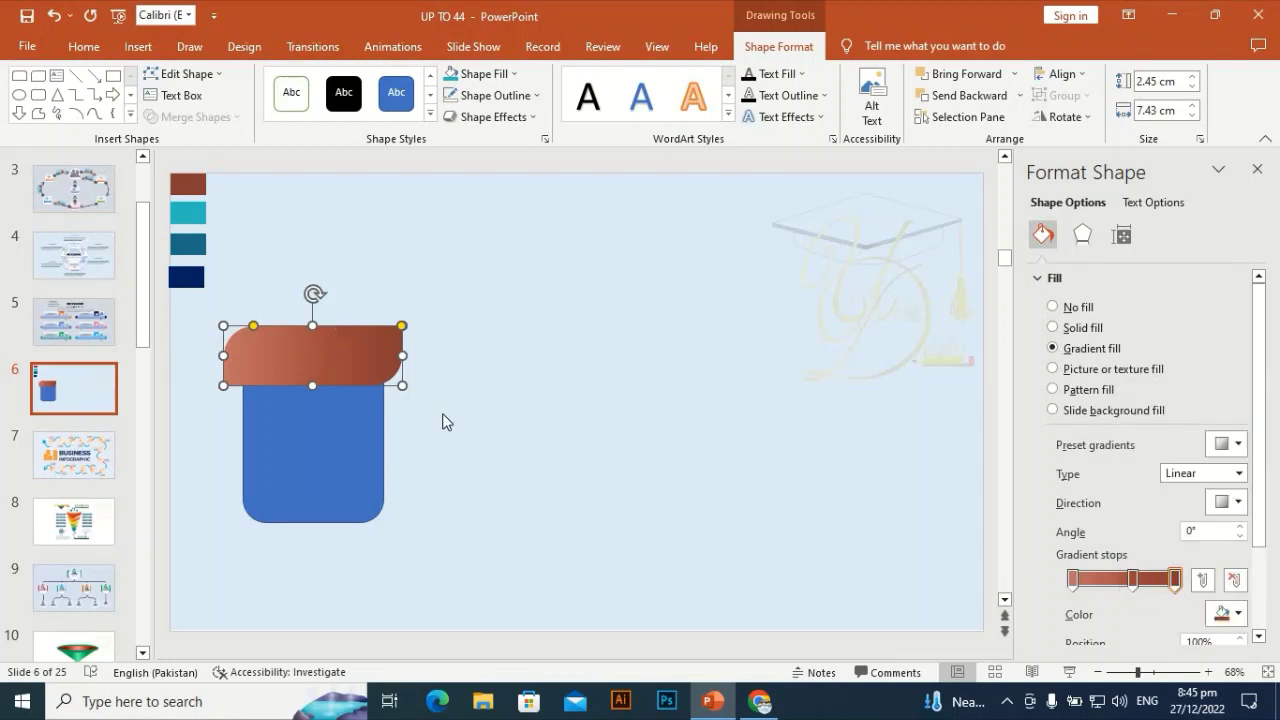
Set the card body's outline weight to 2¼ pt
left_click(368, 432)
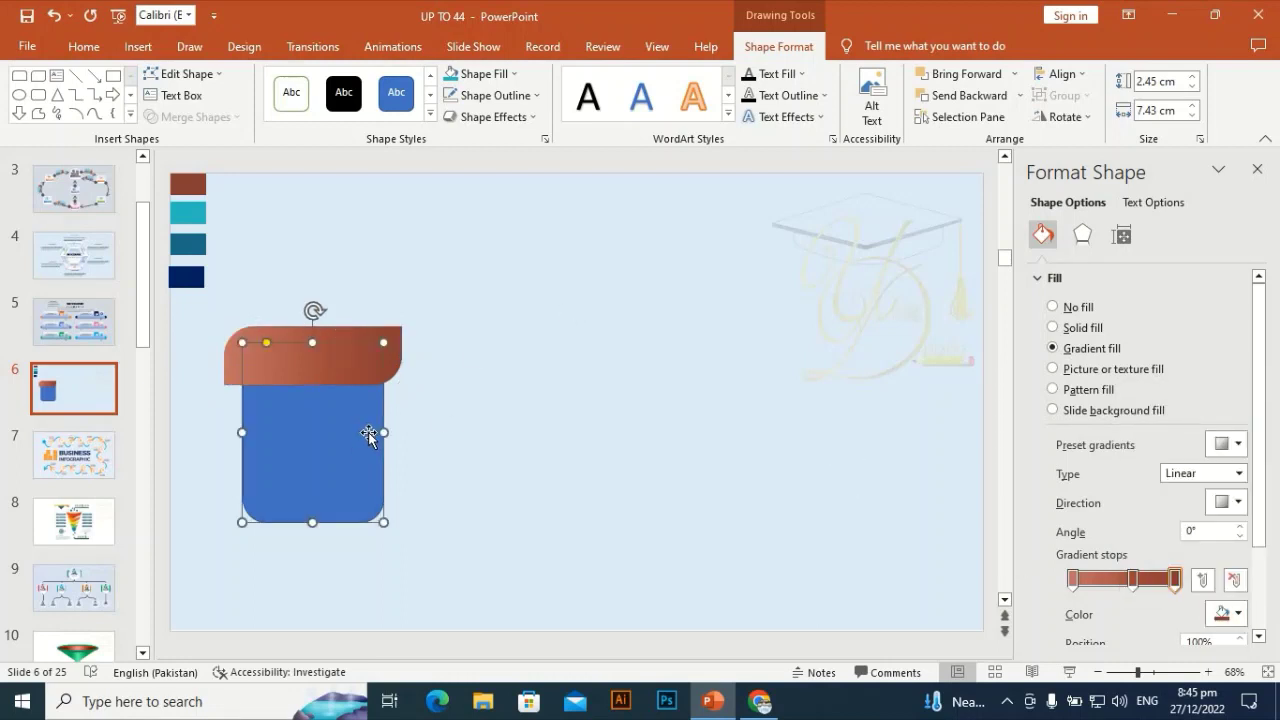
left_click(523, 95)
left_click(451, 145)
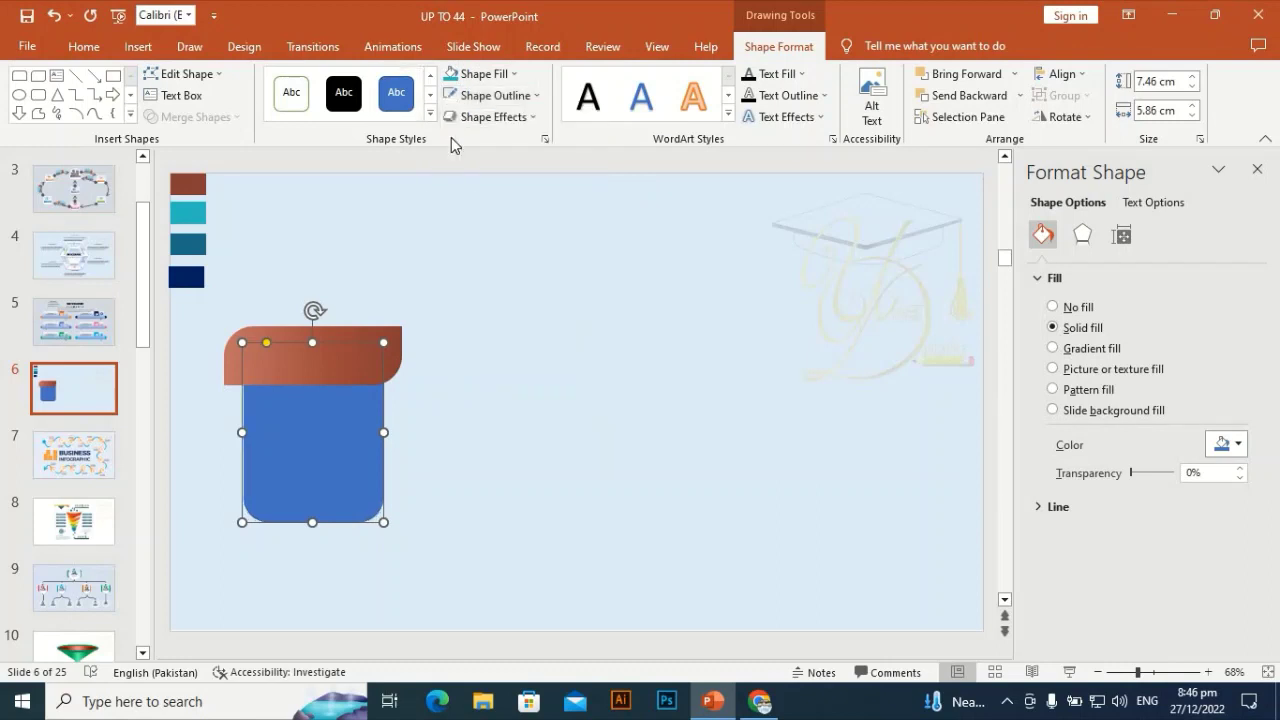
left_click(493, 78)
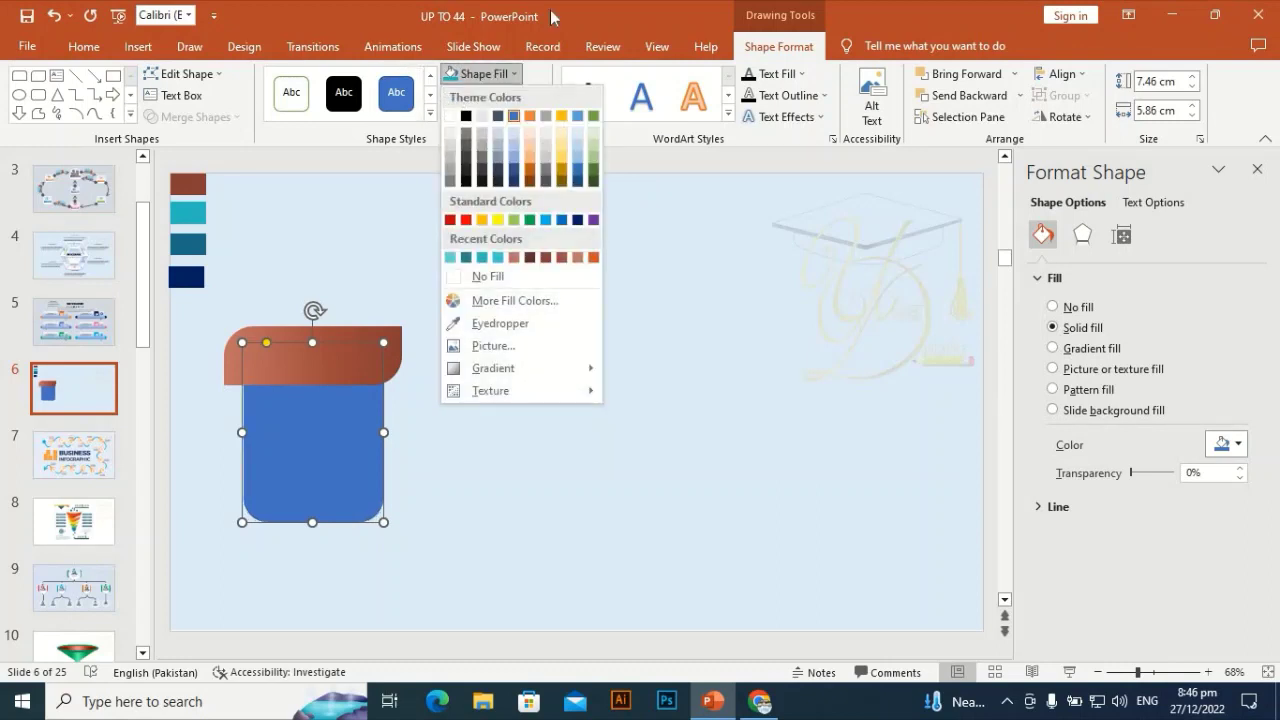
left_click(551, 17)
left_click(495, 95)
mouse_move(491, 367)
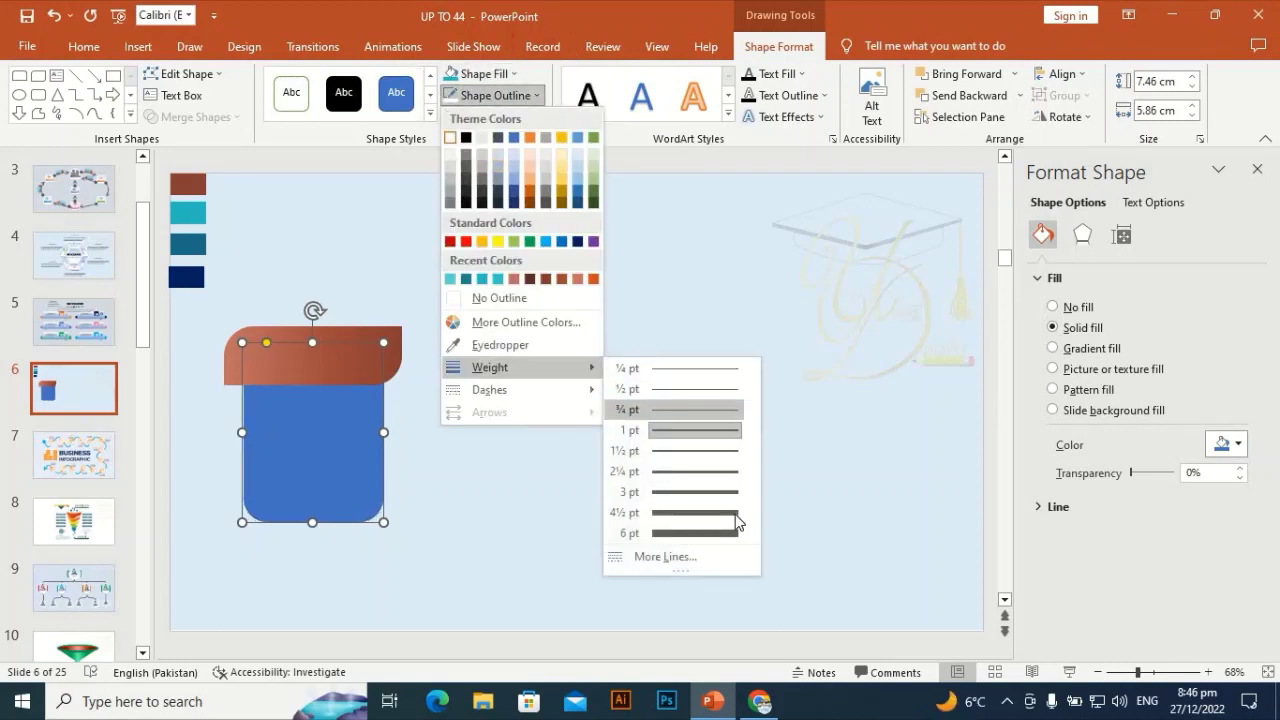
left_click(711, 472)
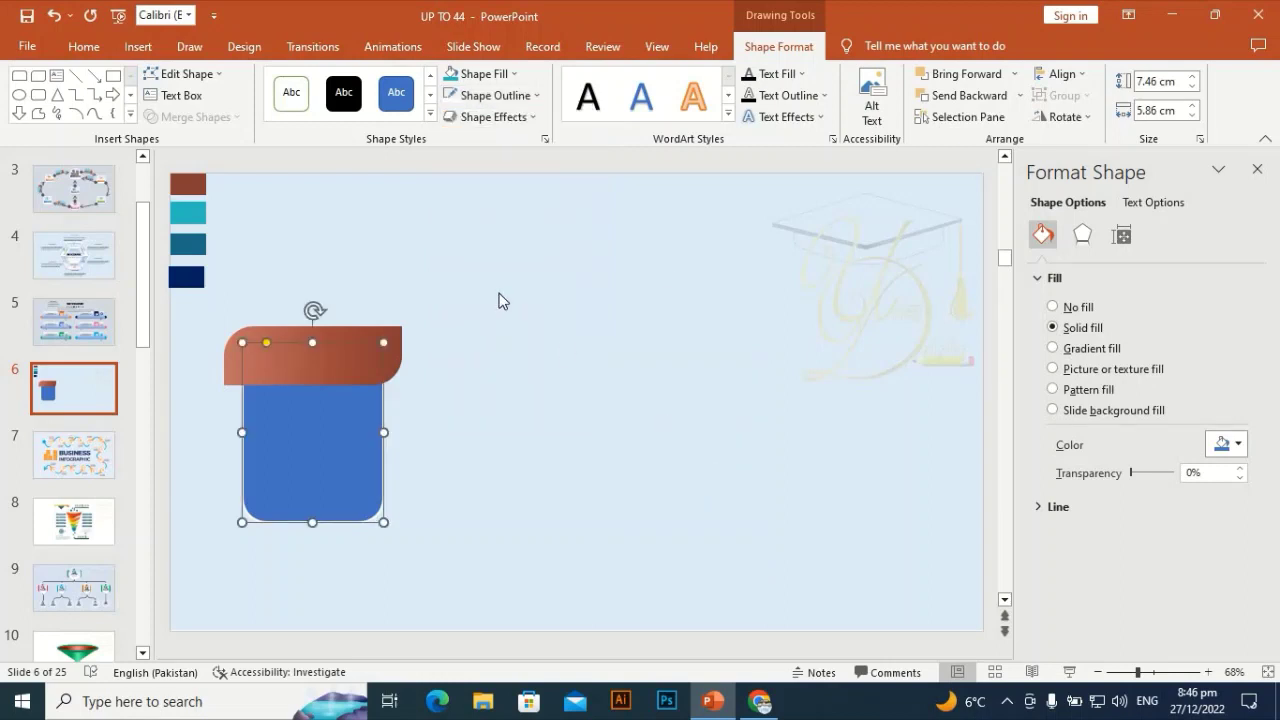
Give the card body a vertical gradient fill at 270°
left_click(1108, 353)
left_click(1224, 502)
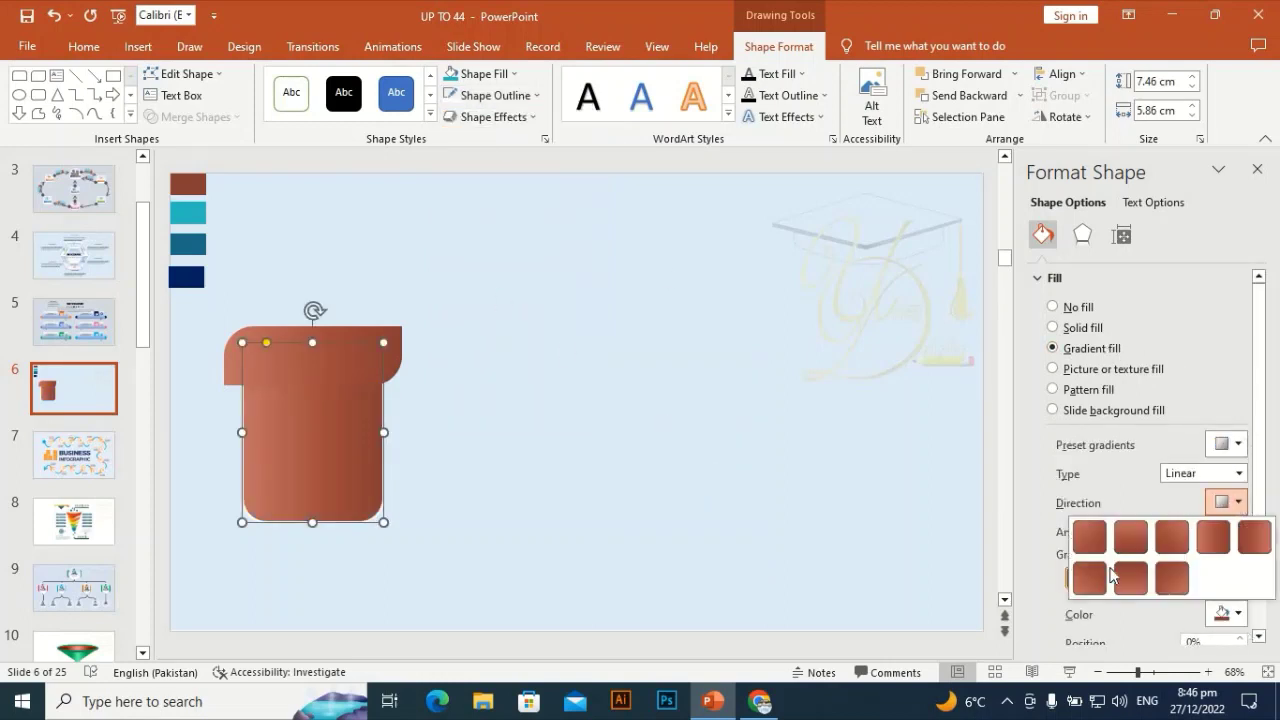
left_click(1132, 580)
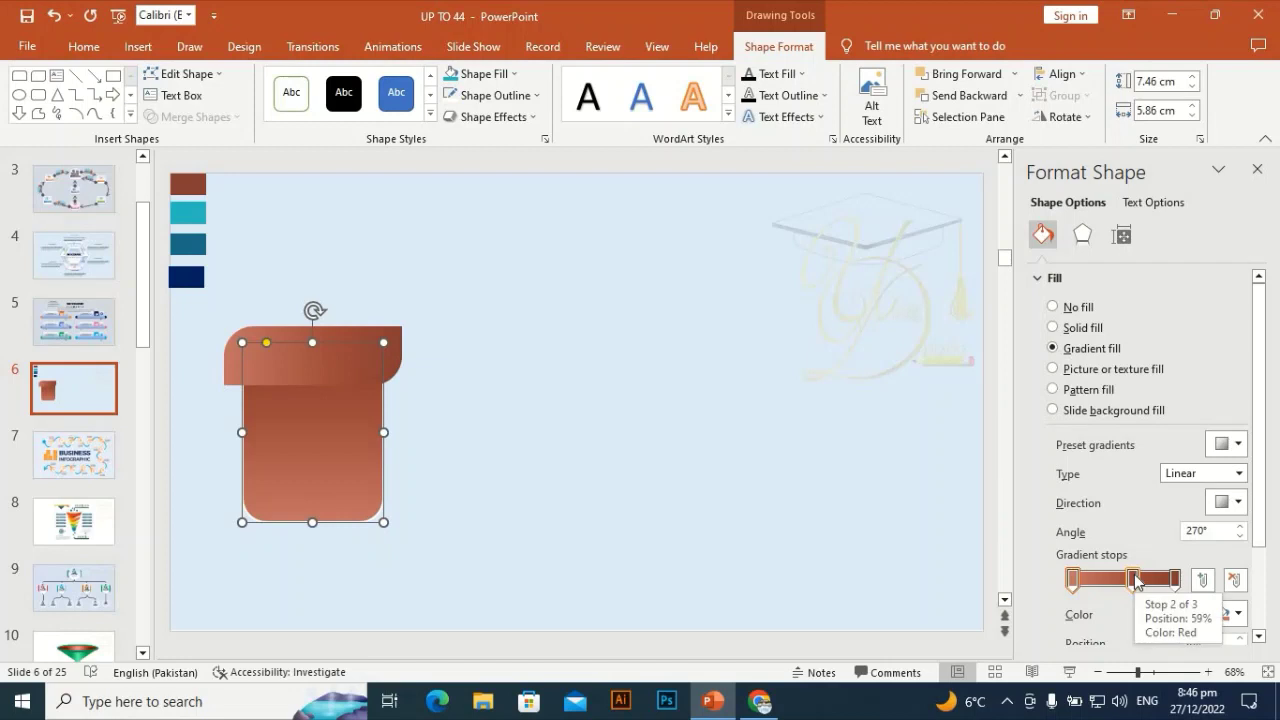
left_click(1235, 505)
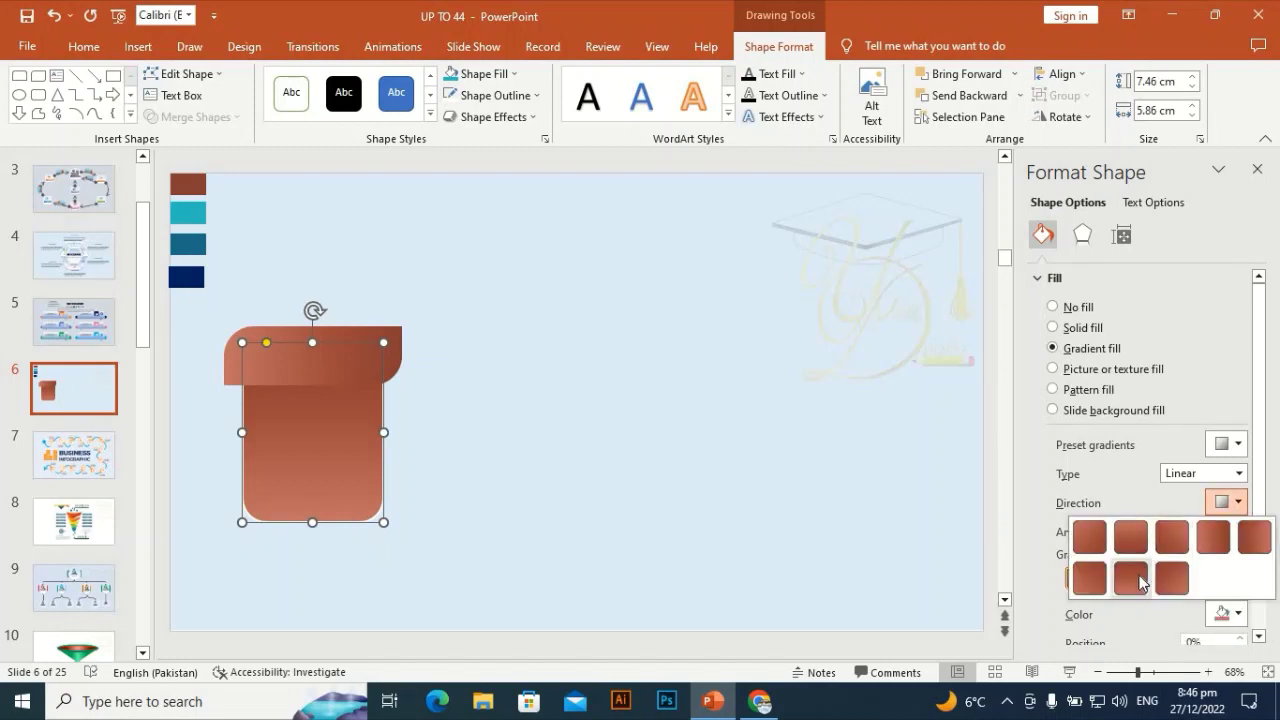
left_click(1182, 576)
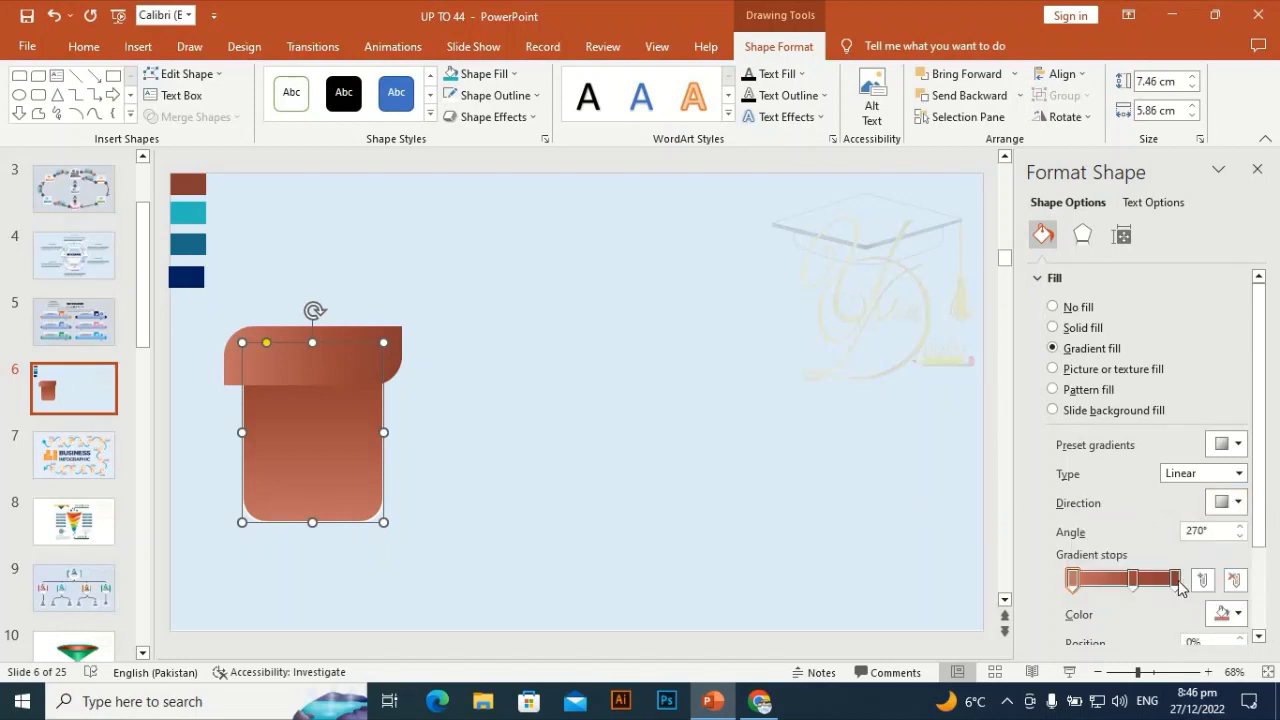
Make the body gradient's last and middle (59%) stops light colours and the first stop white
left_click(1176, 580)
left_click(1240, 614)
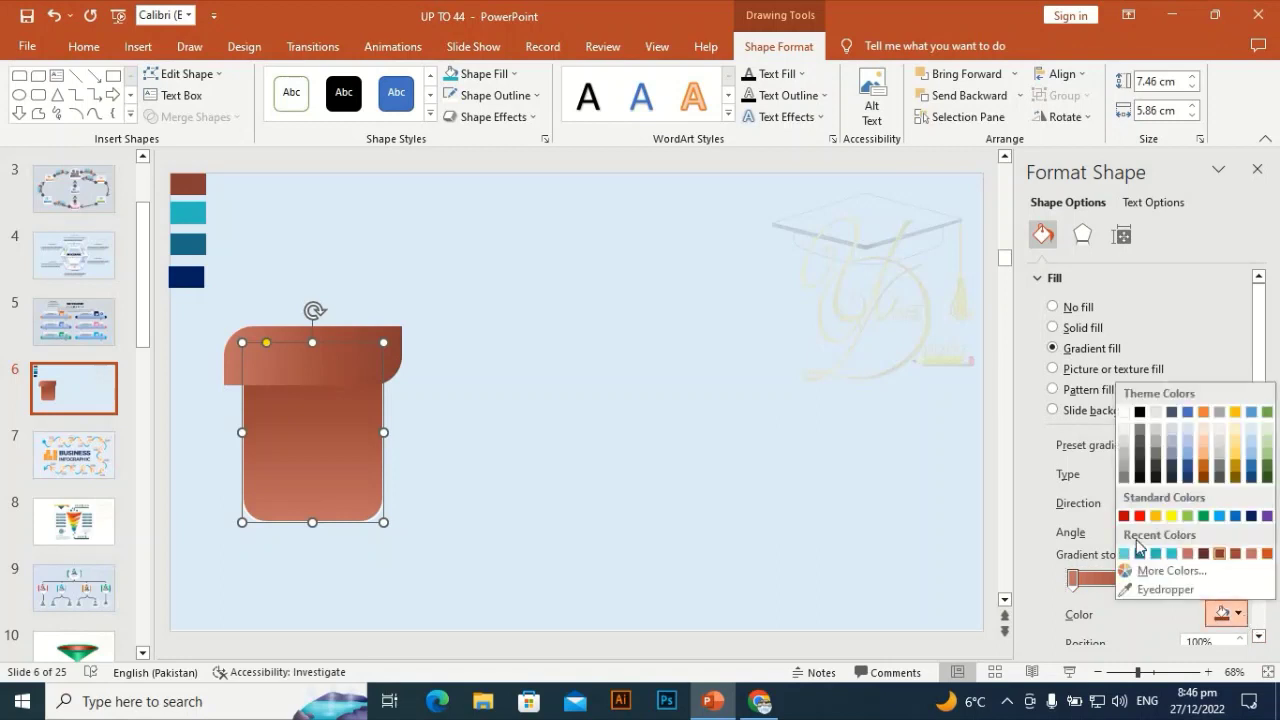
left_click(1126, 447)
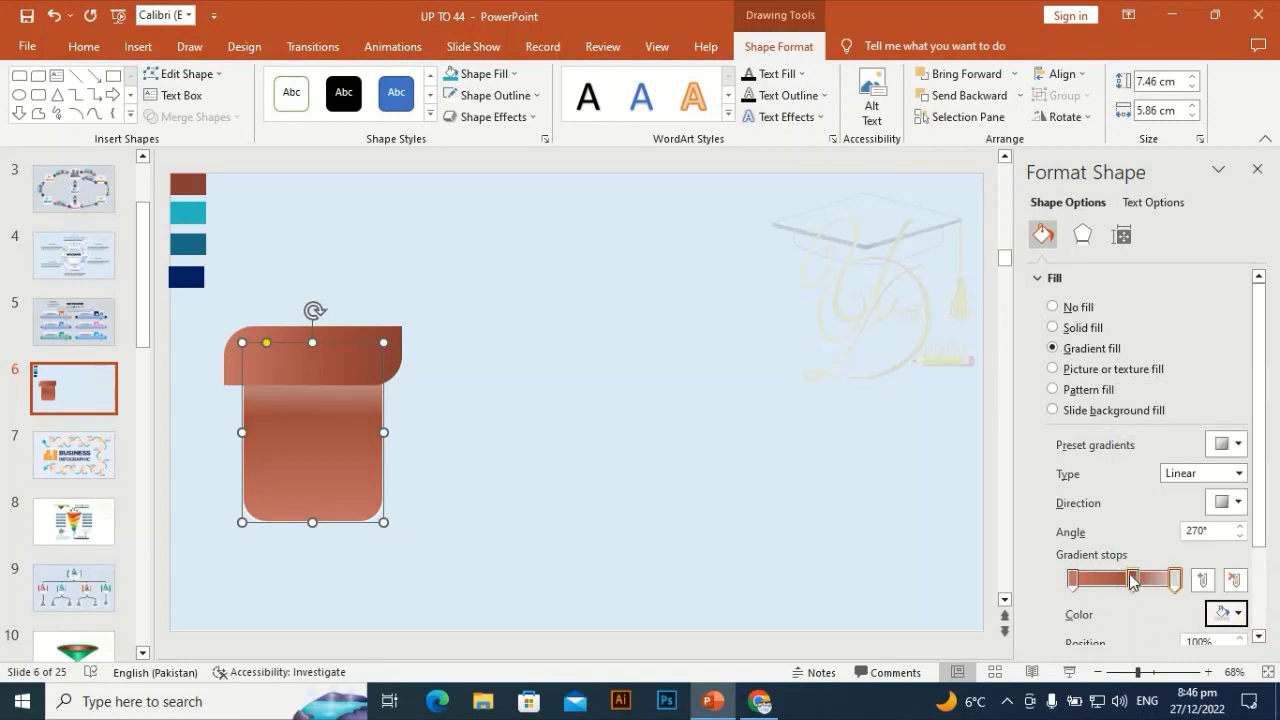
left_click(1133, 578)
left_click(1238, 614)
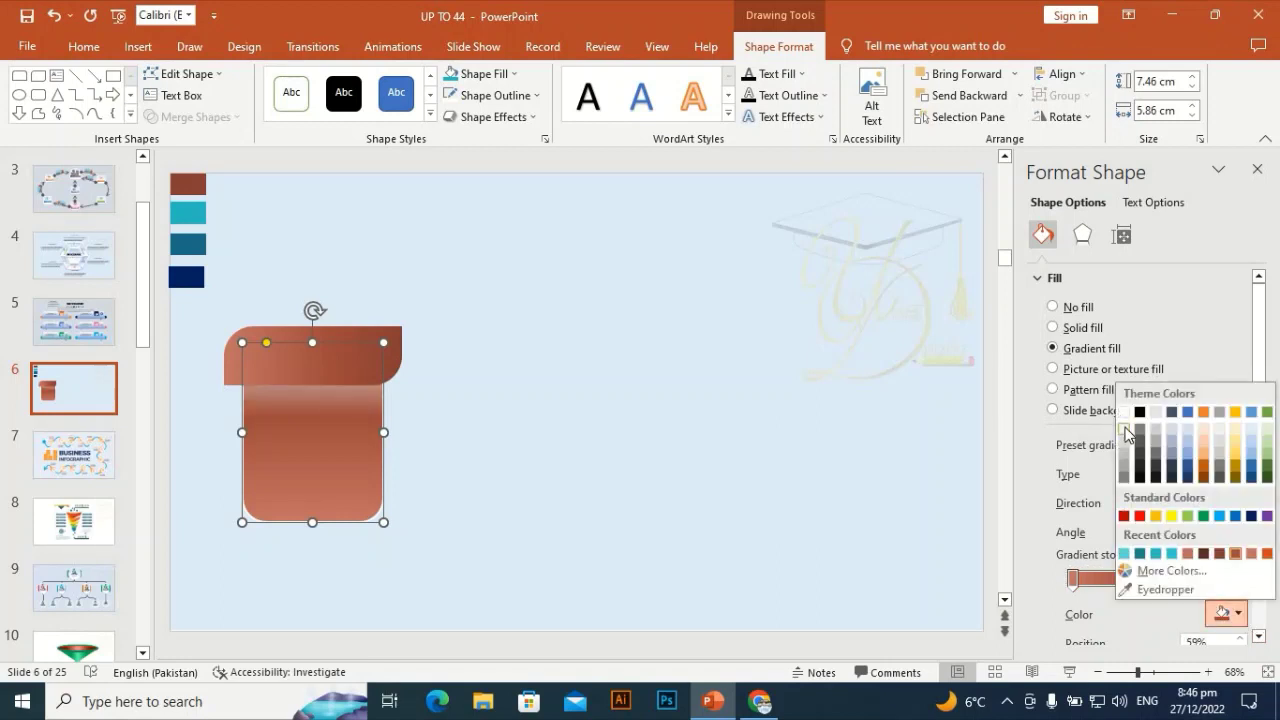
left_click(1125, 430)
left_click(1073, 580)
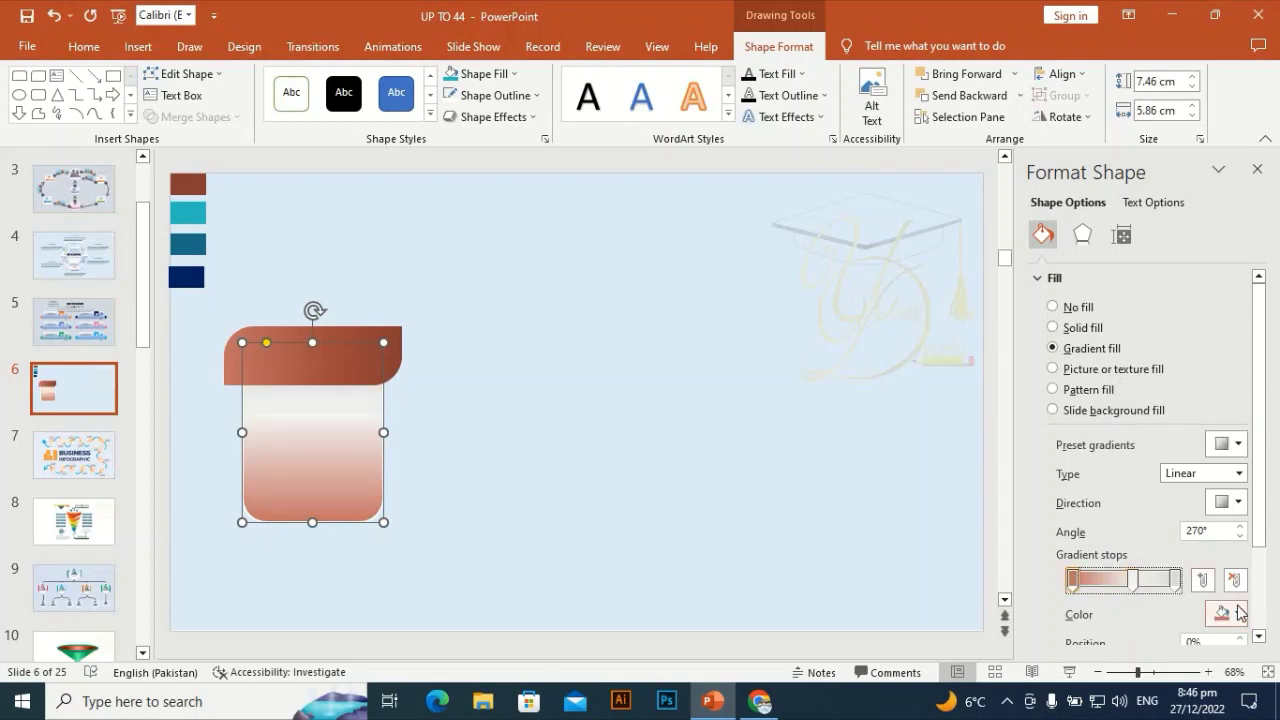
left_click(1238, 614)
left_click(1125, 413)
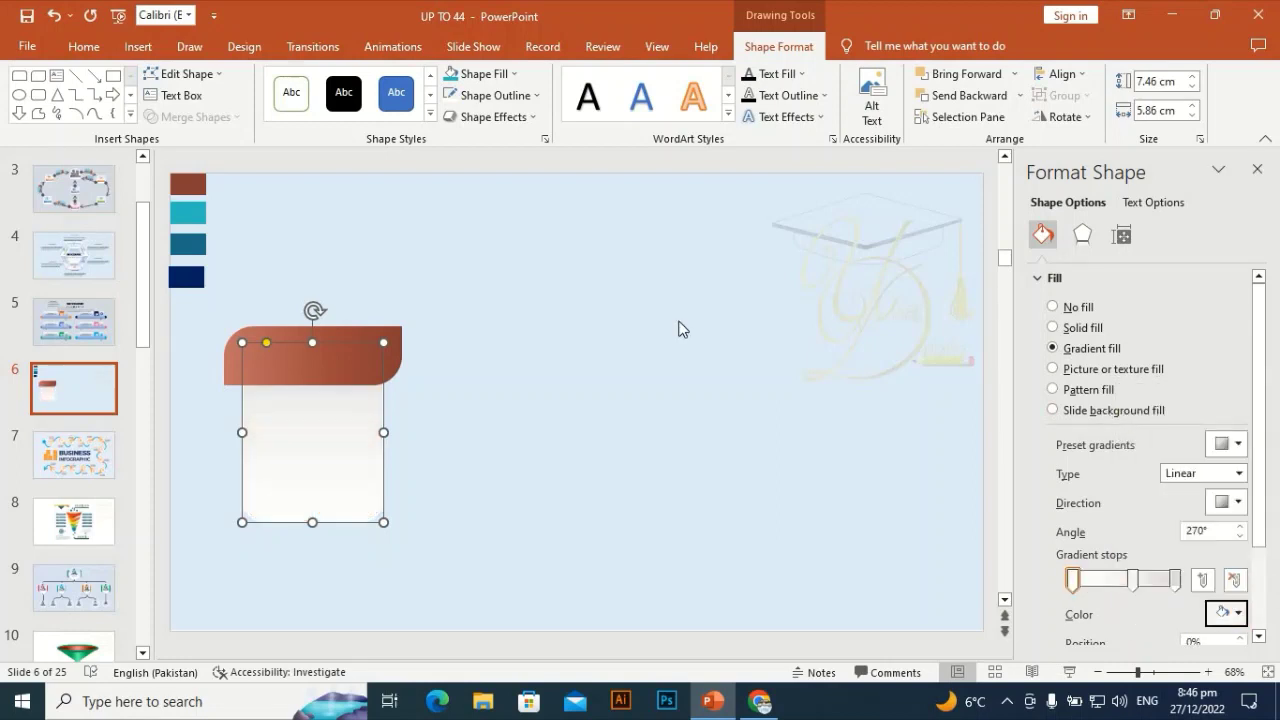
left_click(420, 412)
Enlarge the white card's outer shadow to 103% size with a 6 pt blur
left_click(343, 443)
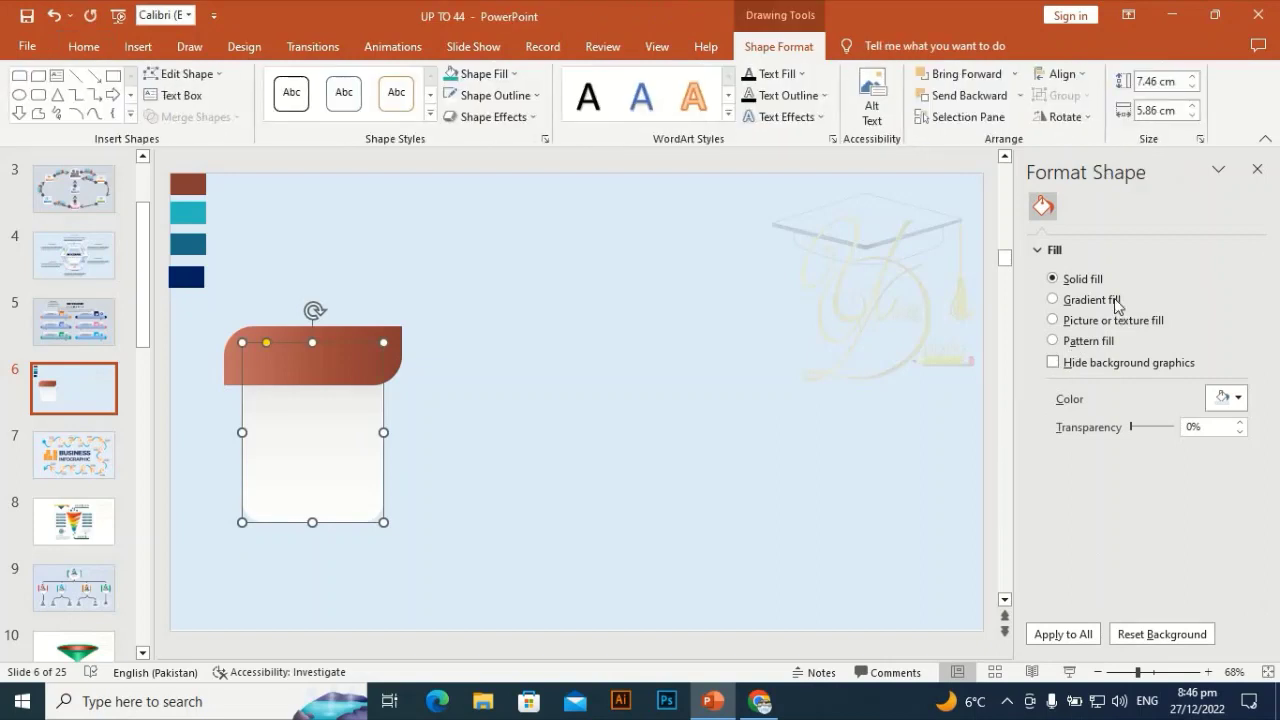
left_click(1084, 235)
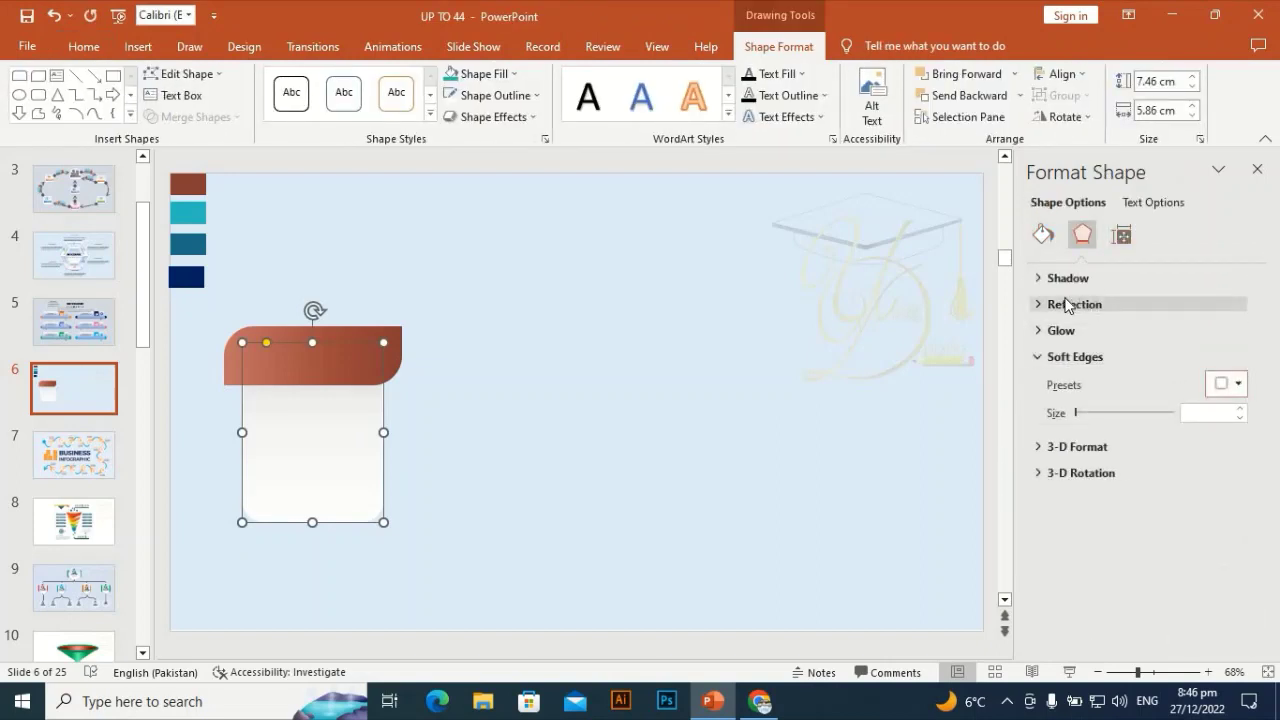
left_click(1237, 306)
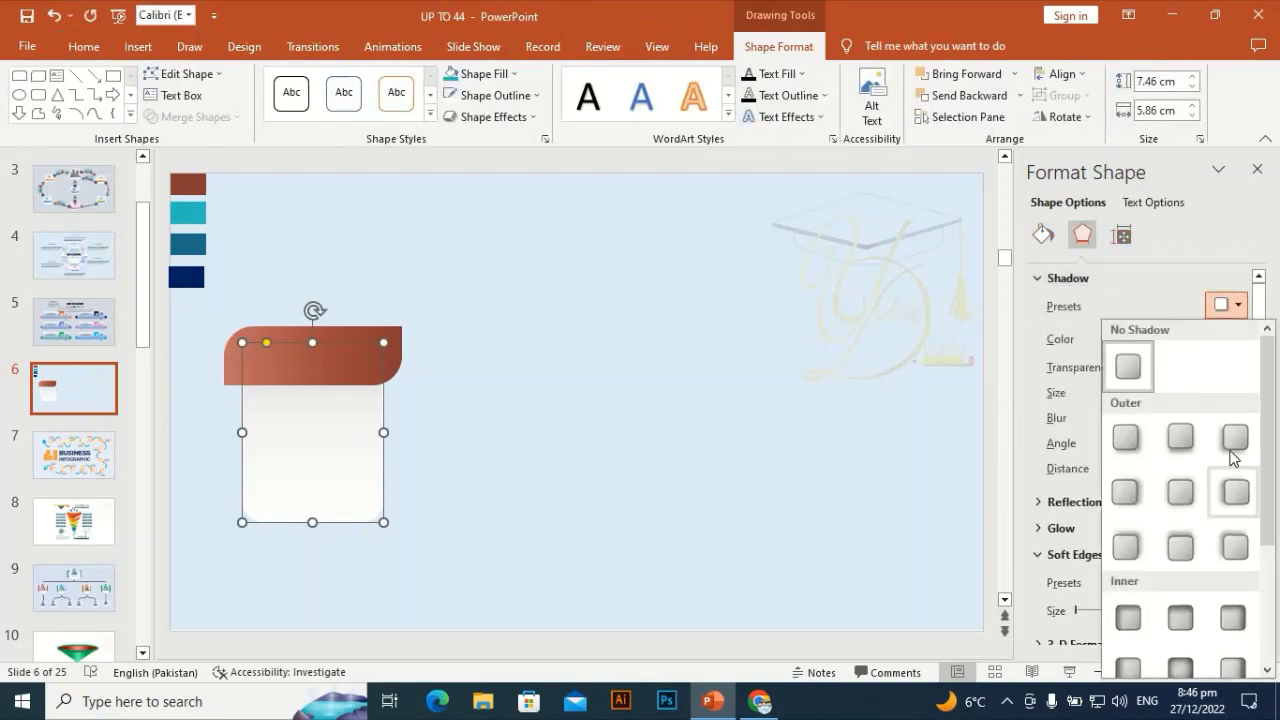
left_click(1240, 436)
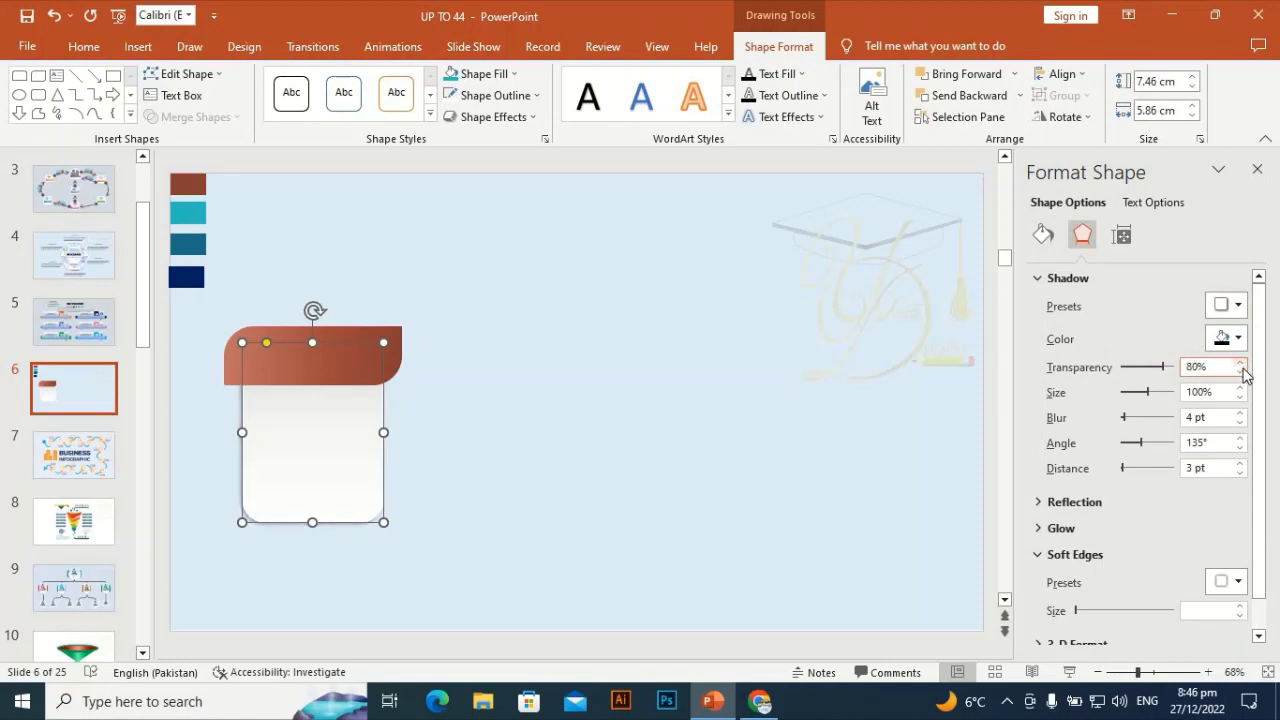
left_click(1240, 388)
left_click(1240, 388)
left_click(1240, 388)
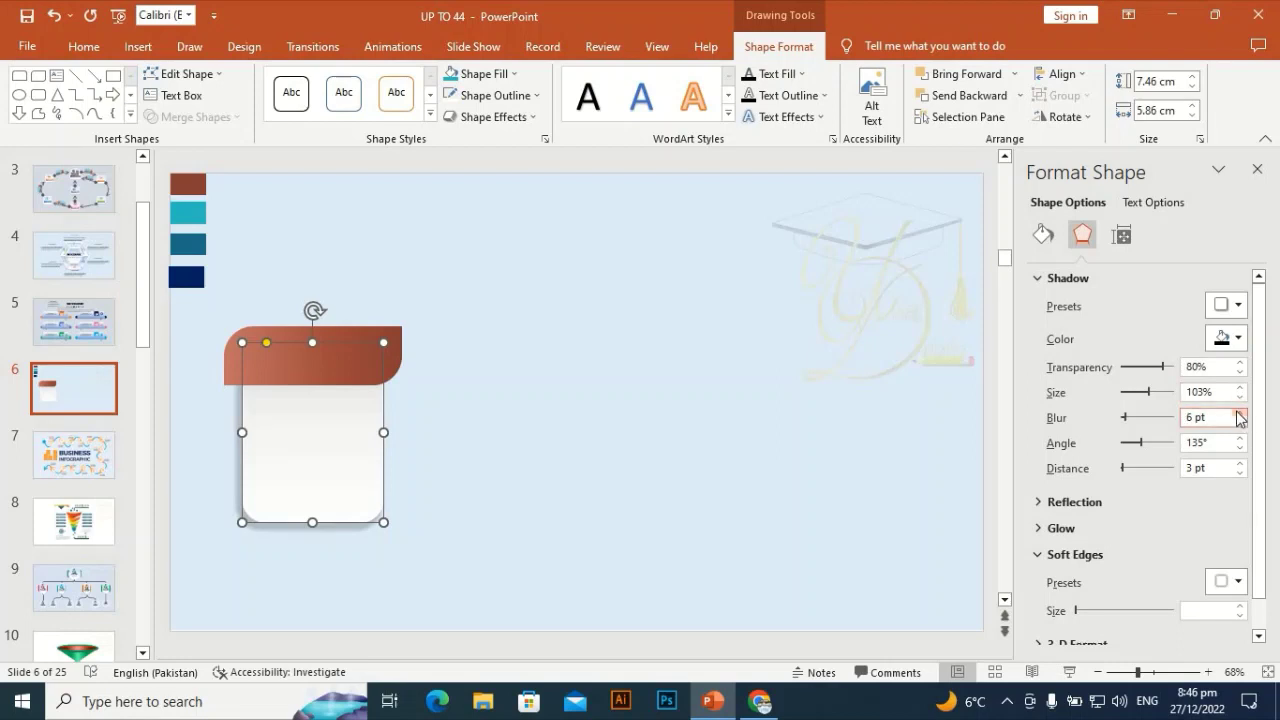
left_click(829, 414)
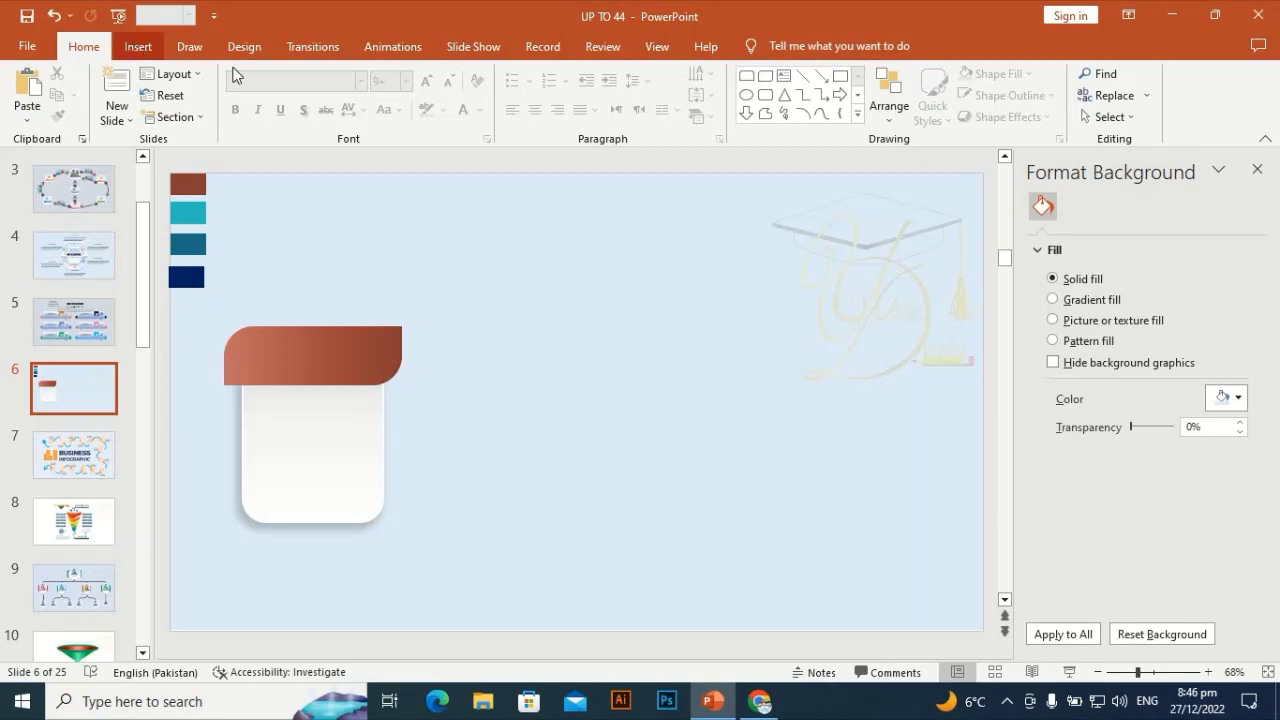
Draw a rounded-rectangle bar just below the brown cap, widened to 5.86 cm
left_click(138, 46)
left_click(302, 95)
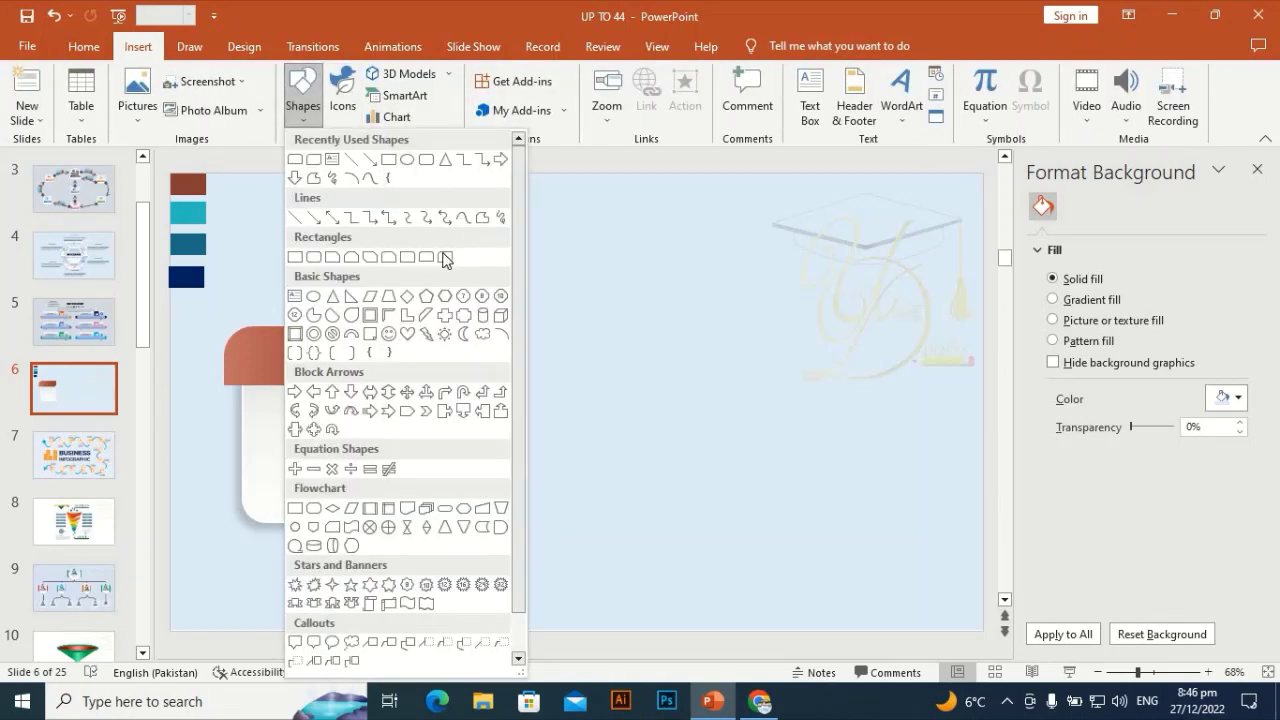
left_click(428, 172)
left_click_drag(401, 266, 253, 385)
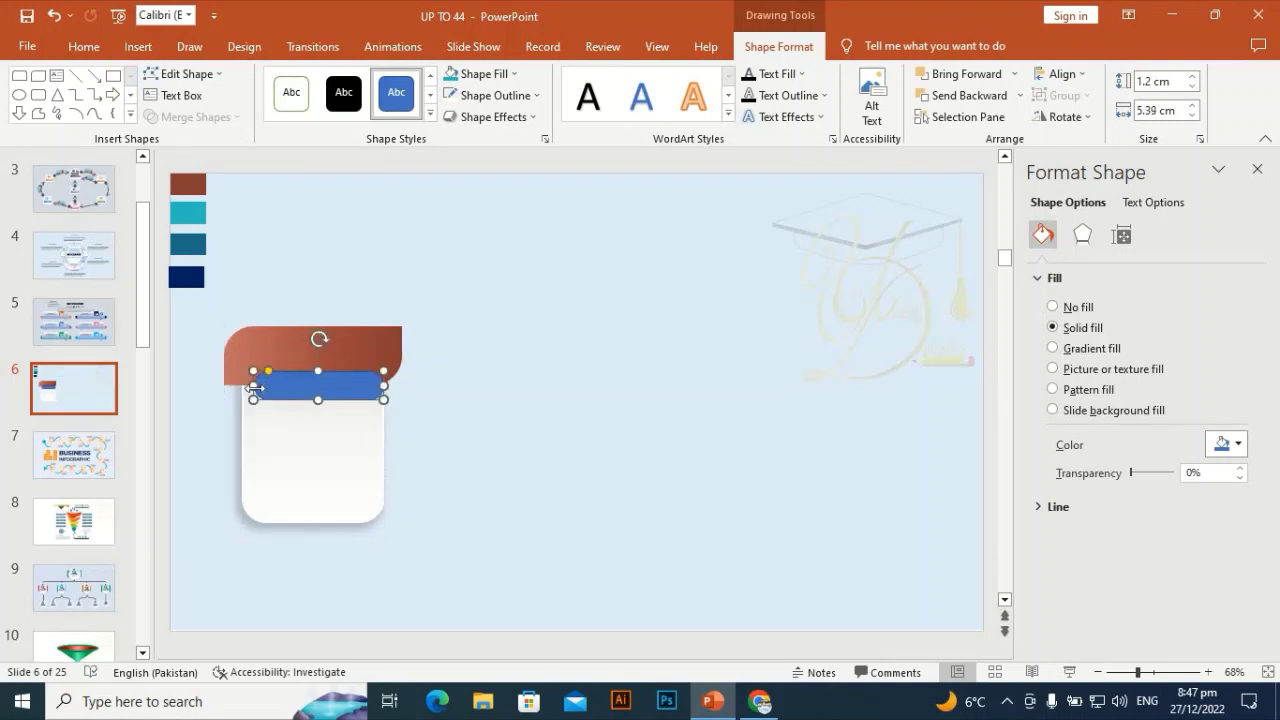
left_click_drag(251, 388, 285, 377)
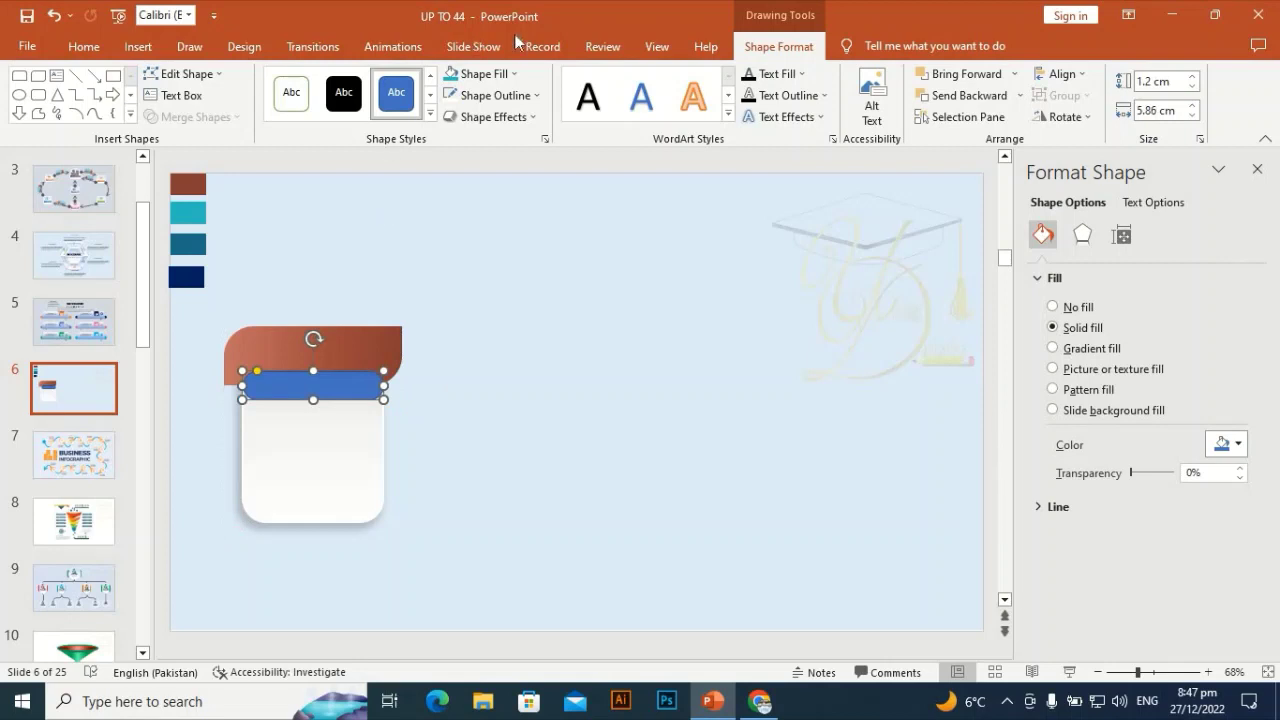
Give the bar no outline, a grey fill and 11 pt soft edges
left_click(493, 95)
left_click(478, 298)
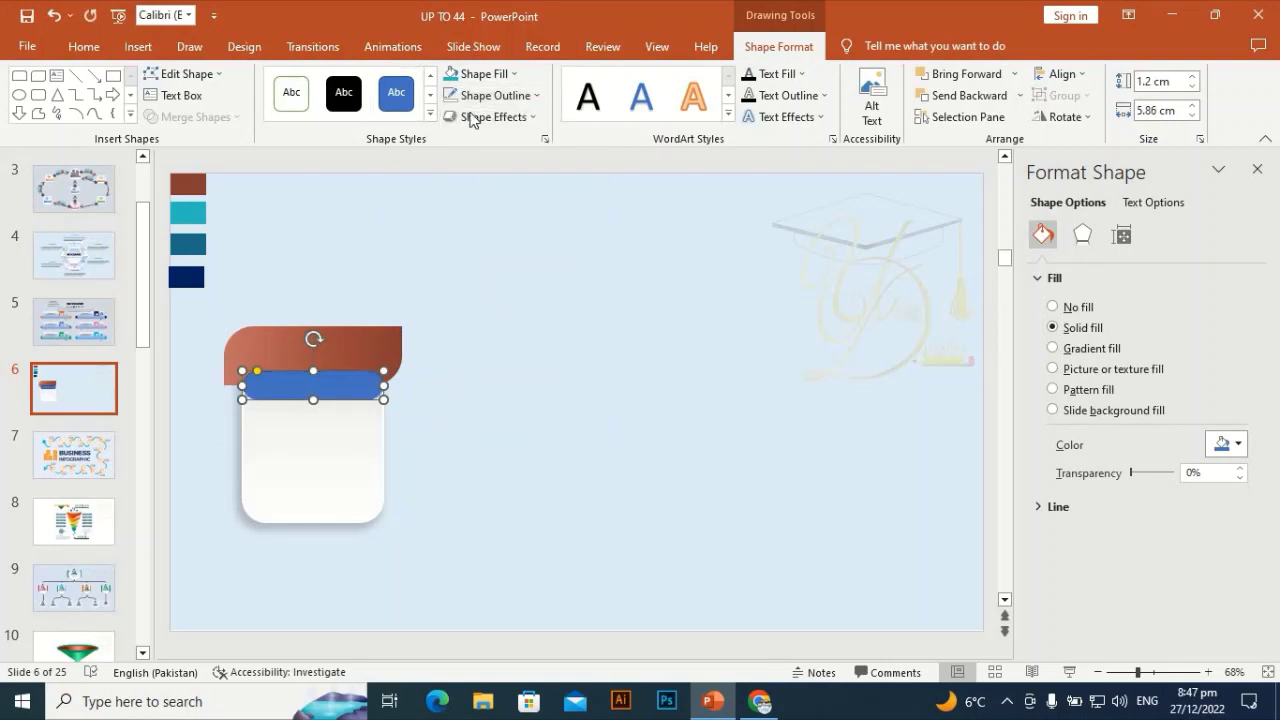
left_click(480, 74)
left_click(467, 134)
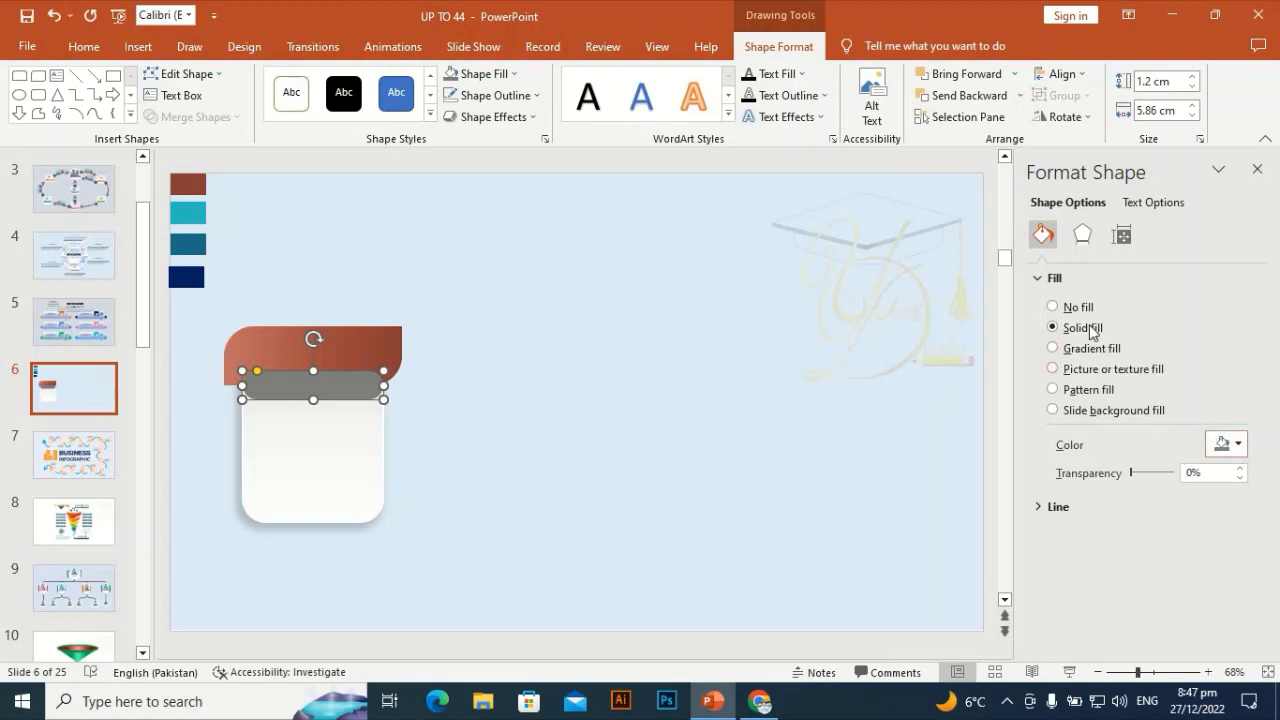
left_click(1082, 234)
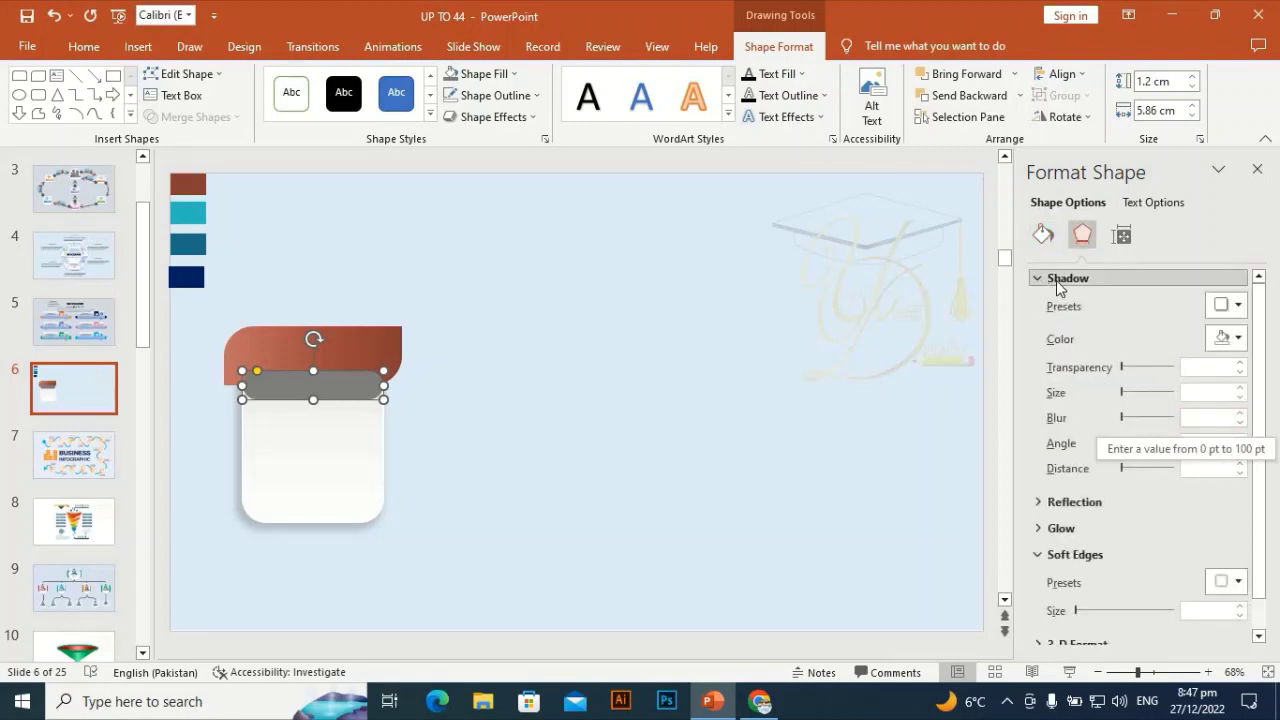
left_click(1060, 280)
left_click(1237, 384)
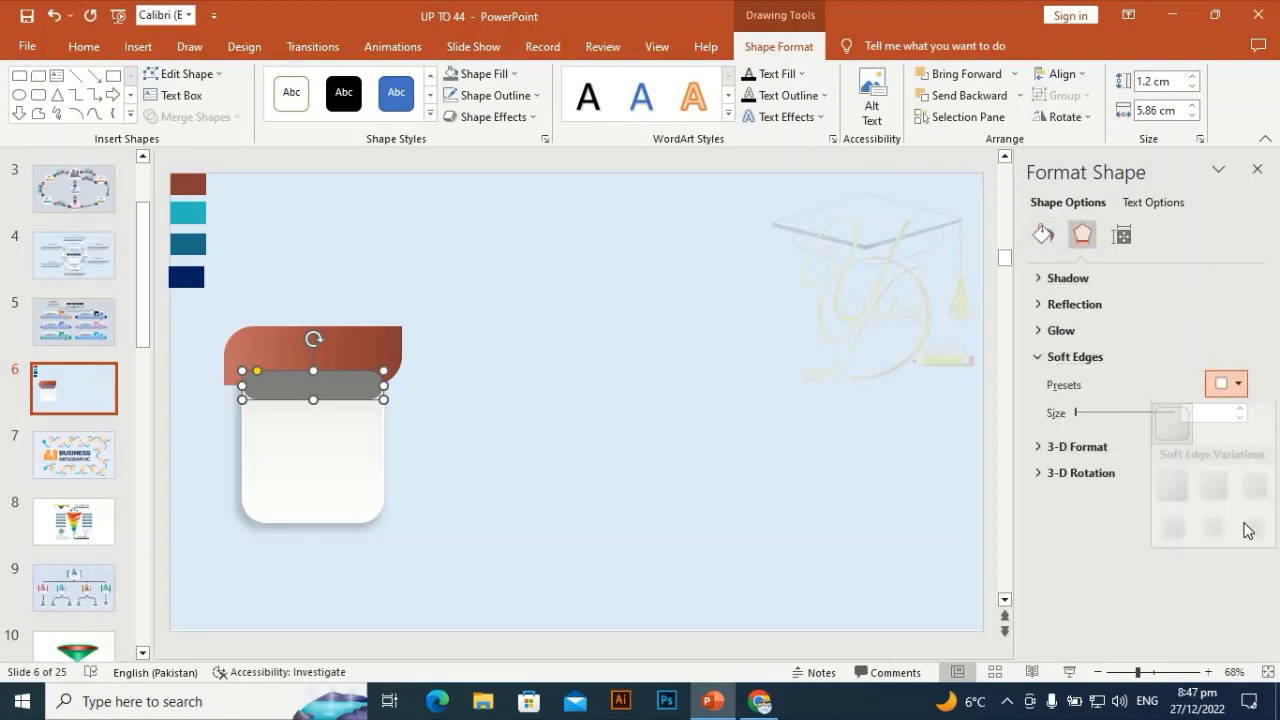
left_click(1164, 515)
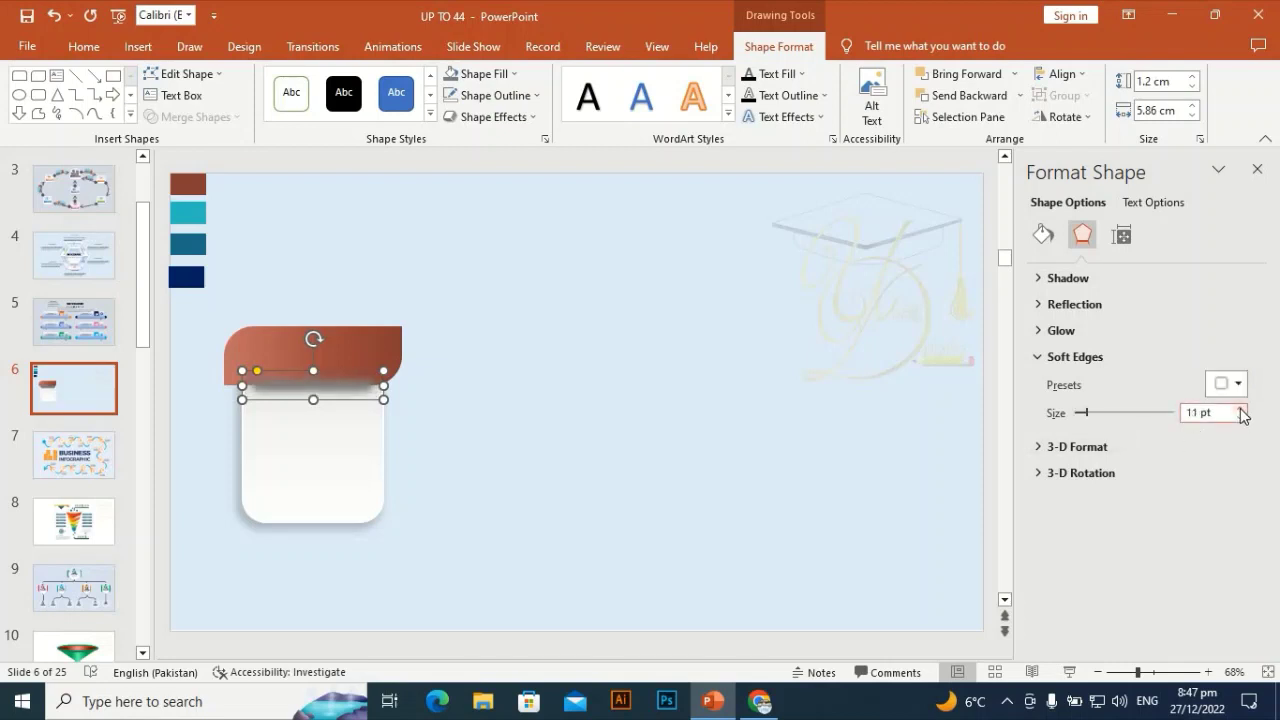
Bring the brown cap to the front, above the grey strip
left_click(360, 345)
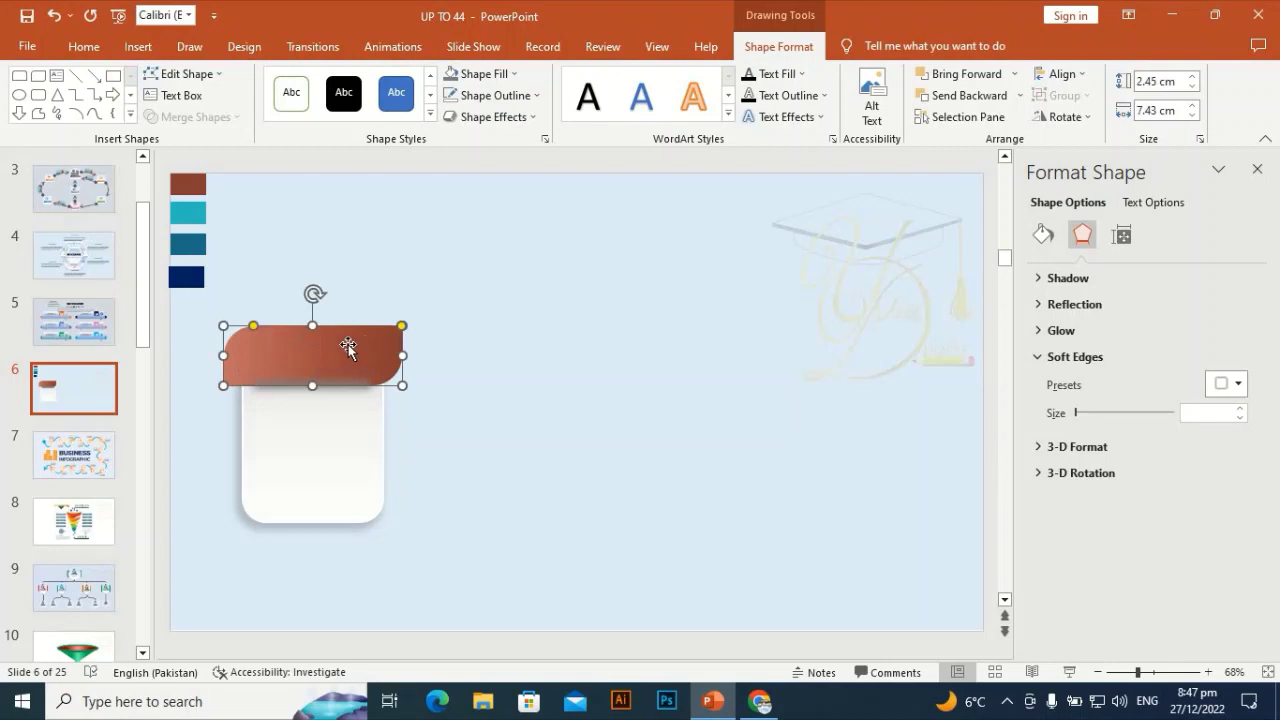
right_click(345, 344)
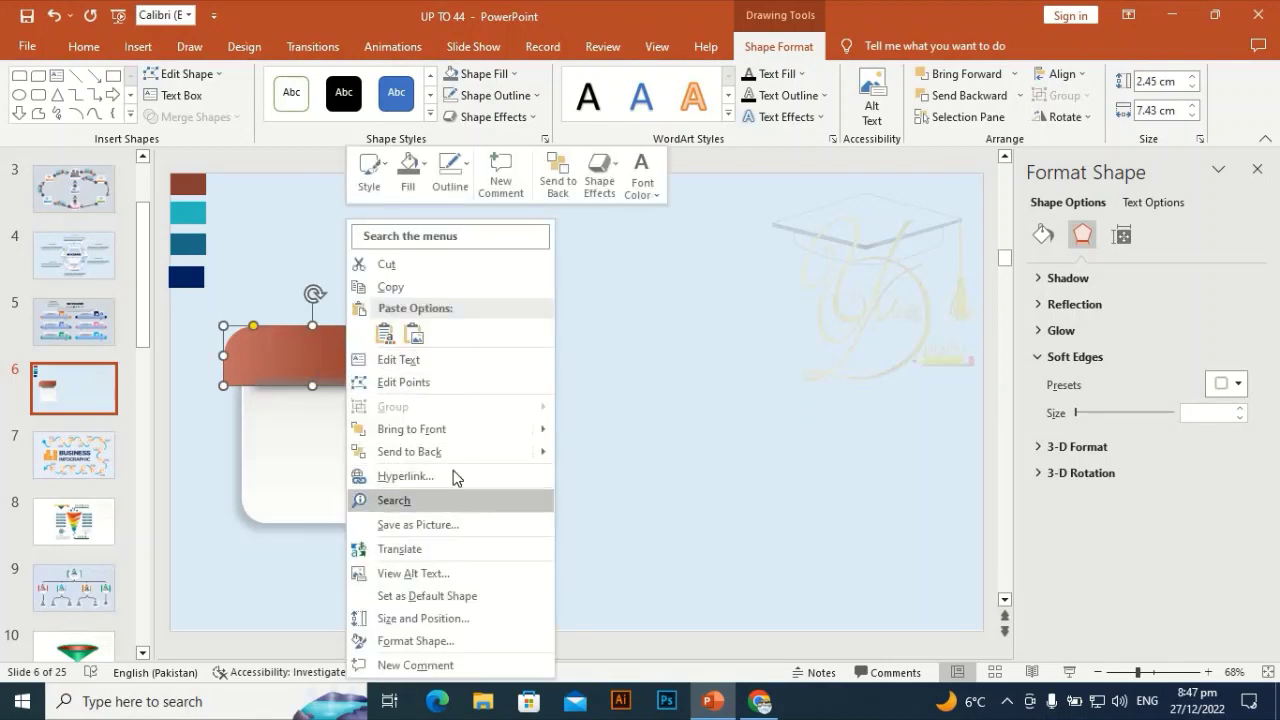
left_click(453, 429)
left_click(527, 384)
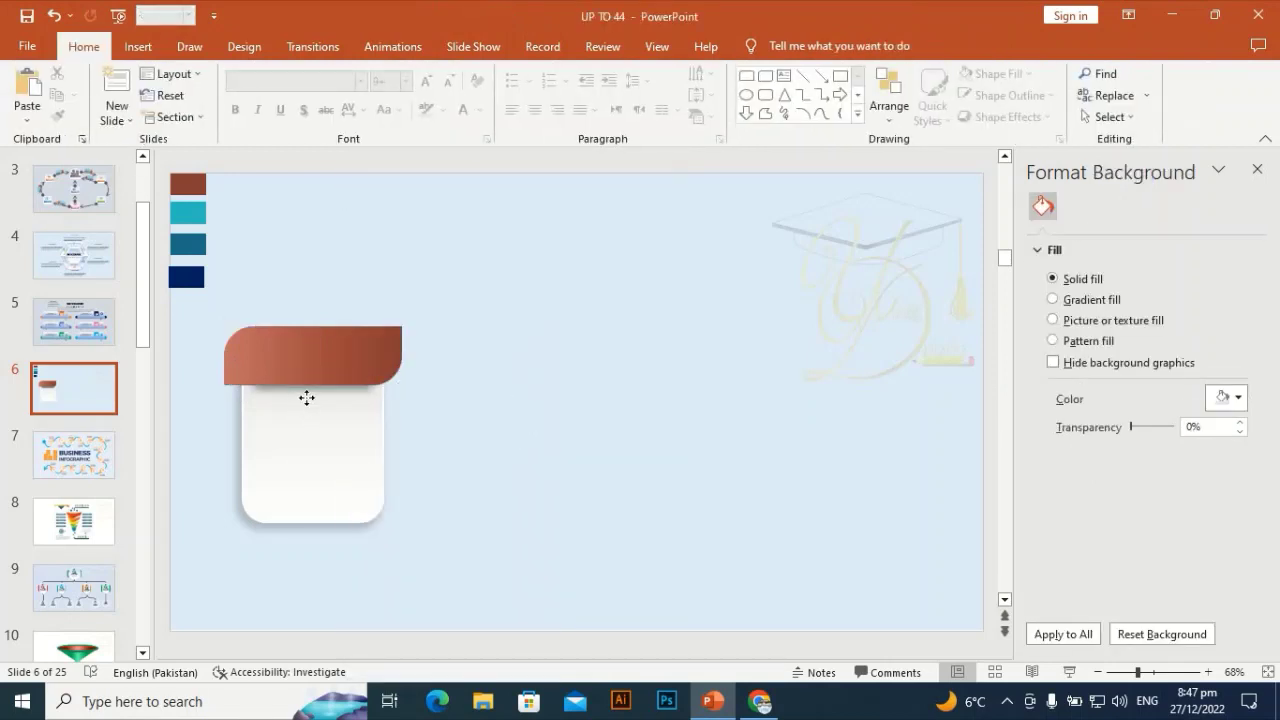
Draw a small right triangle at the brown cap's left end
left_click(306, 397)
left_click(571, 404)
left_click(138, 46)
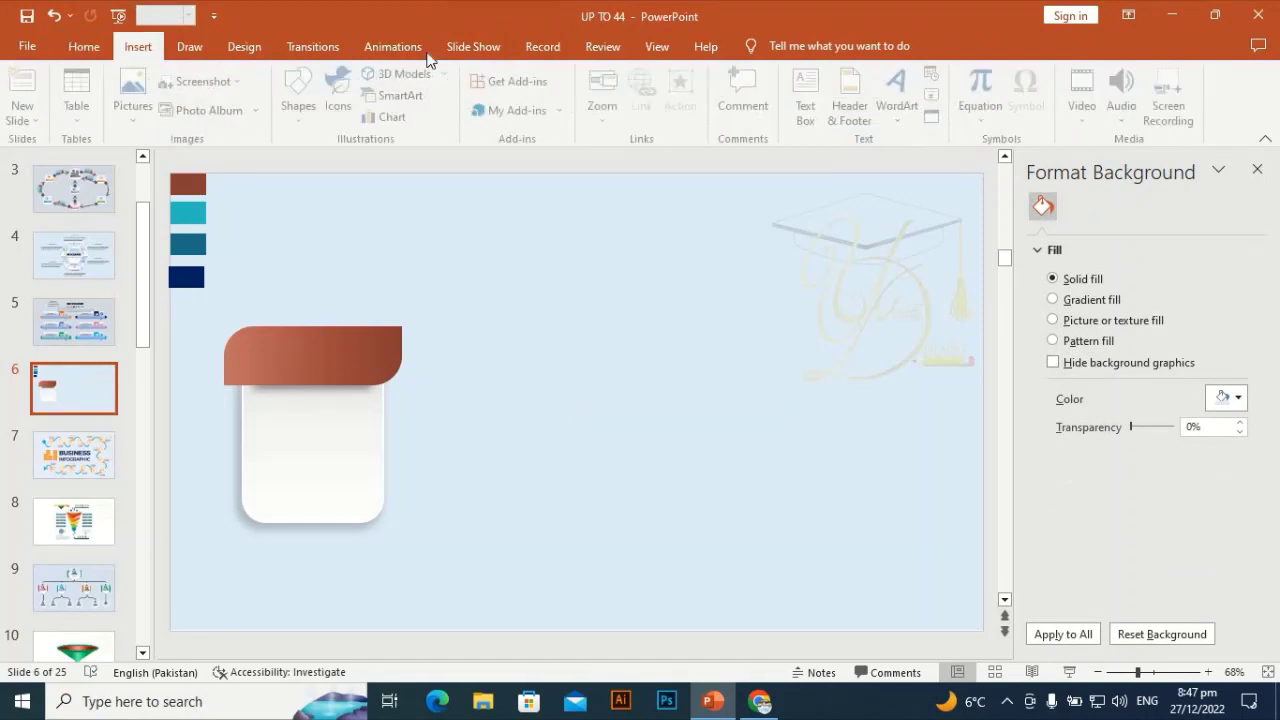
left_click(316, 102)
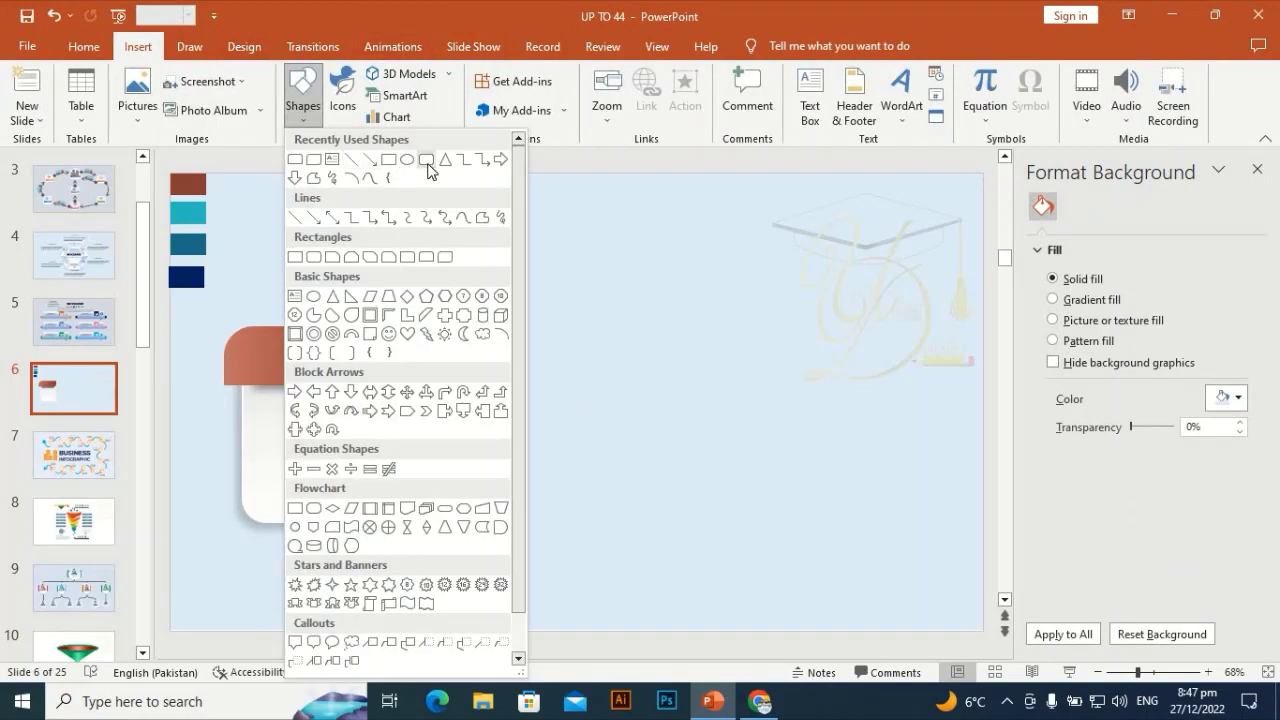
left_click(482, 218)
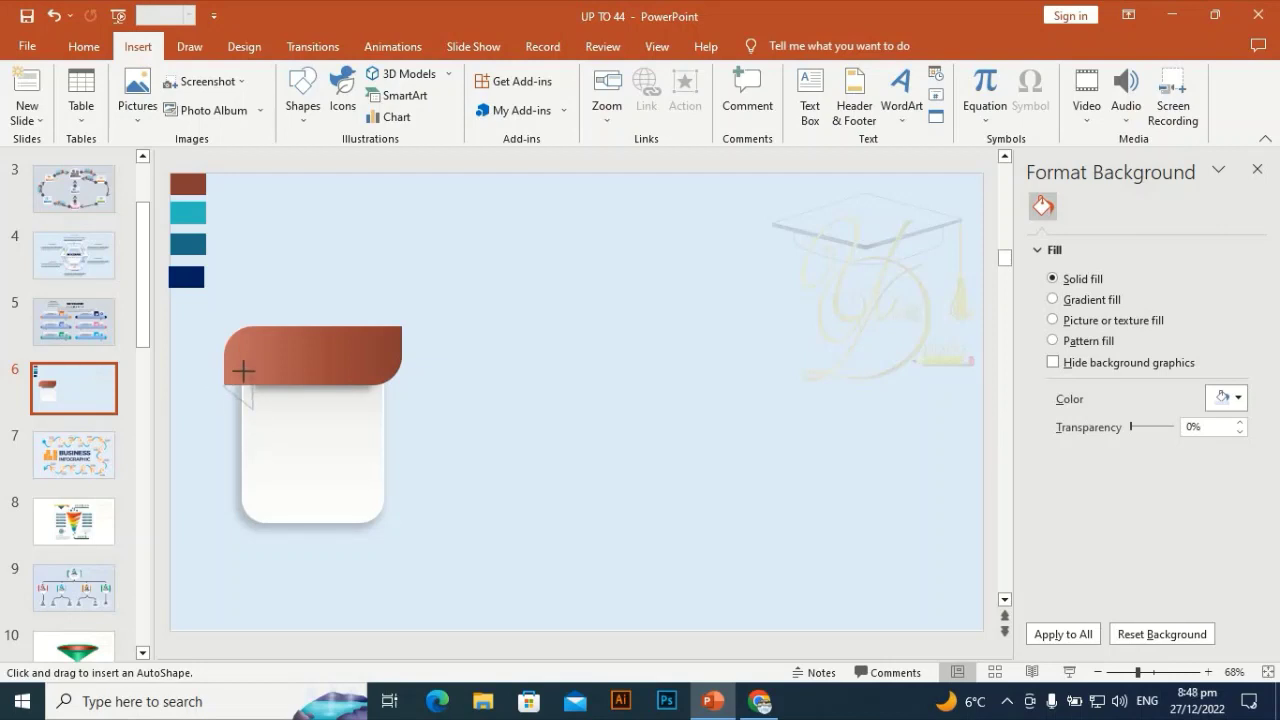
left_click_drag(224, 383, 222, 370)
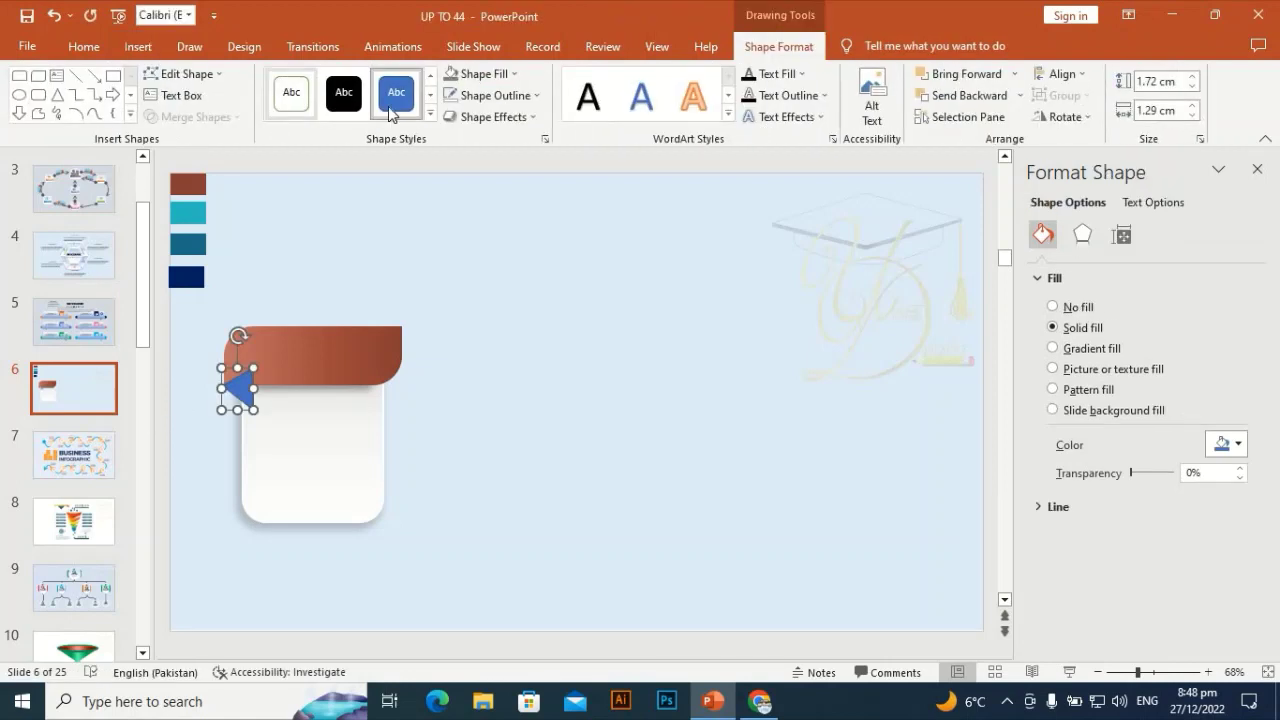
Remove the triangle's outline and fill it with the cap's brown darkened to RGB 91/42/35
left_click(504, 93)
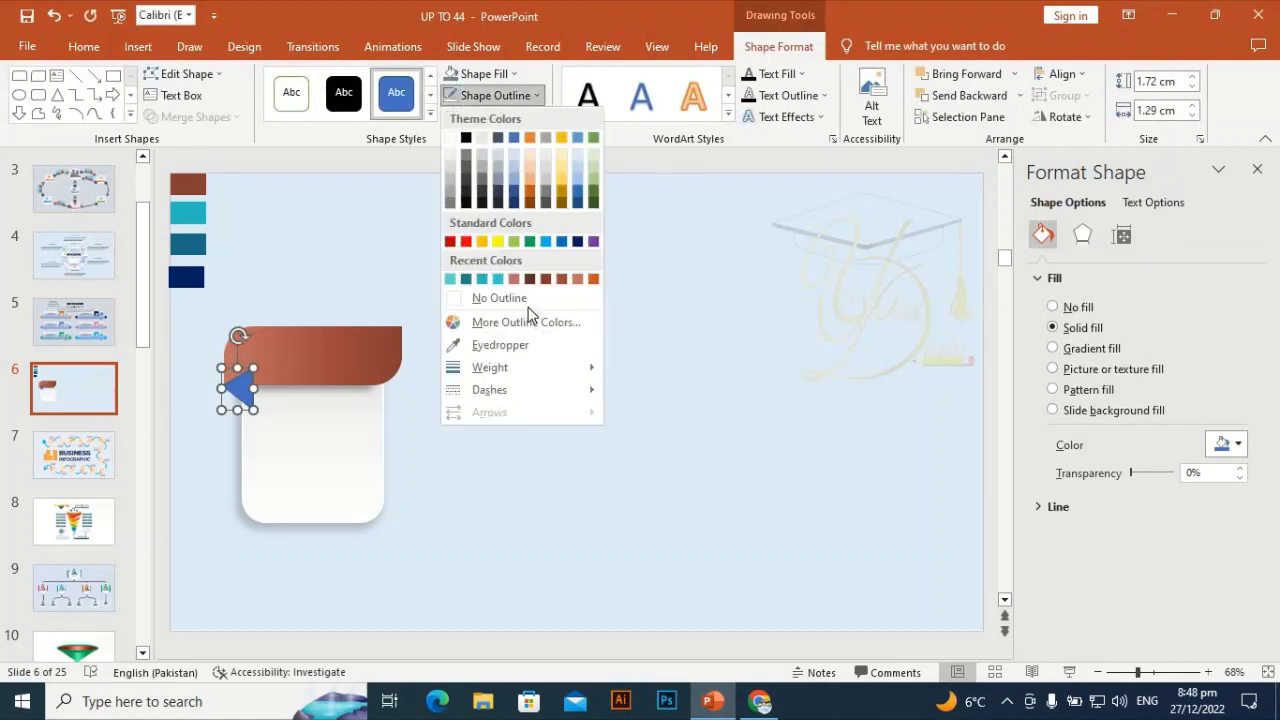
left_click(476, 297)
left_click(512, 74)
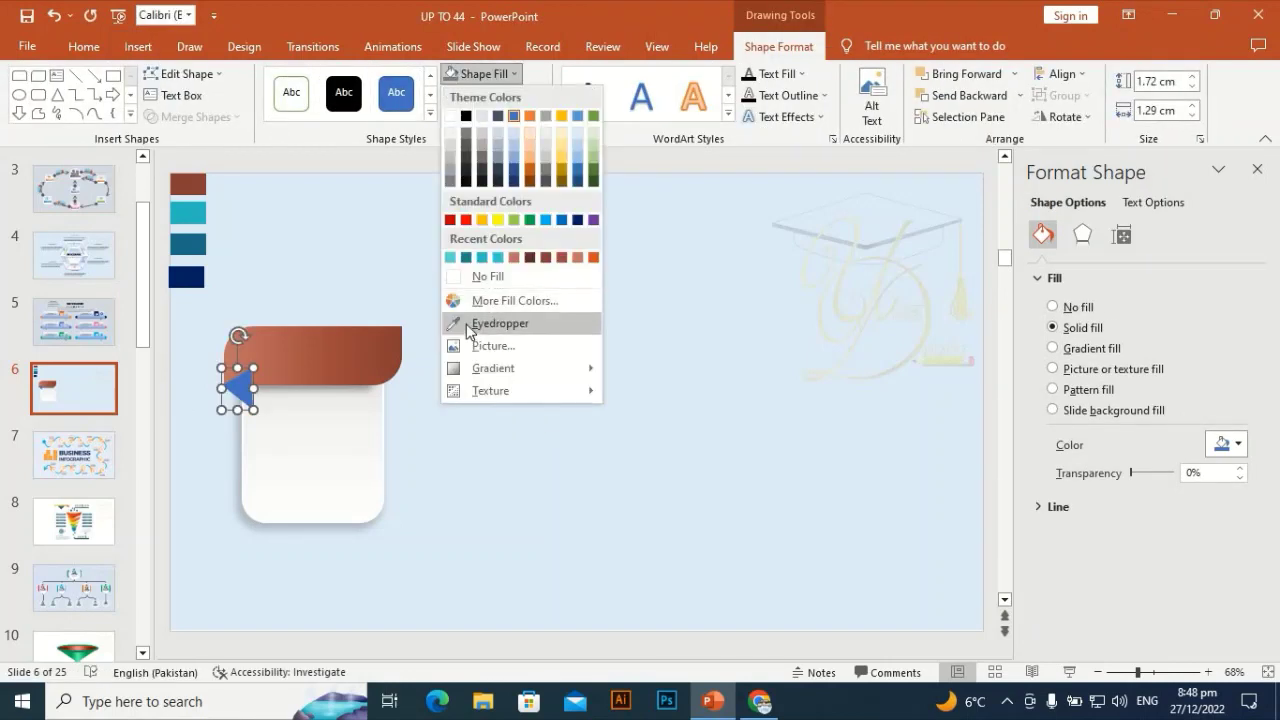
left_click(470, 322)
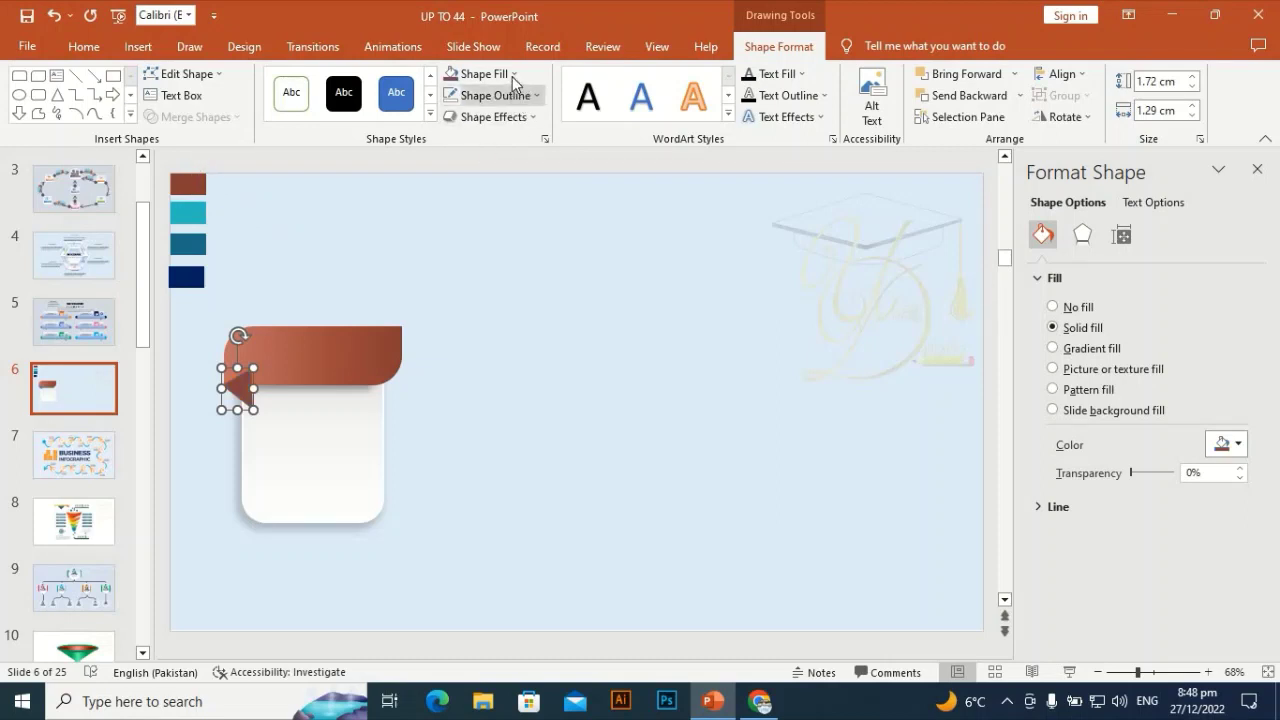
left_click(472, 74)
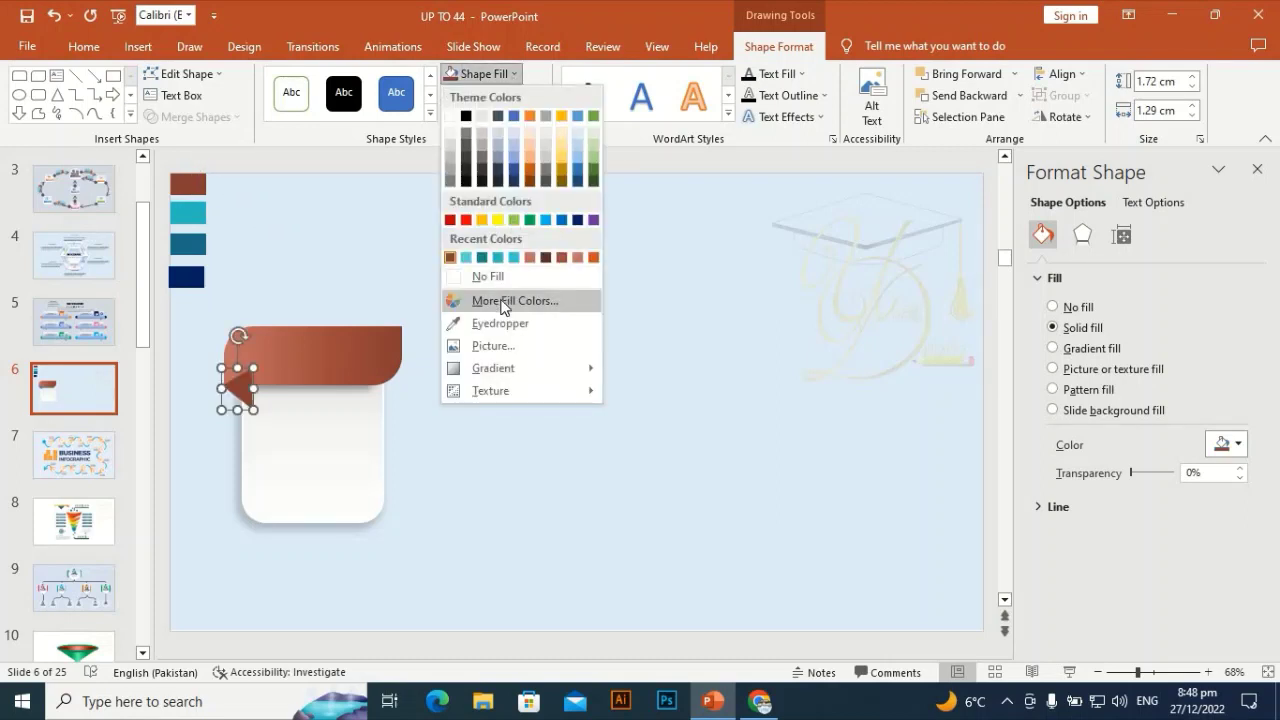
left_click(508, 300)
left_click_drag(697, 305, 697, 315)
left_click(752, 185)
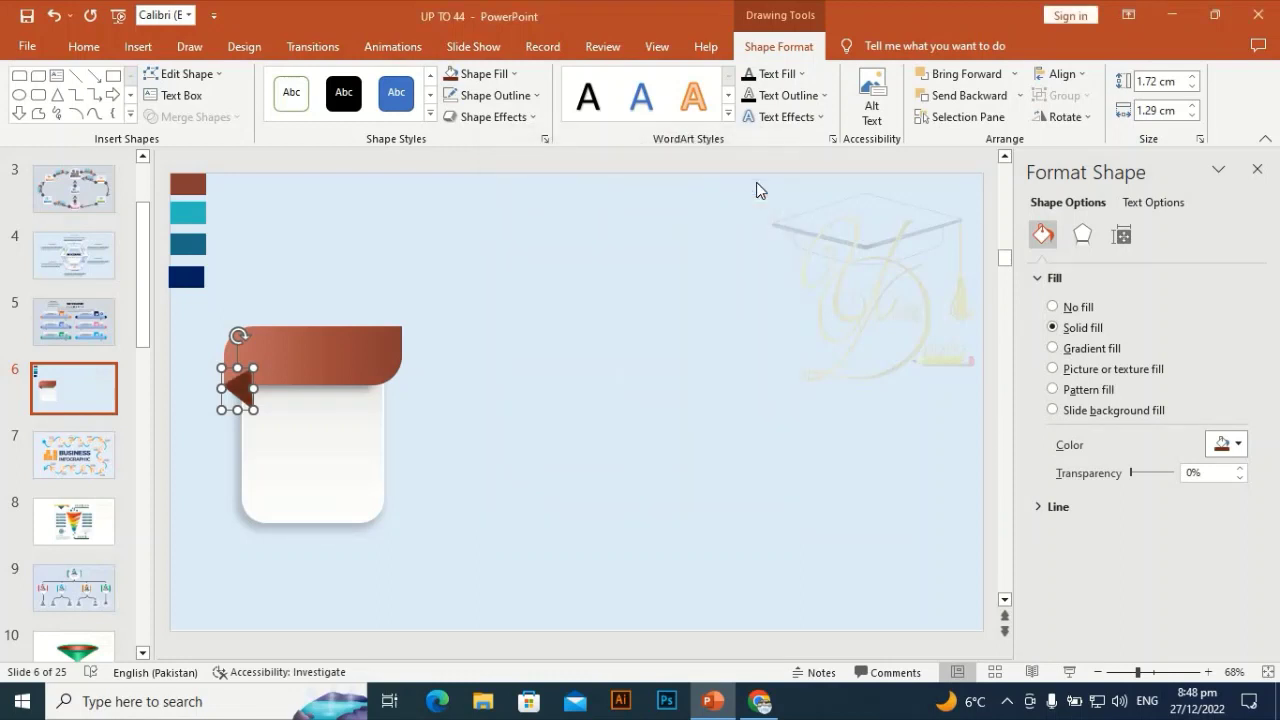
Send the triangle behind the cap and nudge it slightly right
right_click(243, 389)
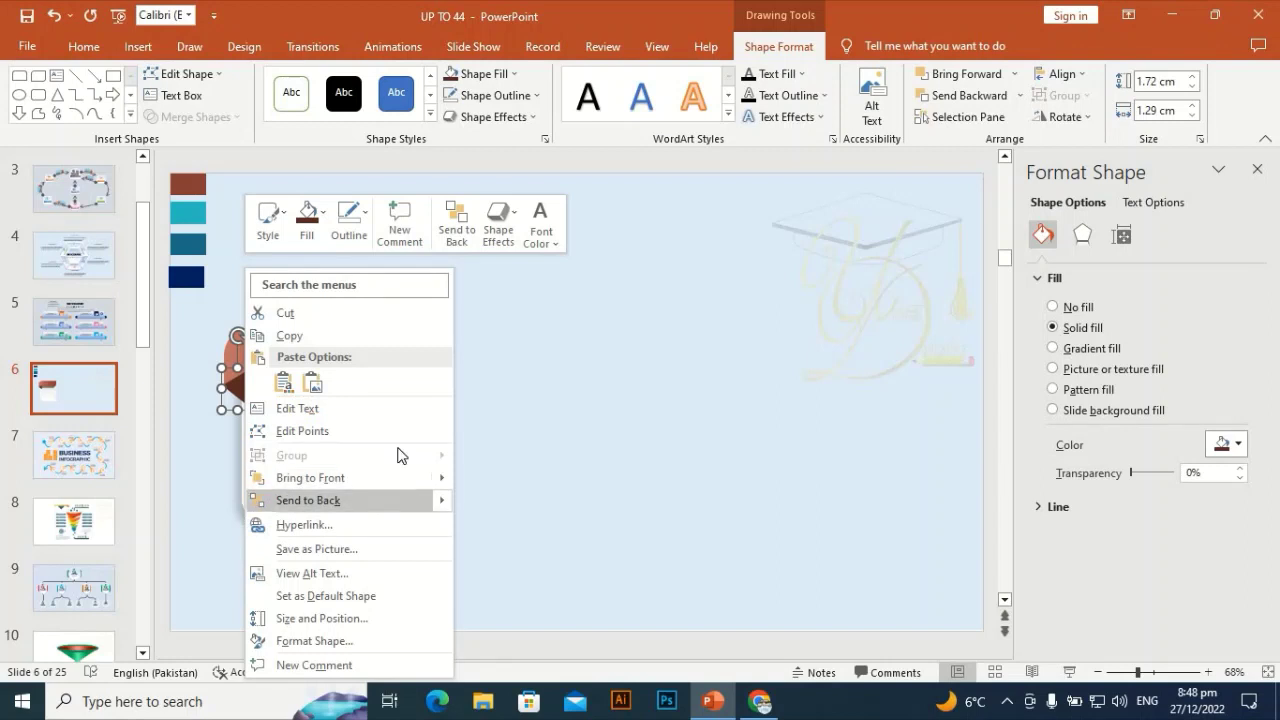
left_click(340, 500)
left_click(483, 380)
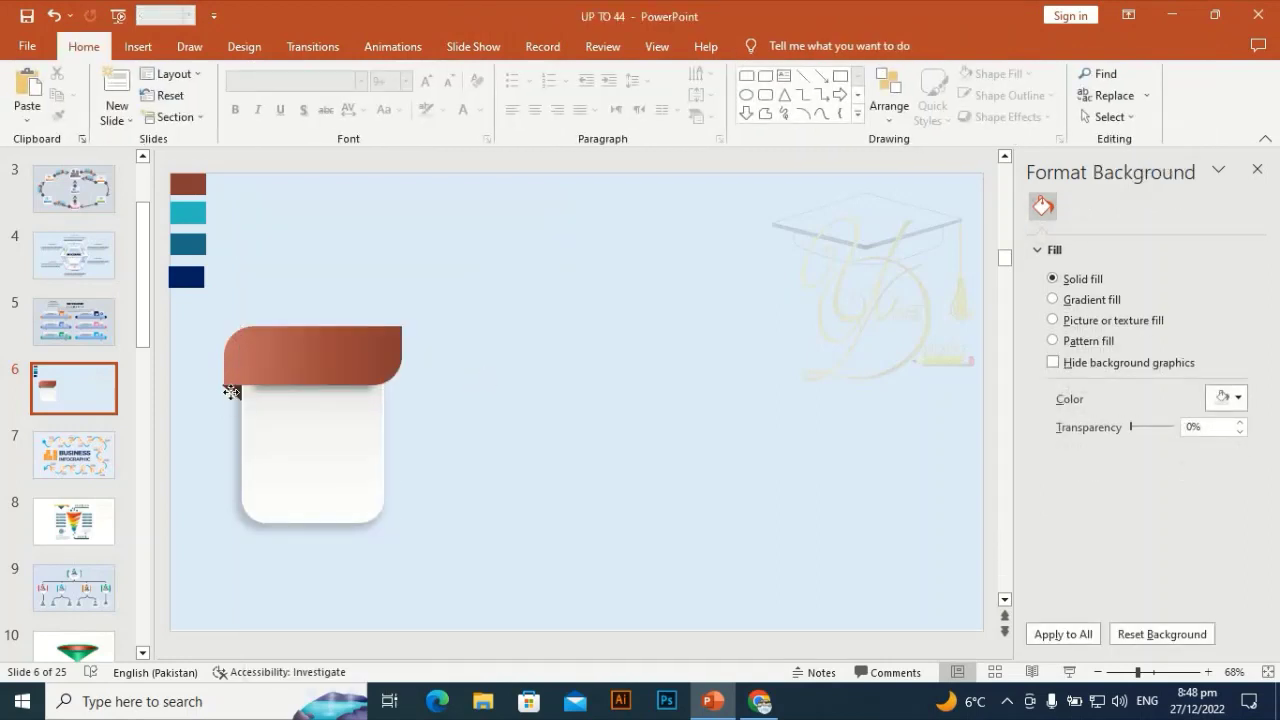
left_click(231, 391)
key("Right")
key("Right")
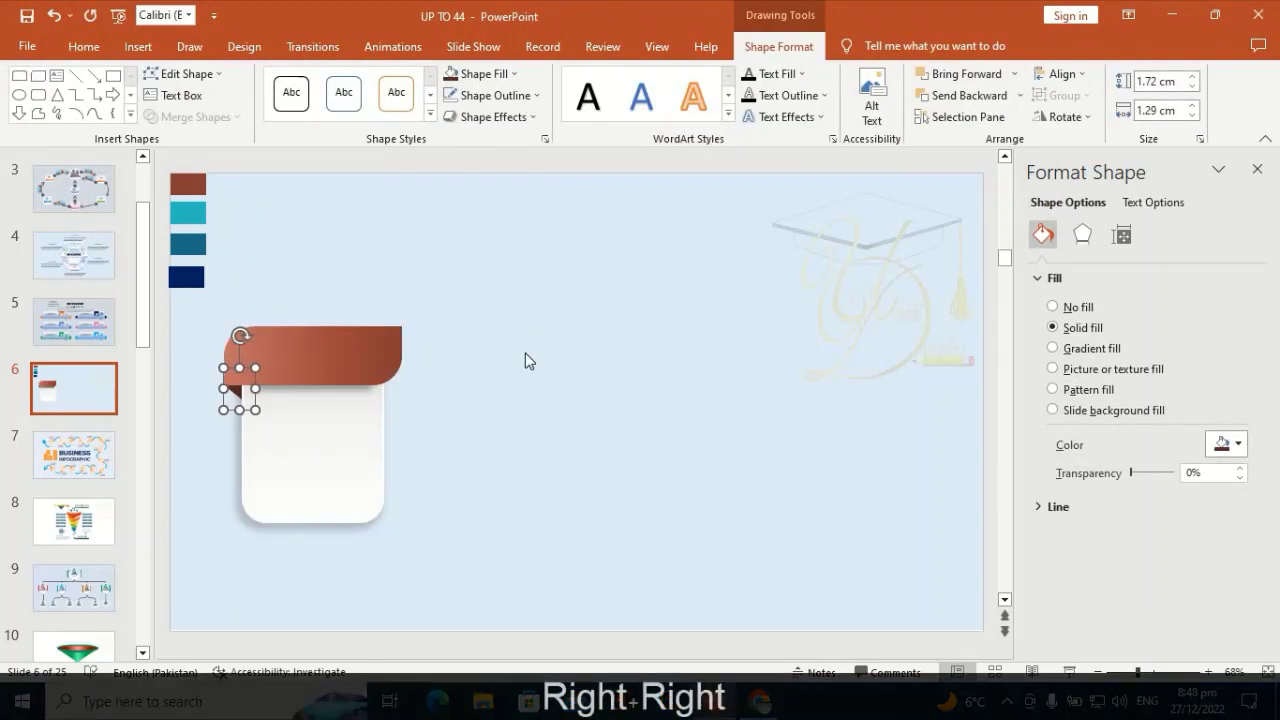
left_click(528, 361)
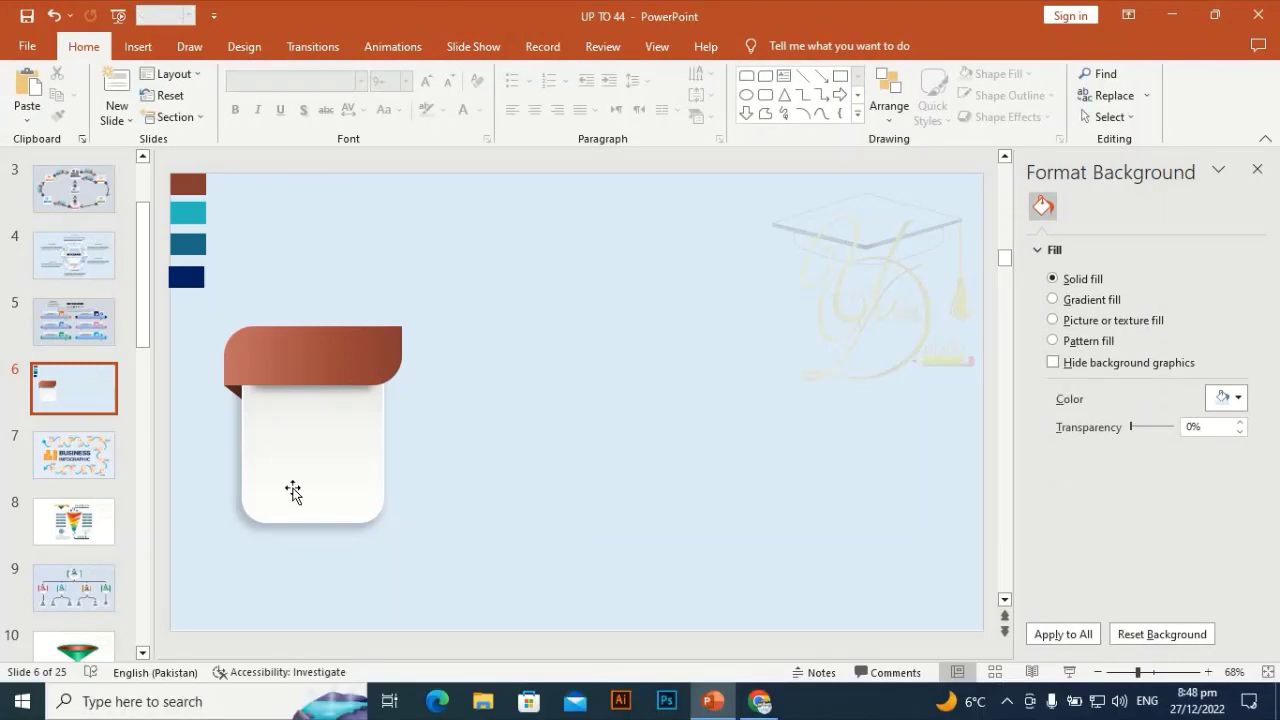
Draw a thin 0.29 × 1.74 cm upright rounded bar on the cap, right of centre
left_click(138, 46)
left_click(303, 95)
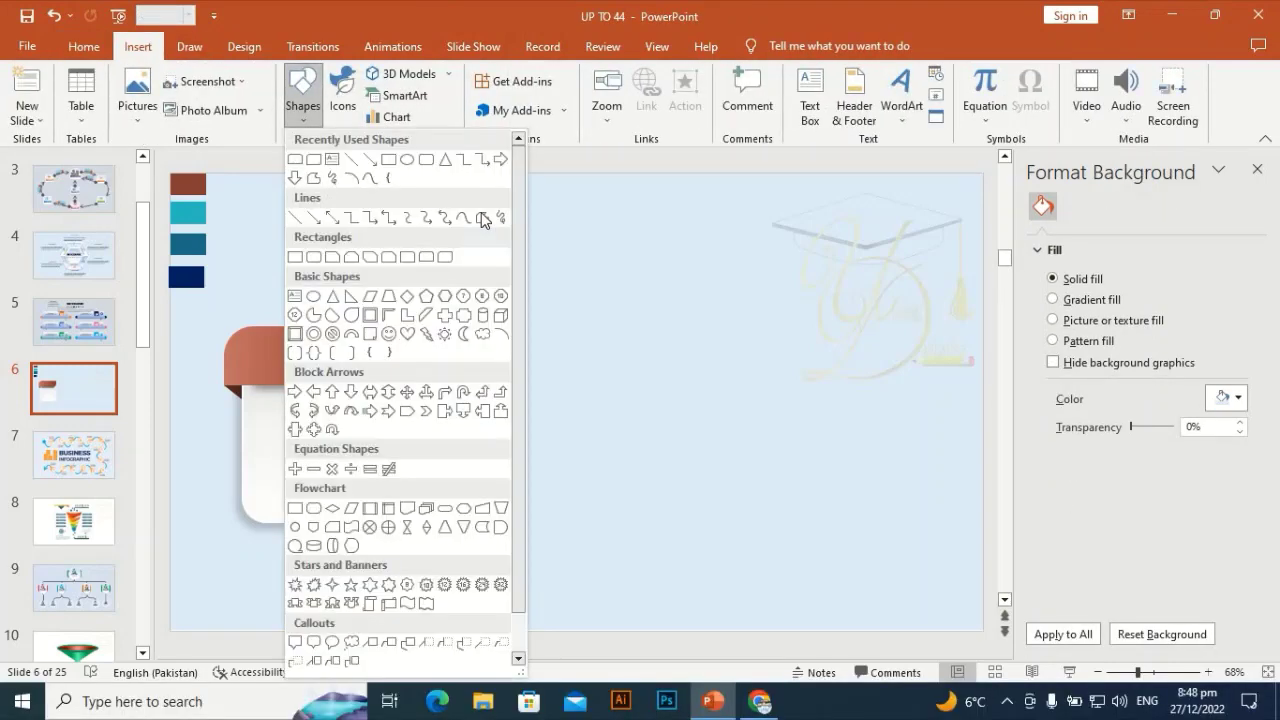
left_click(428, 163)
left_click_drag(456, 233, 332, 364)
left_click(520, 276)
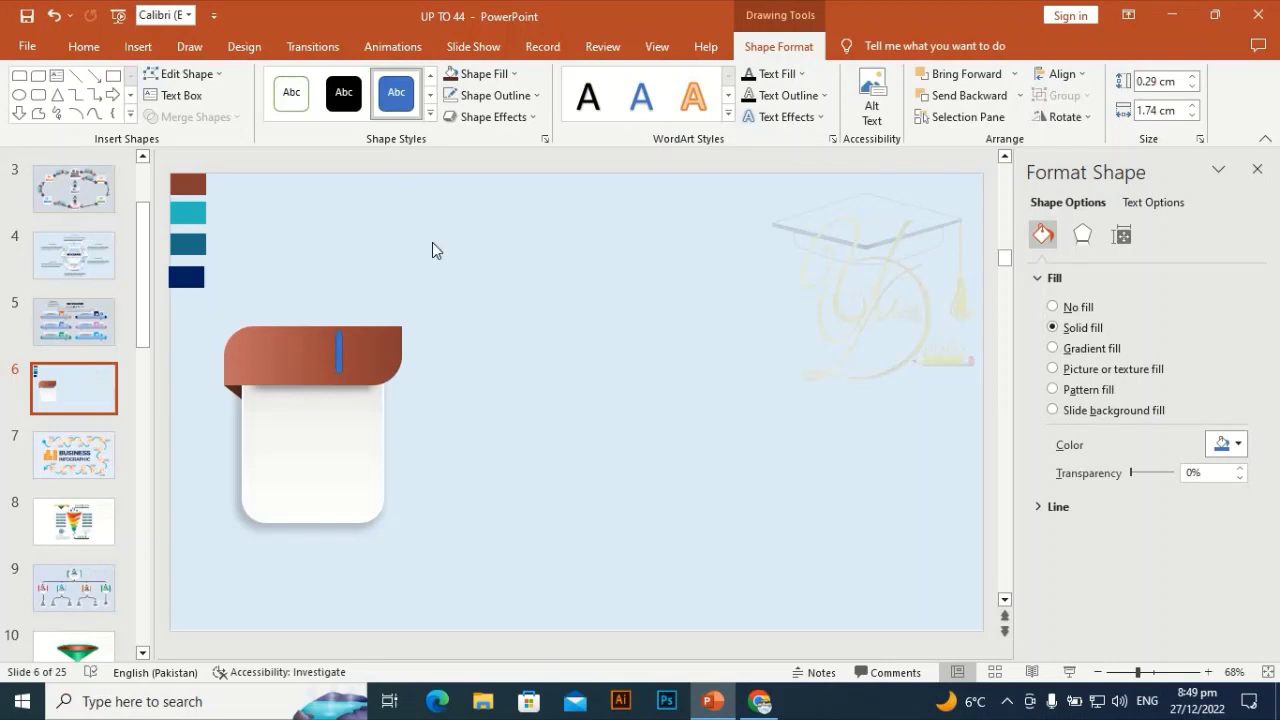
key("Down")
key("Down")
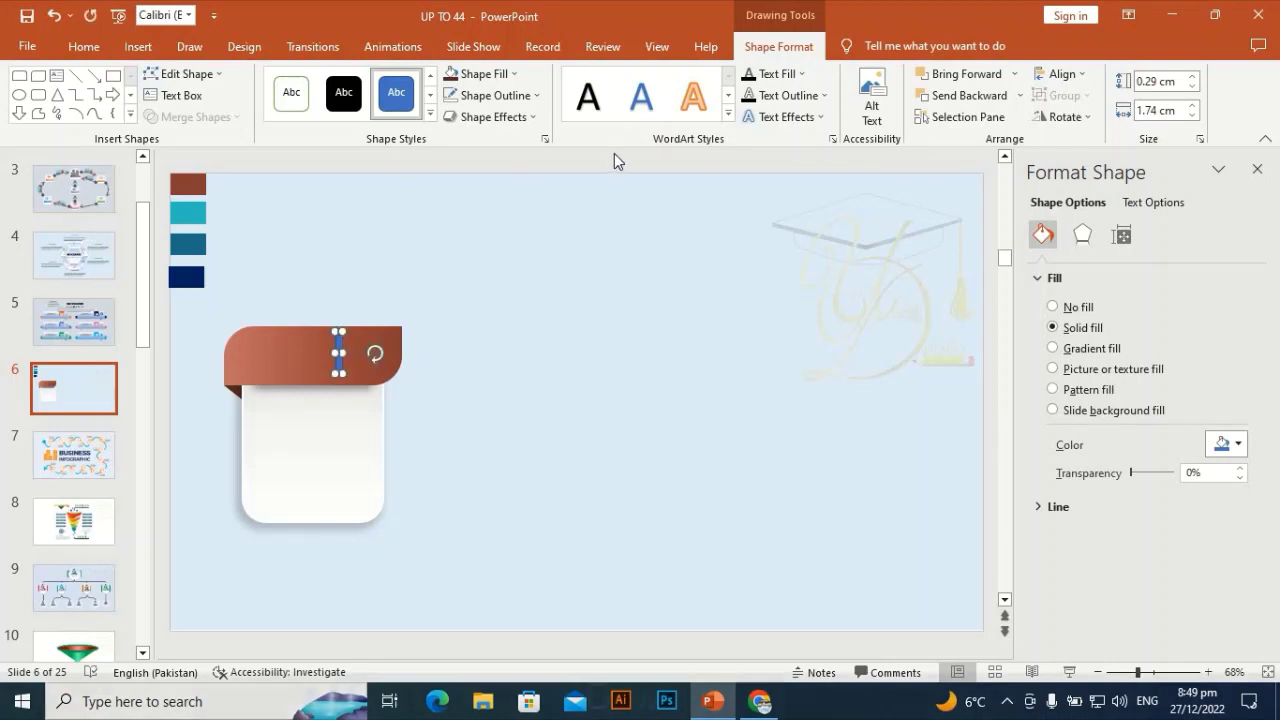
Give the small bar no outline and a white fill
left_click(529, 97)
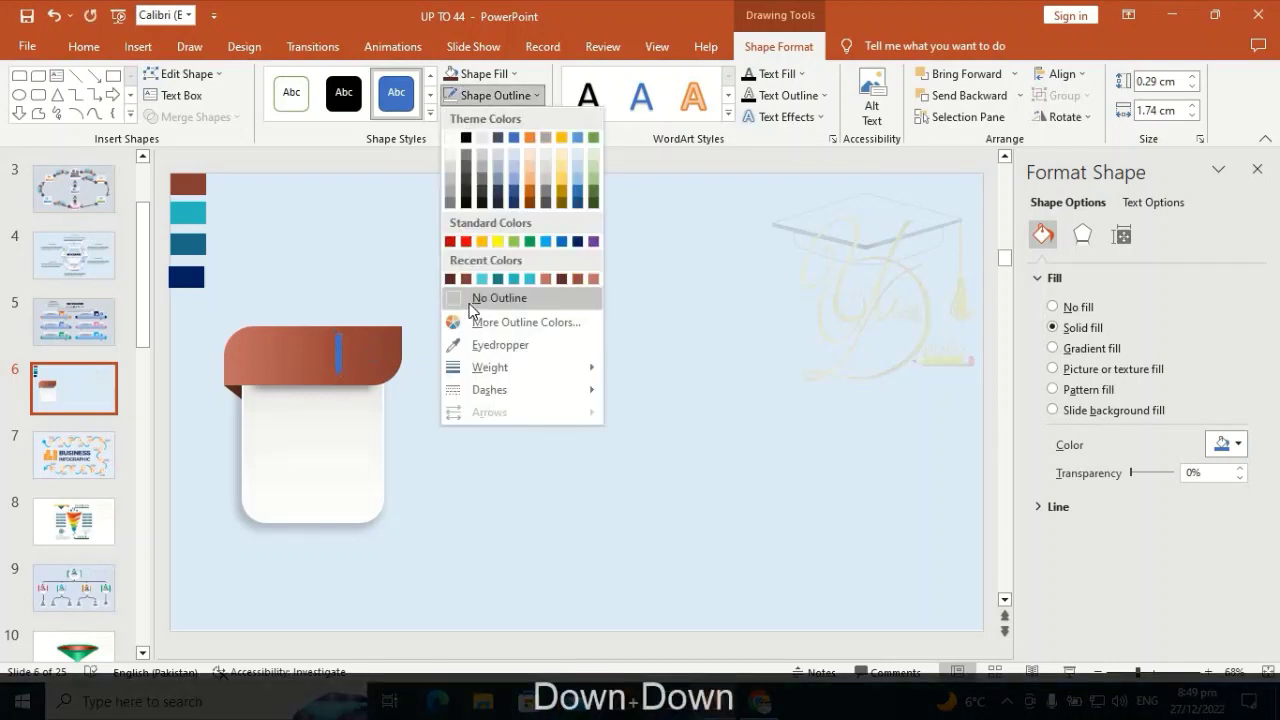
left_click(505, 74)
left_click(452, 103)
left_click(913, 407)
key("Tab")
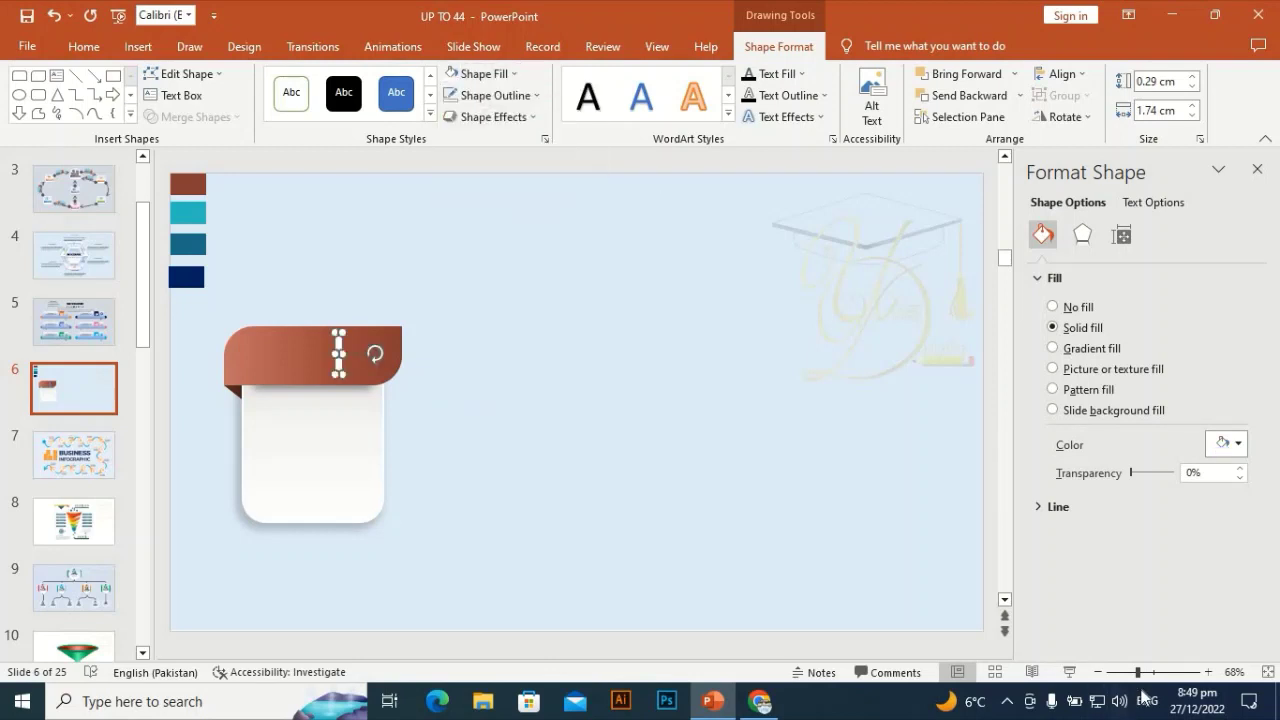
Narrow the white bar to 0.2 cm and overlay a duplicate aligned on it
left_click_drag(1139, 672, 1158, 672)
left_click(662, 343)
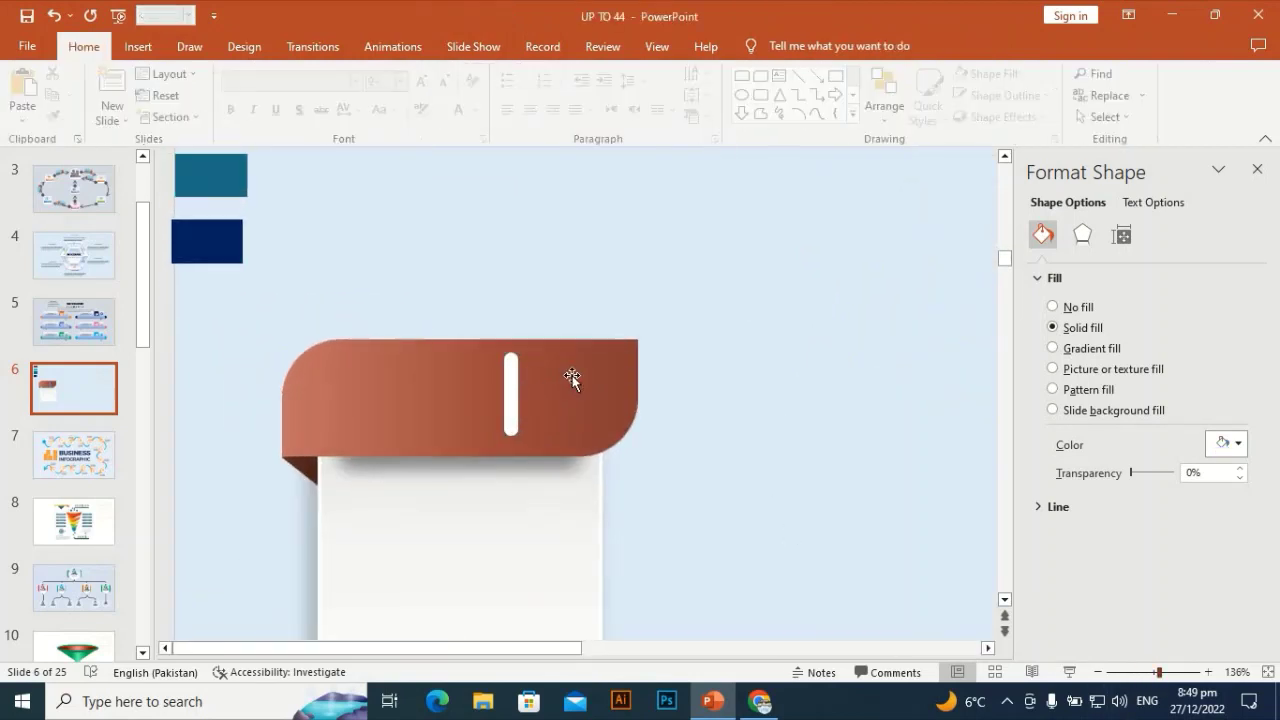
left_click(511, 407)
key("ctrl")
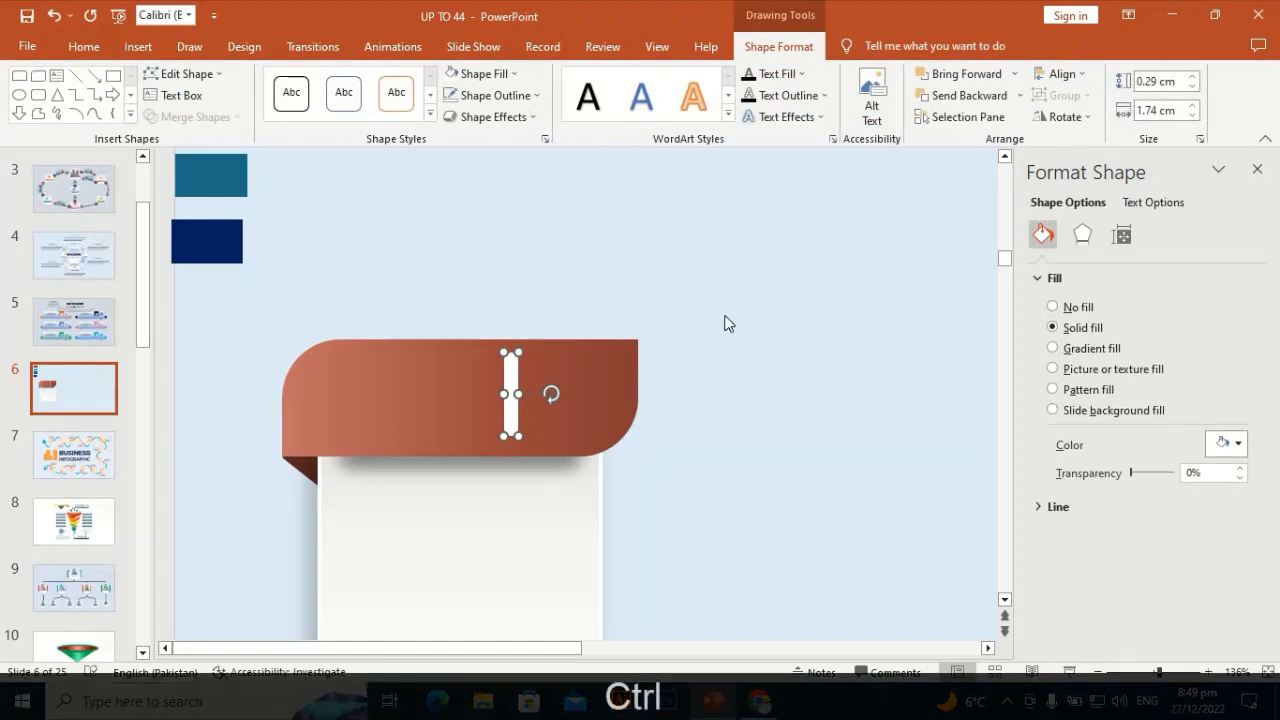
left_click_drag(517, 394, 507, 394)
key("ctrl")
key("ctrl+d")
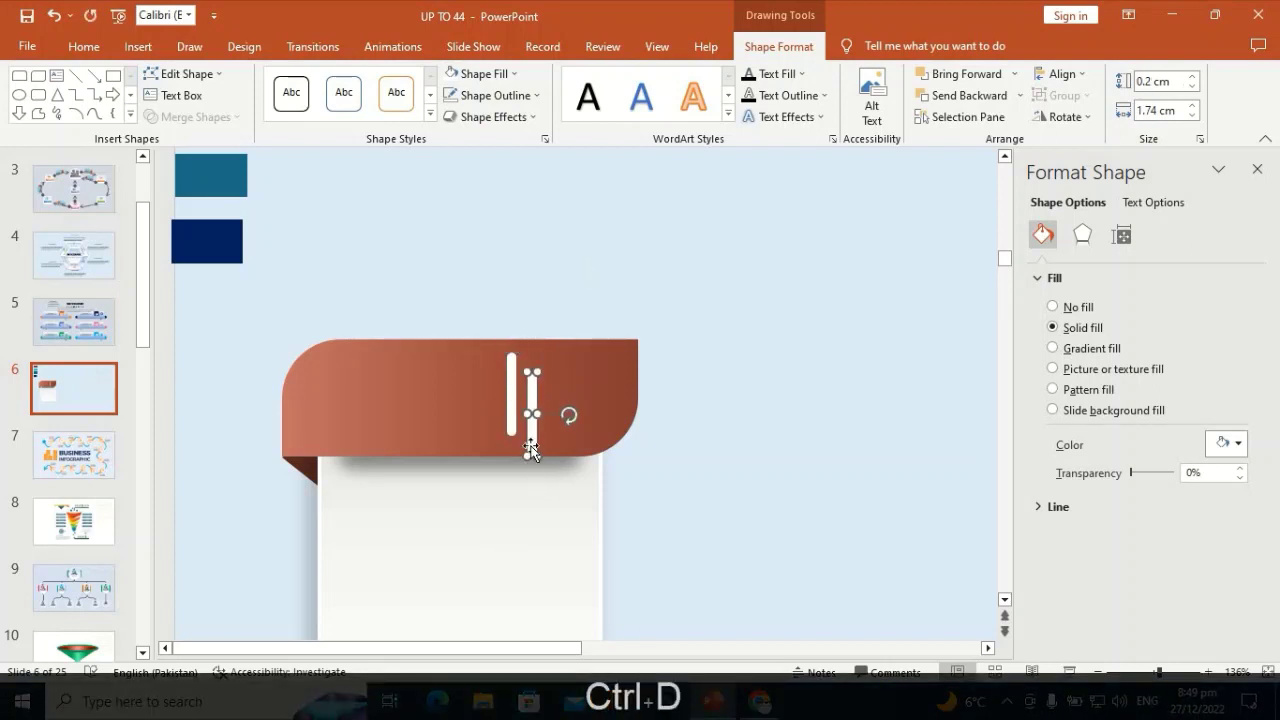
left_click_drag(530, 444, 506, 424)
key("Down")
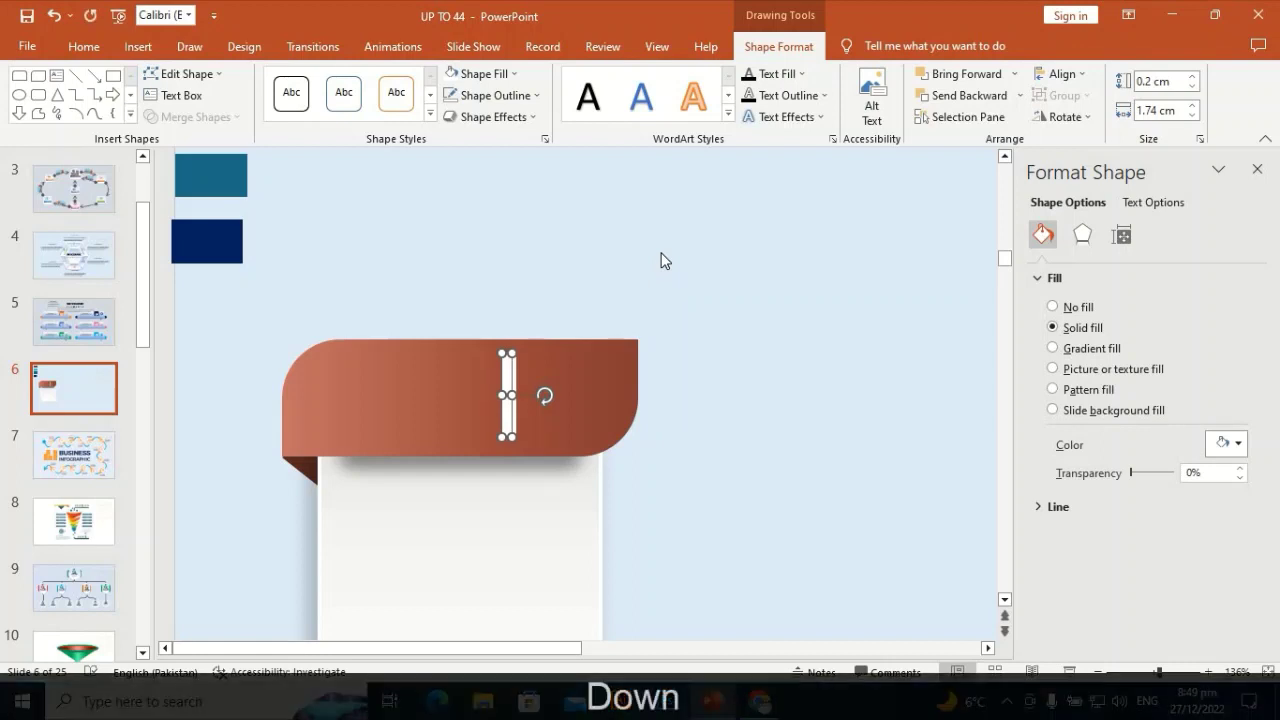
left_click(750, 295)
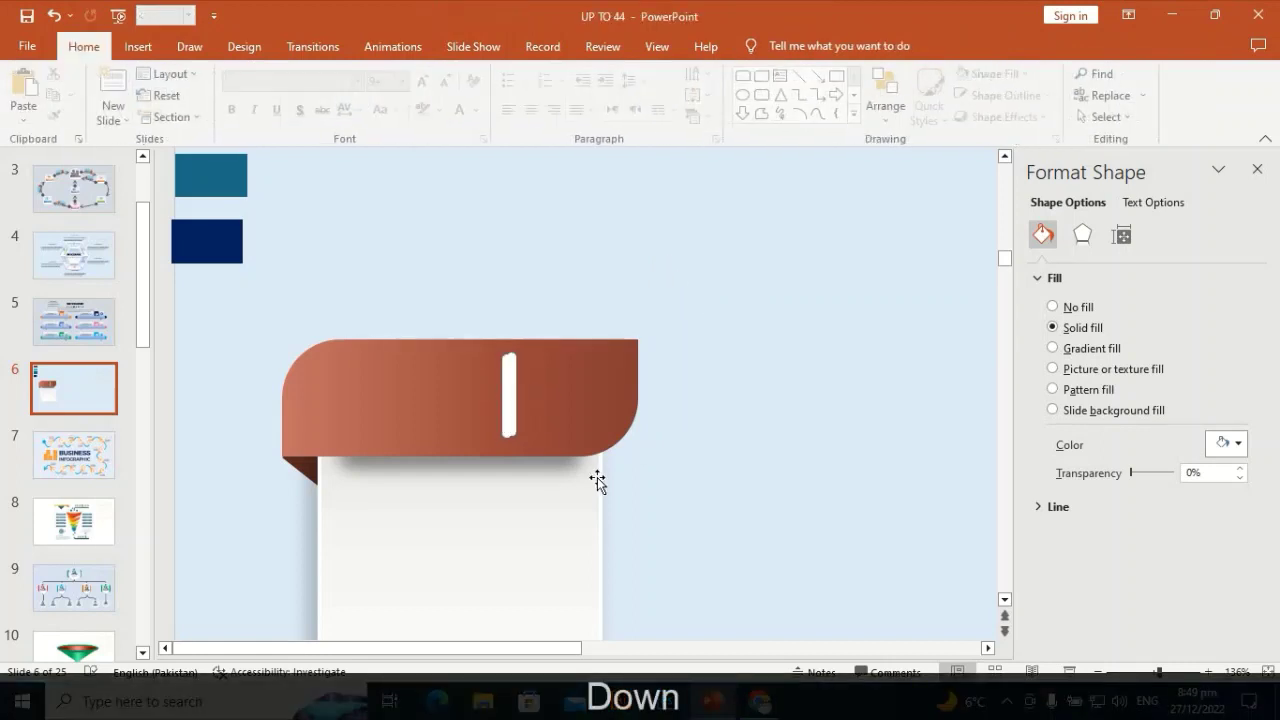
left_click(504, 428)
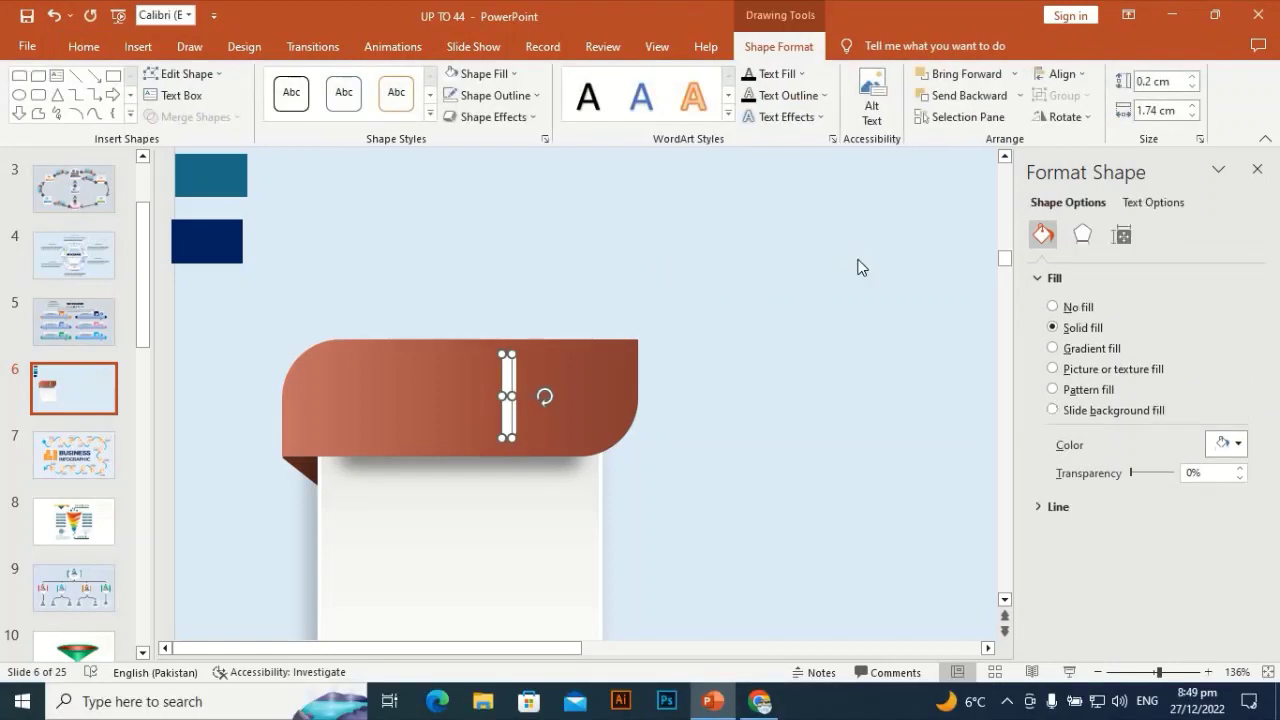
key("Up")
key("Up")
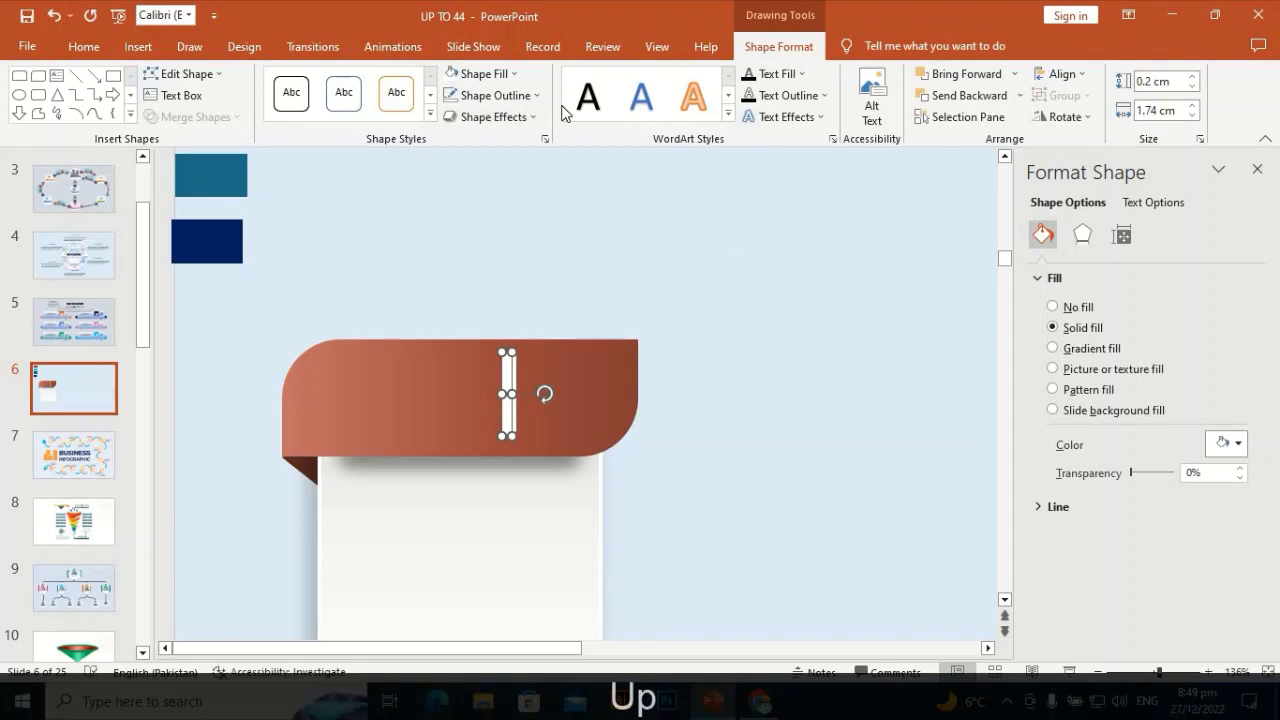
Recolour the bar dark brown and top it with a white copy nudged left to expose a dark edge
left_click(480, 74)
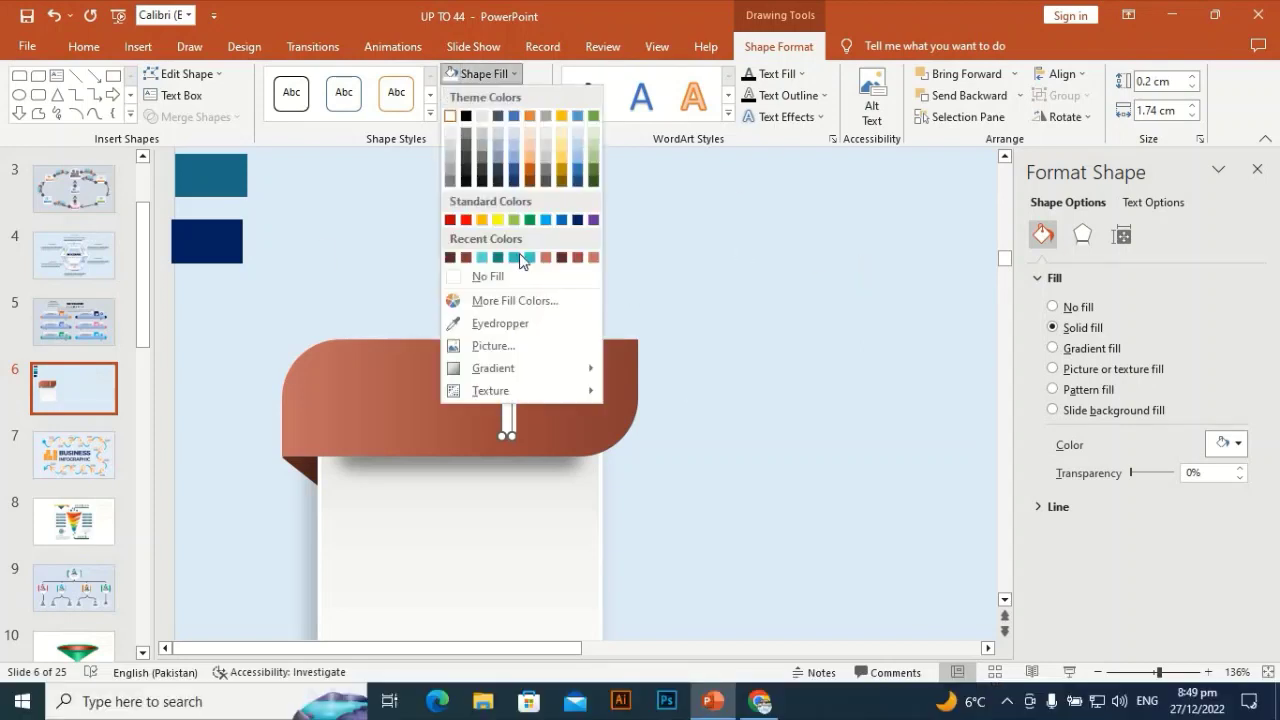
left_click(450, 257)
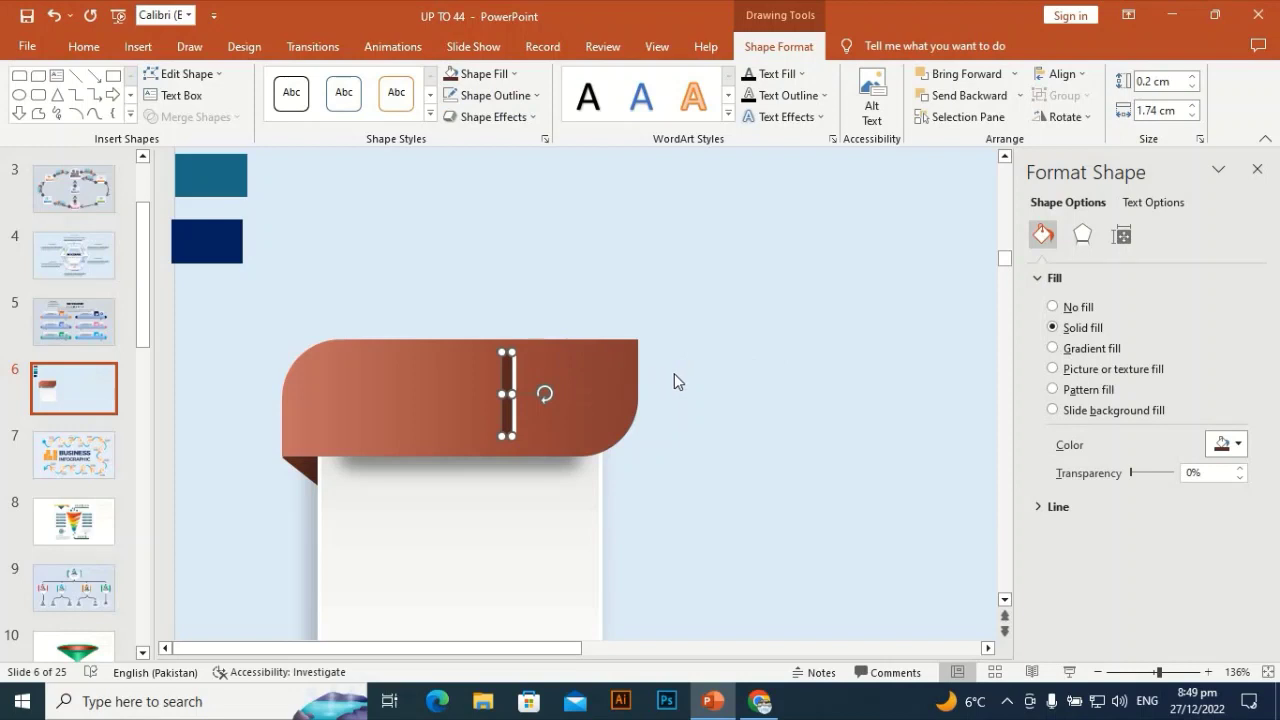
key("ctrl+d")
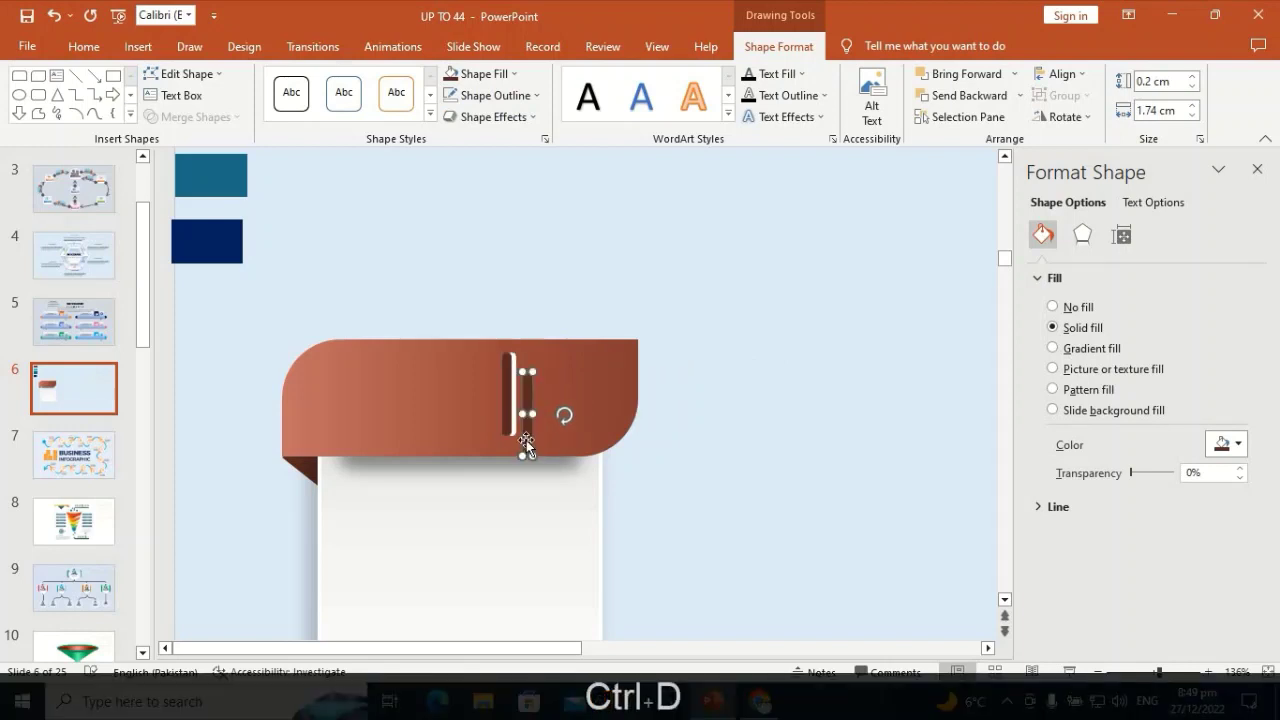
left_click_drag(526, 440, 510, 420)
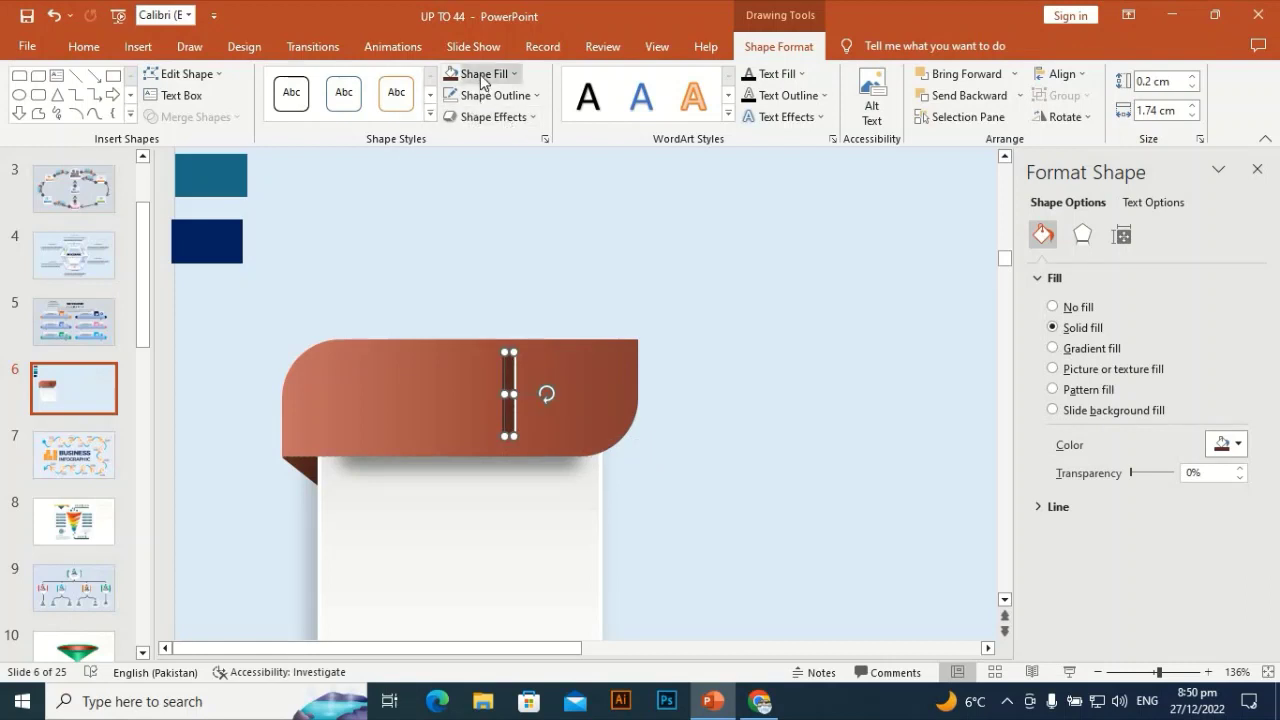
left_click(482, 74)
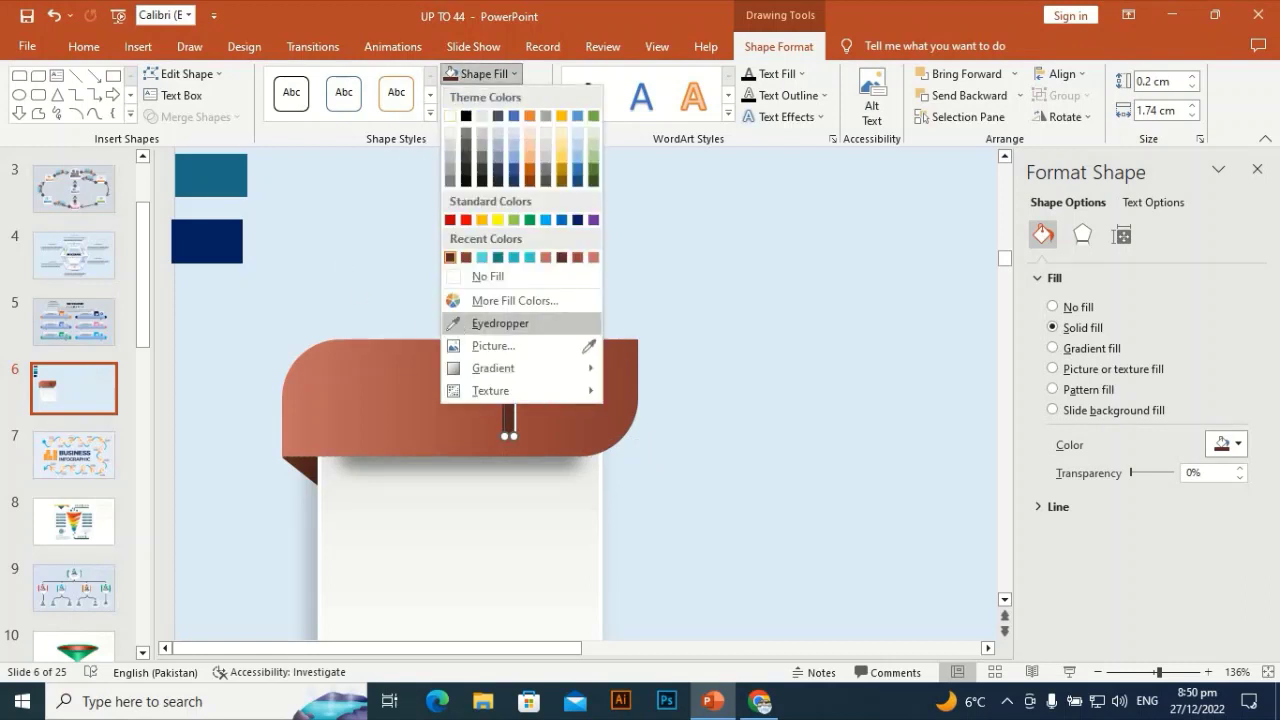
left_click(686, 292)
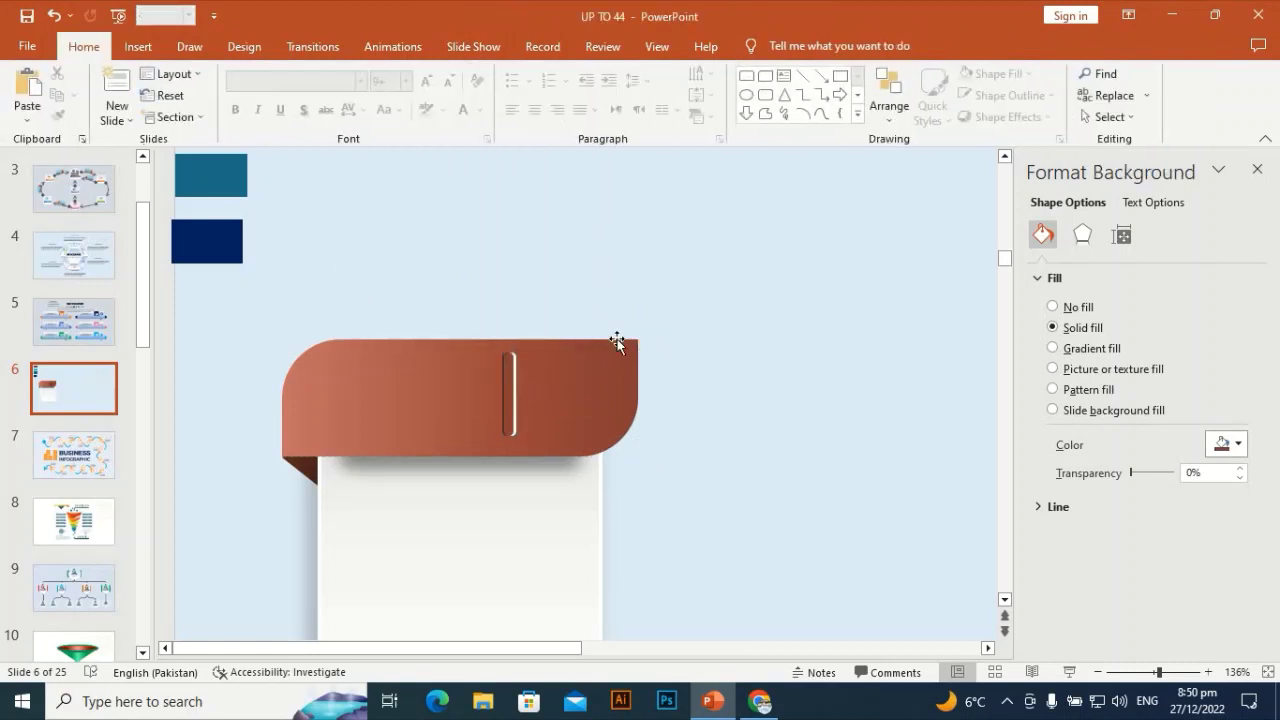
left_click(507, 408)
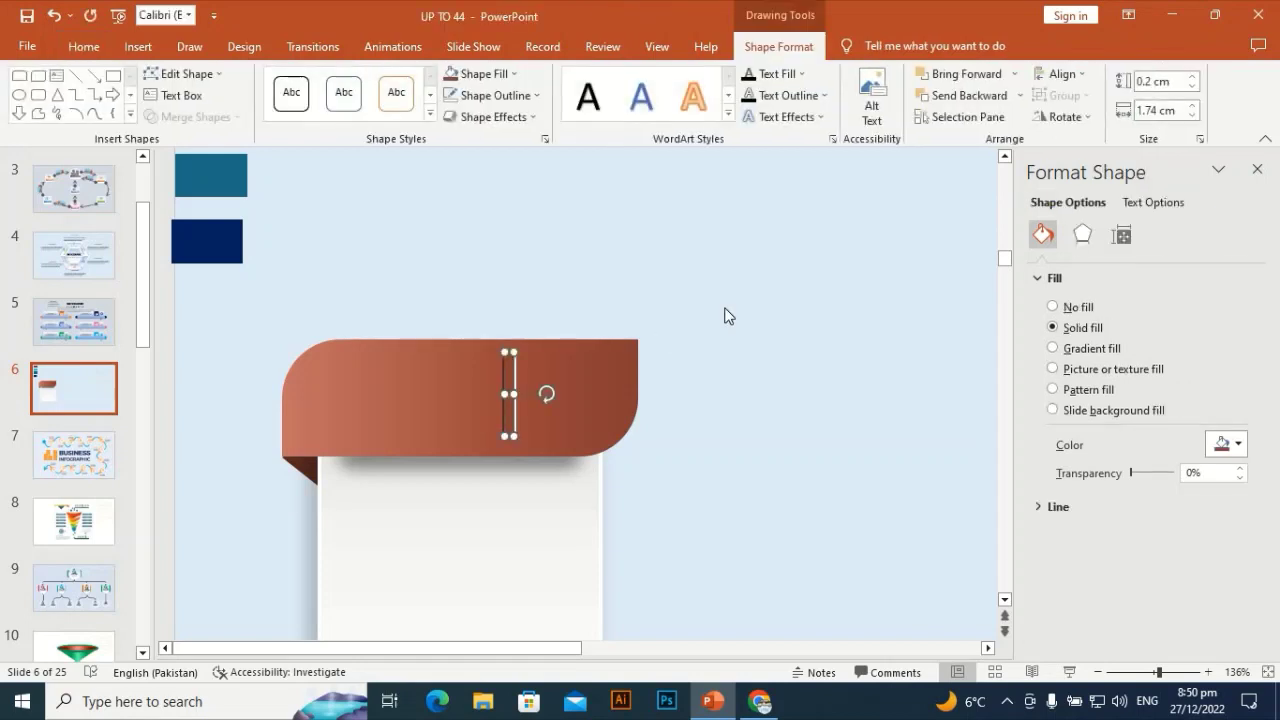
left_click(740, 318)
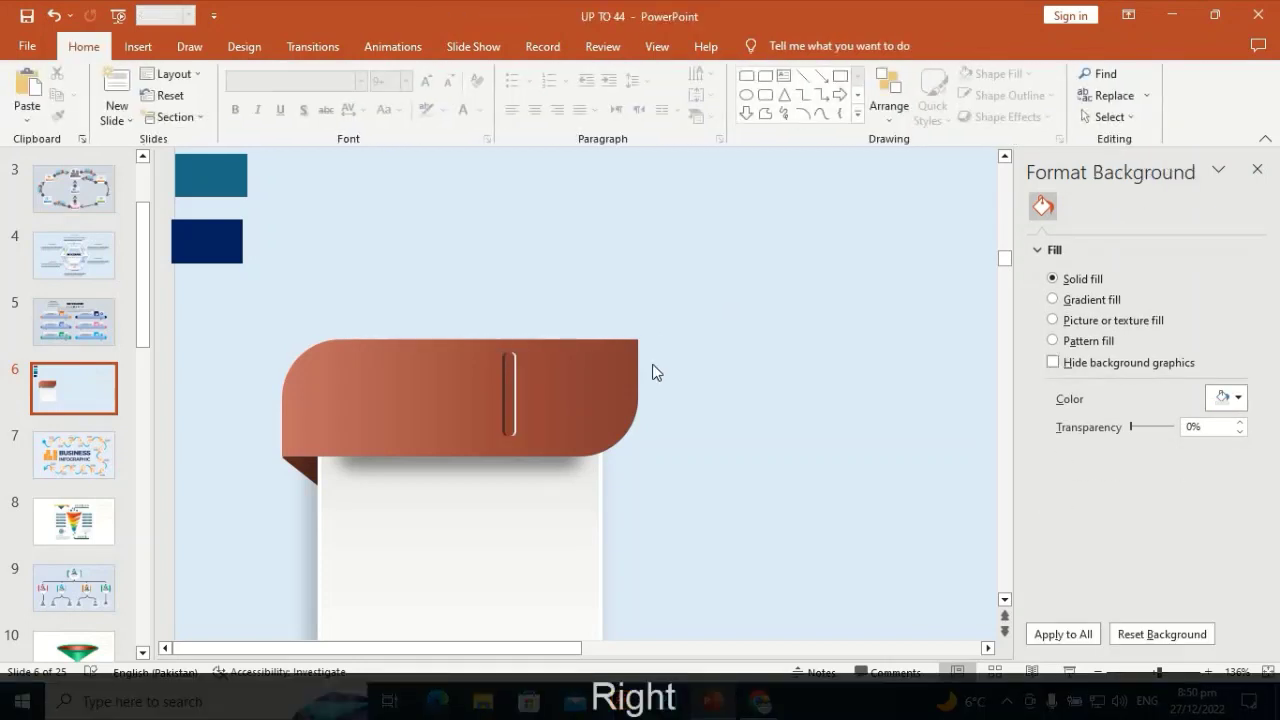
left_click(509, 392)
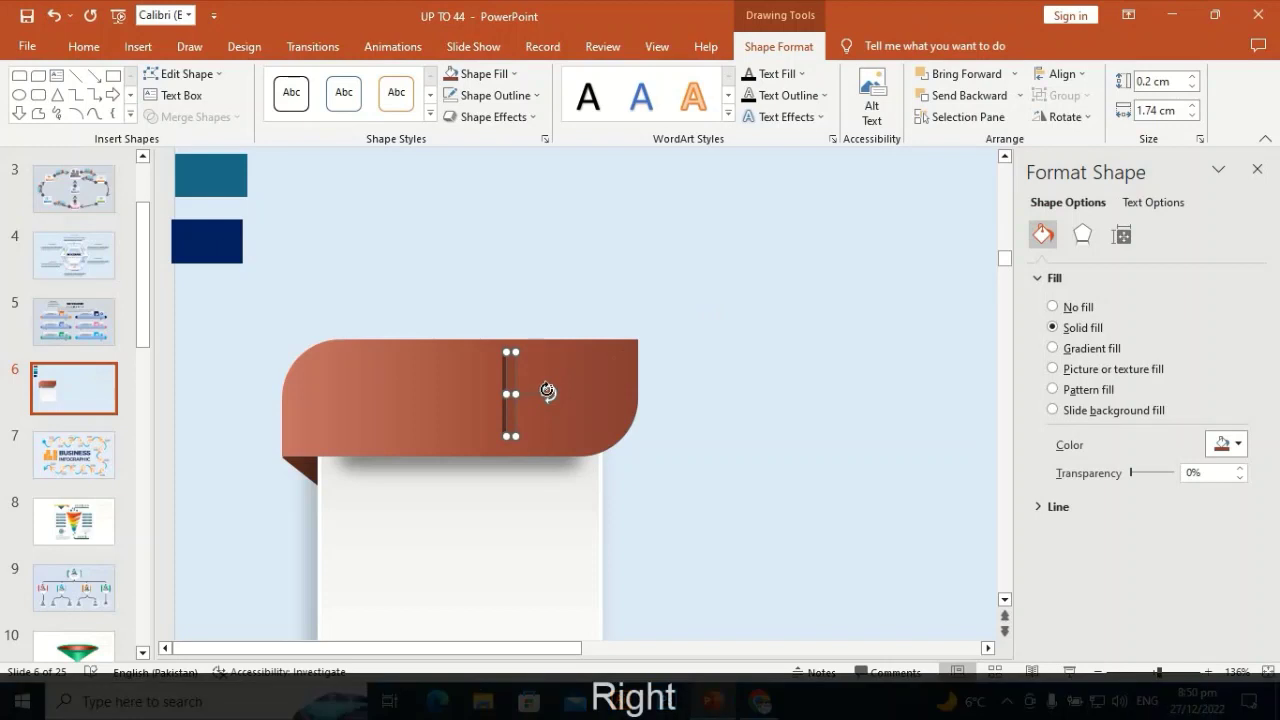
key("Left")
left_click(709, 306)
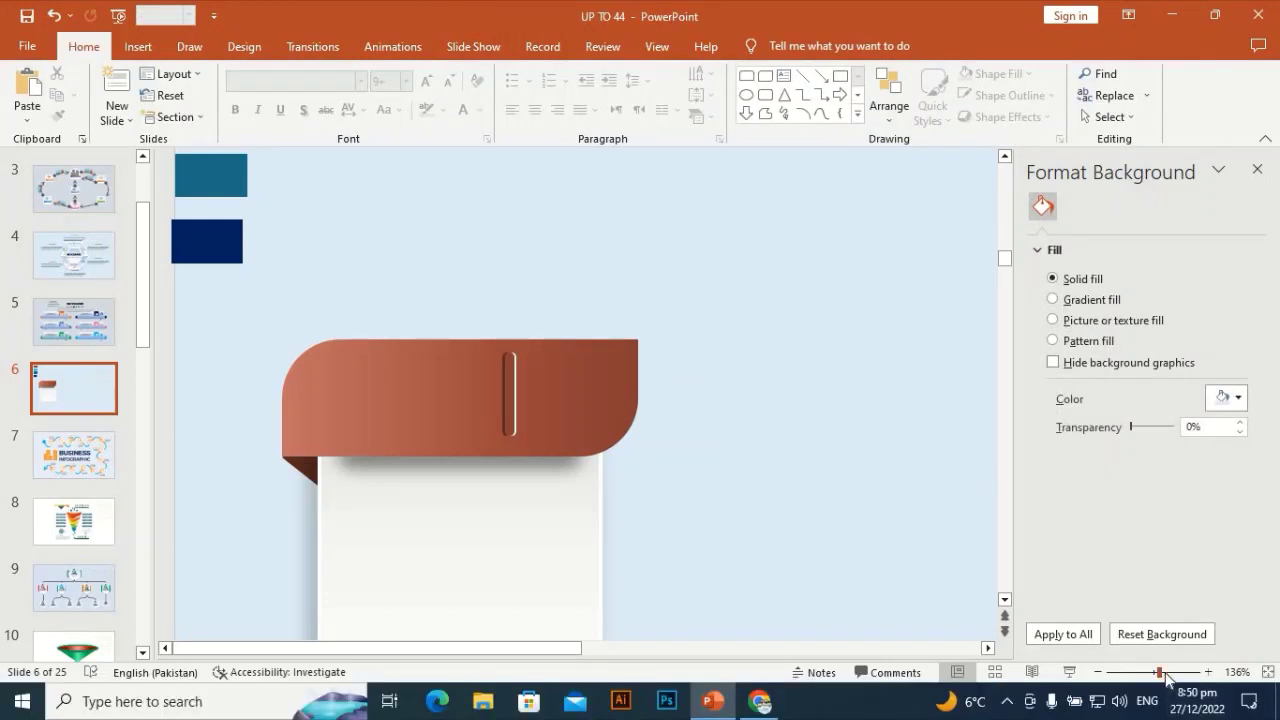
Add a '20%' text box in Oswald and move it onto the brown cap
left_click_drag(1157, 677, 1143, 677)
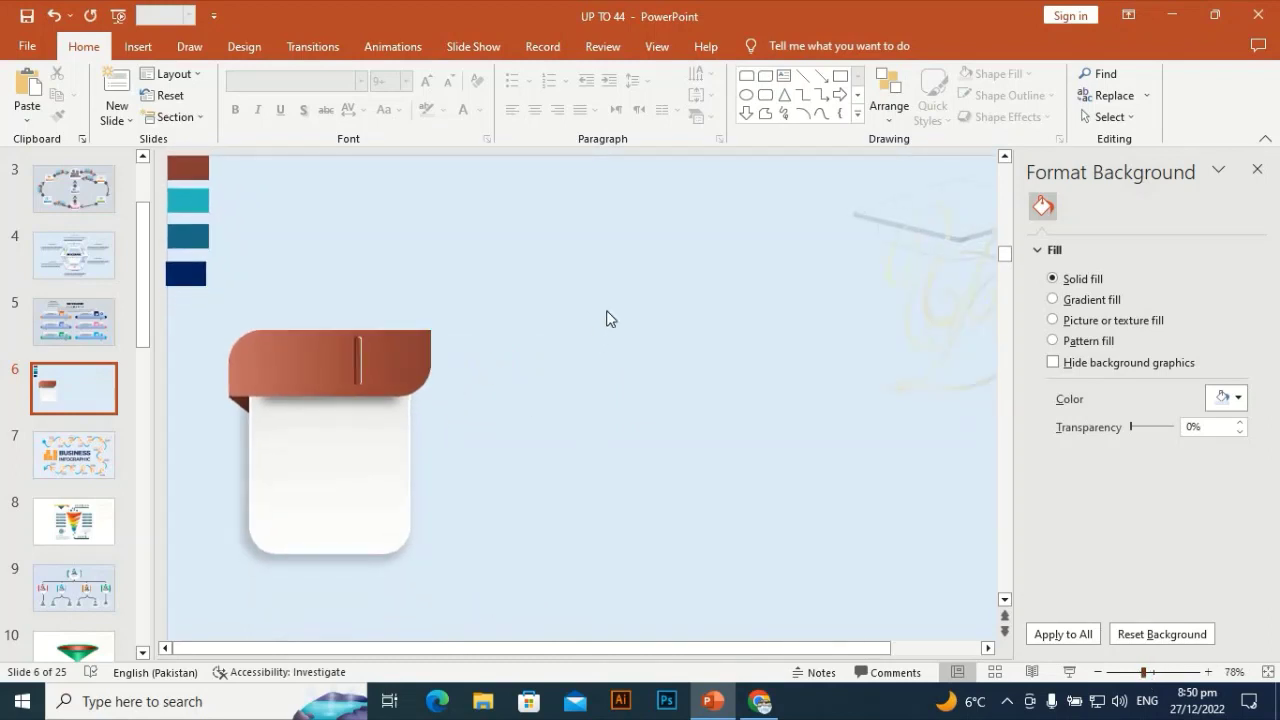
left_click(137, 46)
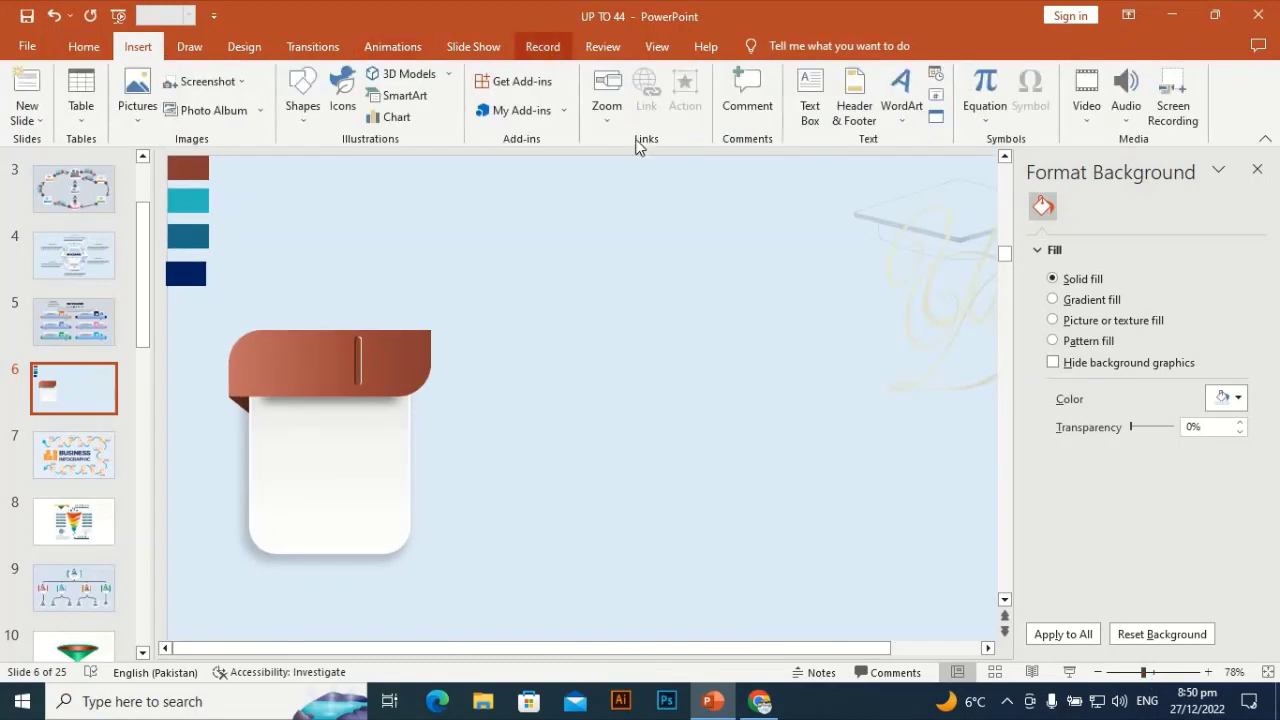
left_click(808, 105)
left_click(600, 237)
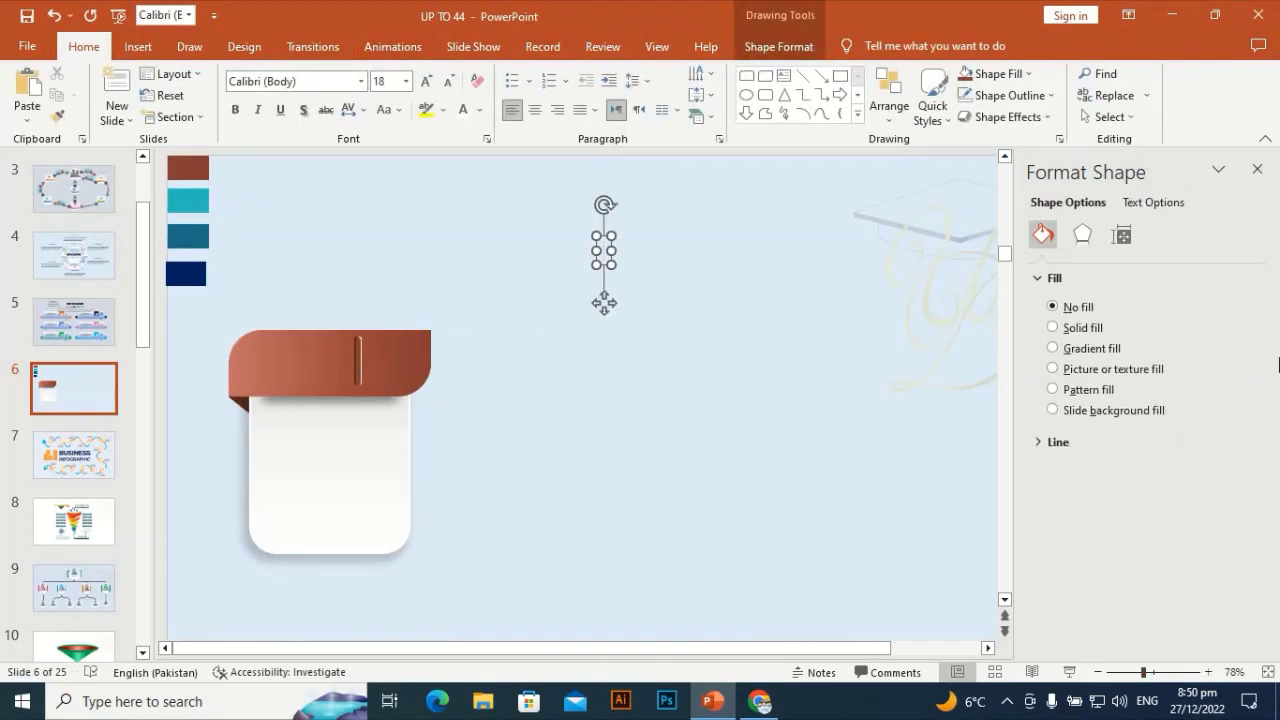
type("20%")
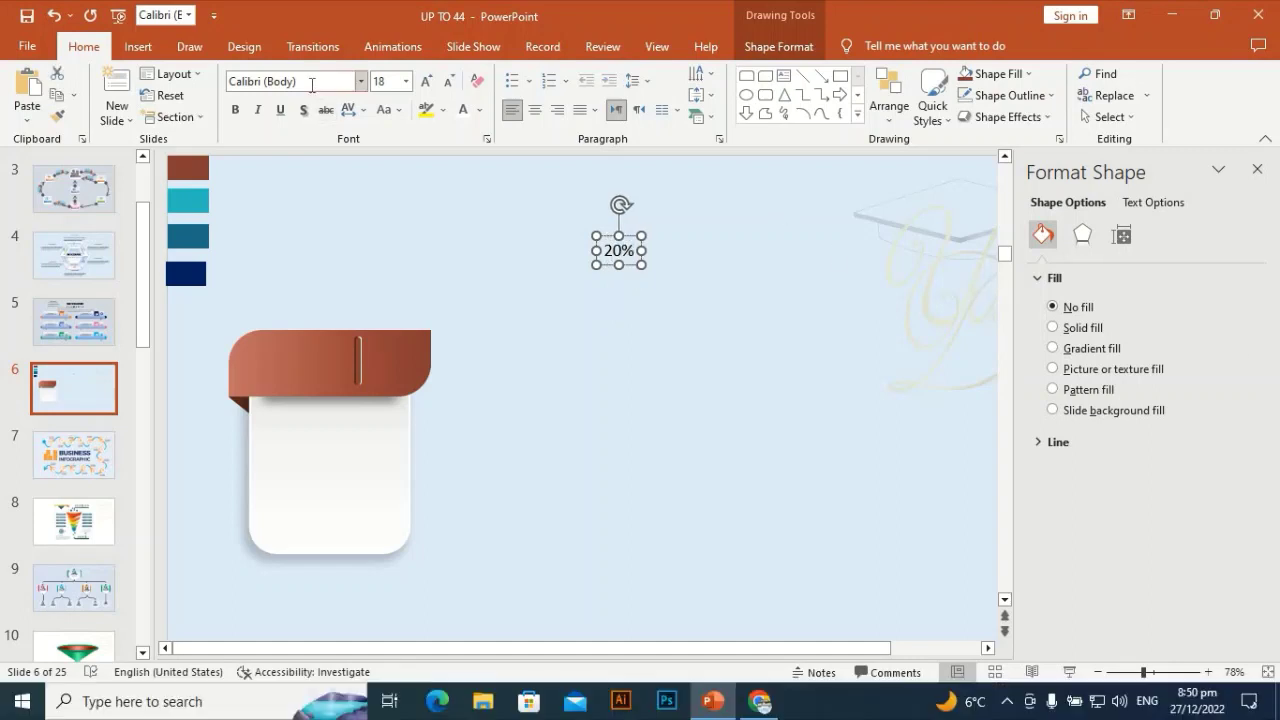
key("ctrl+shift+f")
type("Oswald")
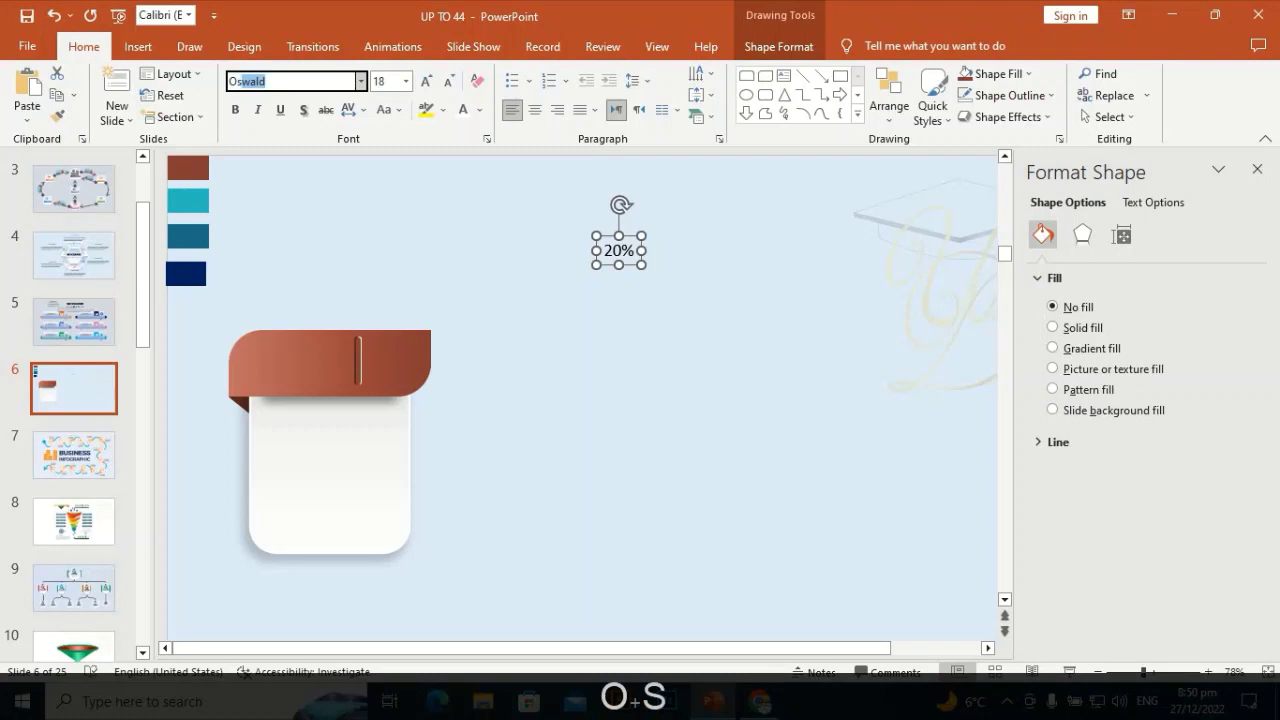
key("Right")
key("Return")
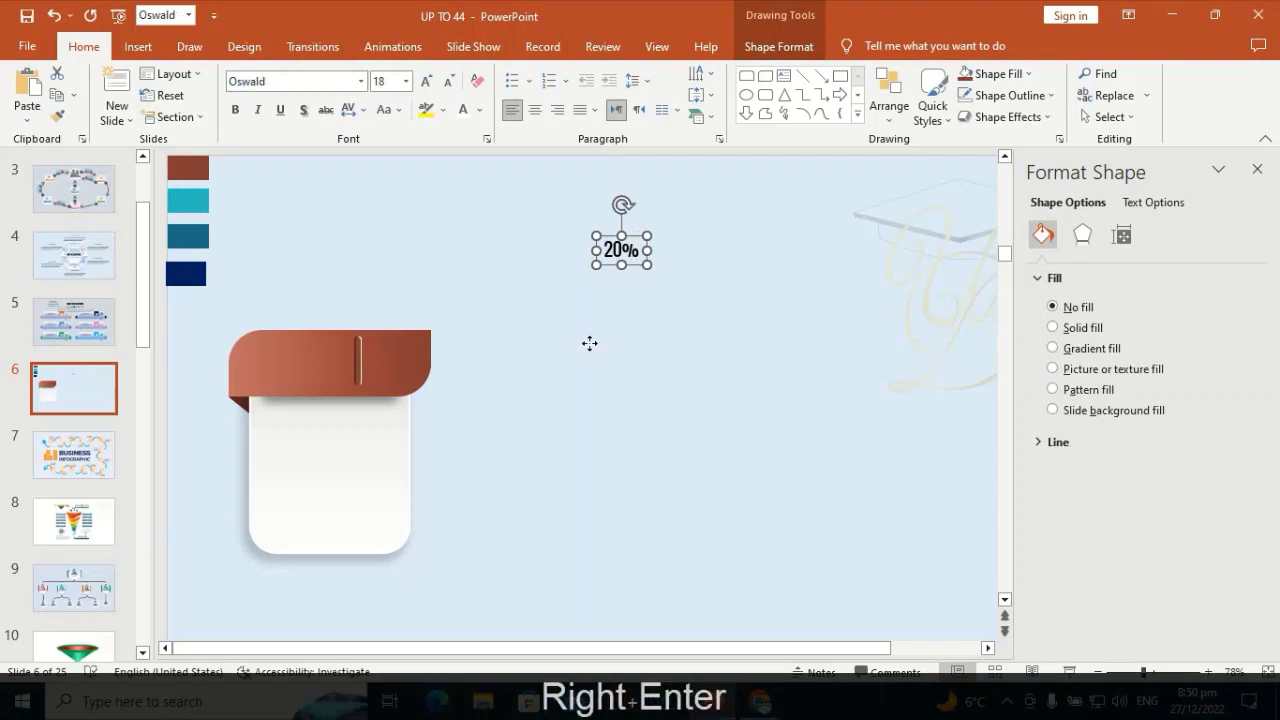
left_click_drag(634, 265, 402, 377)
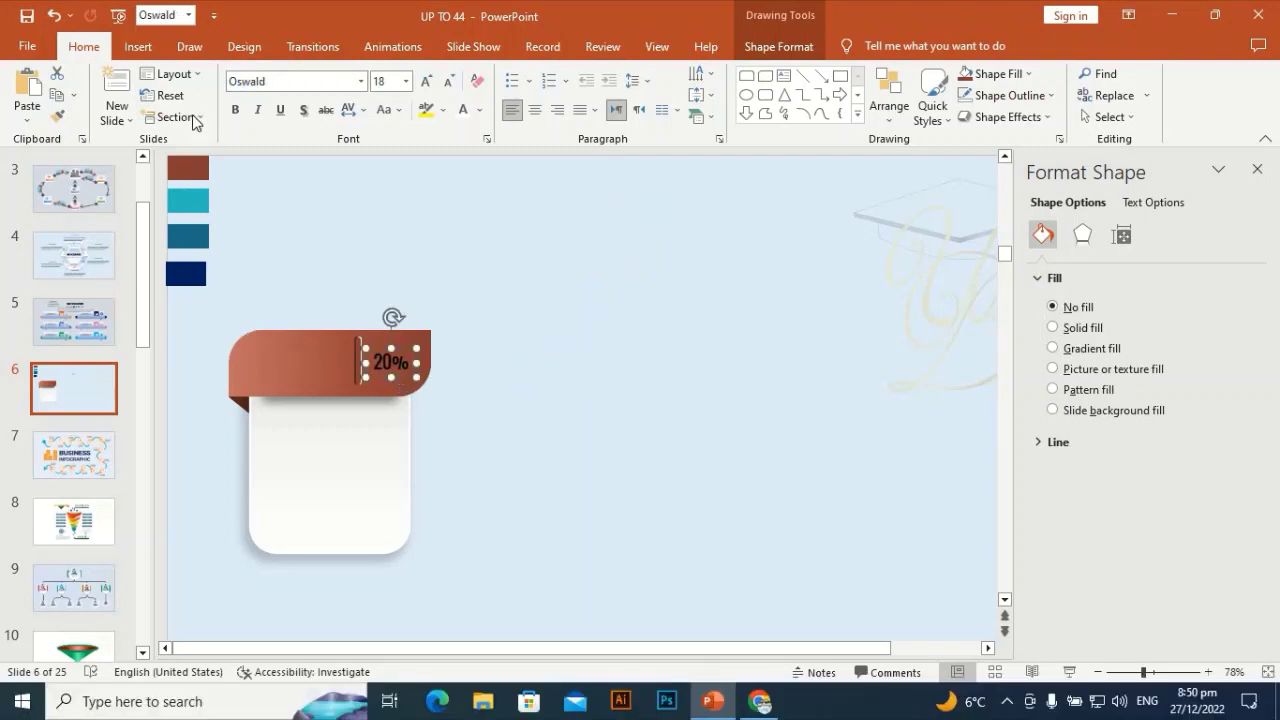
Set the 20% label to 24 pt and white, repositioned beside the slot
left_click(405, 81)
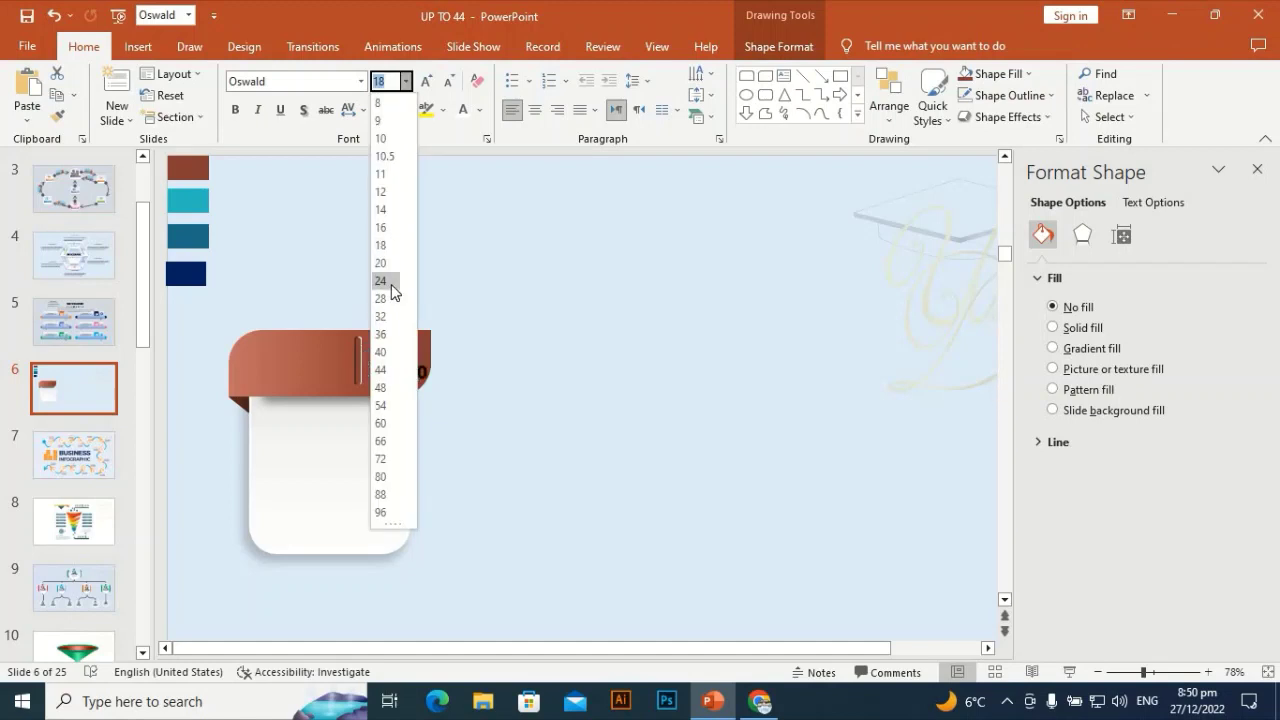
type("24")
key("Return")
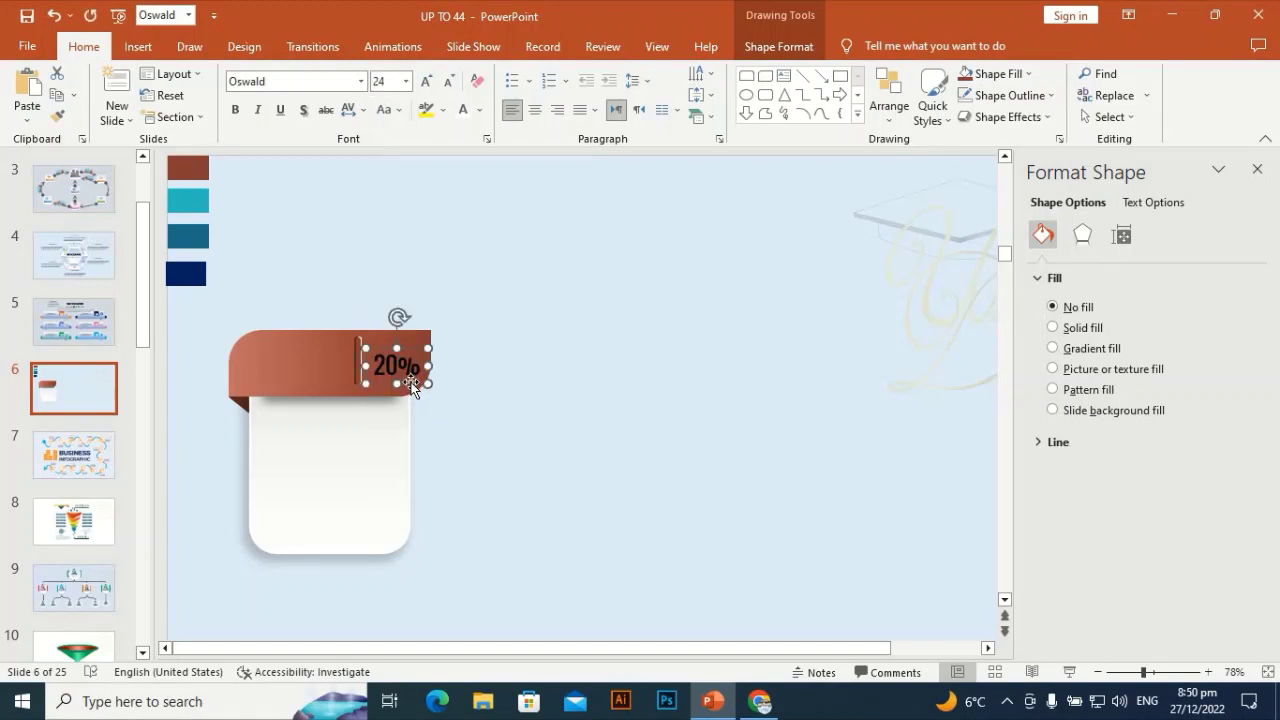
left_click_drag(411, 383, 409, 375)
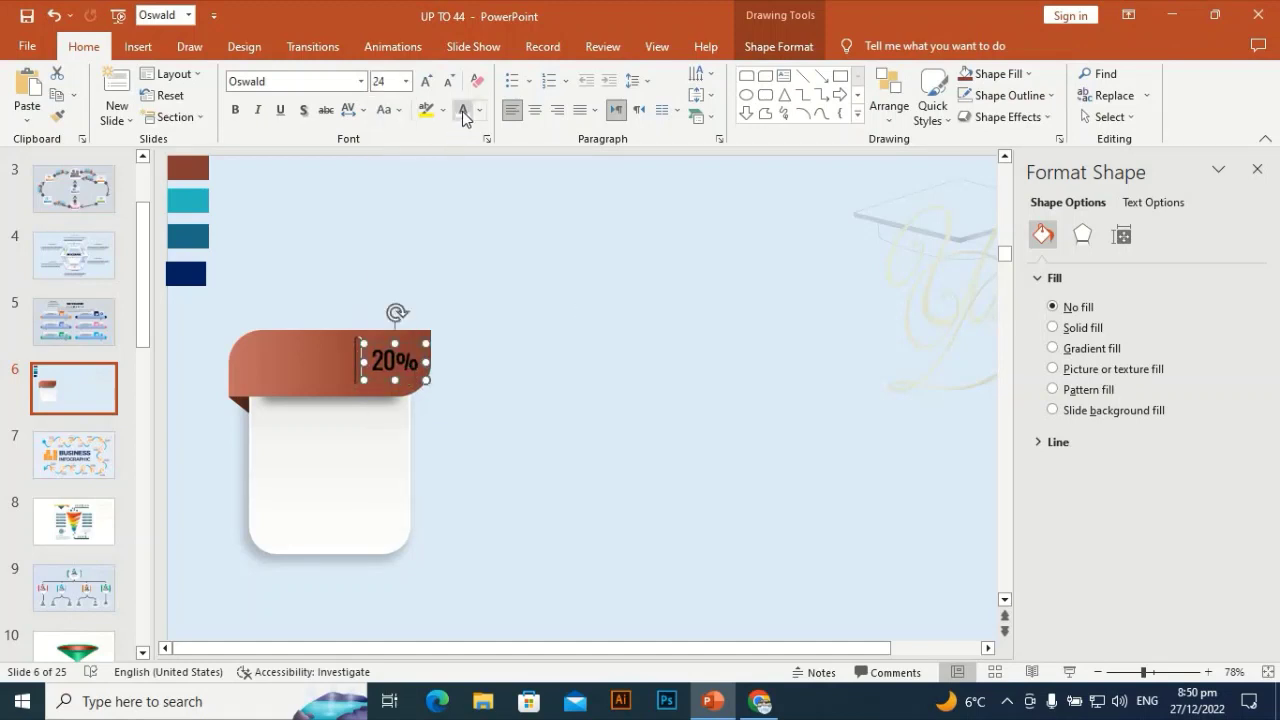
left_click(462, 111)
left_click(423, 231)
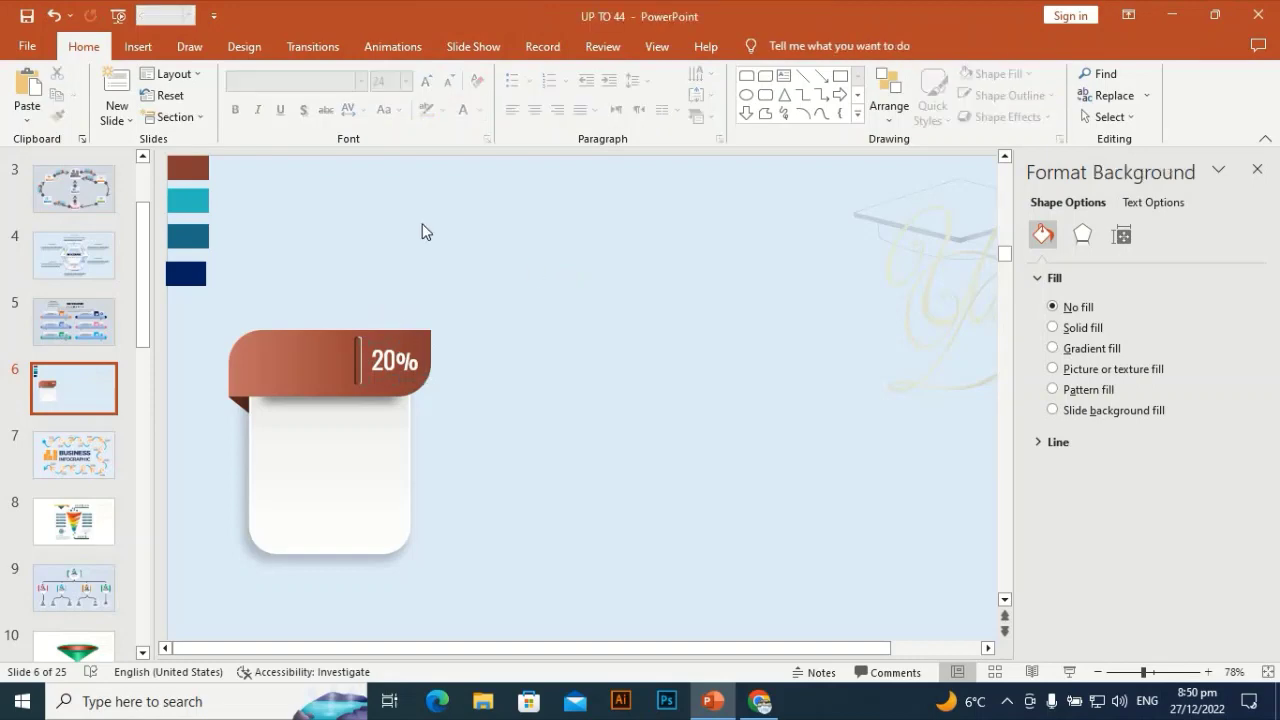
left_click(87, 303)
Copy slide 5's INFOGRAPHIC title, detail text and Lorem ipsum boxes and paste them onto slide 6
left_click(604, 221)
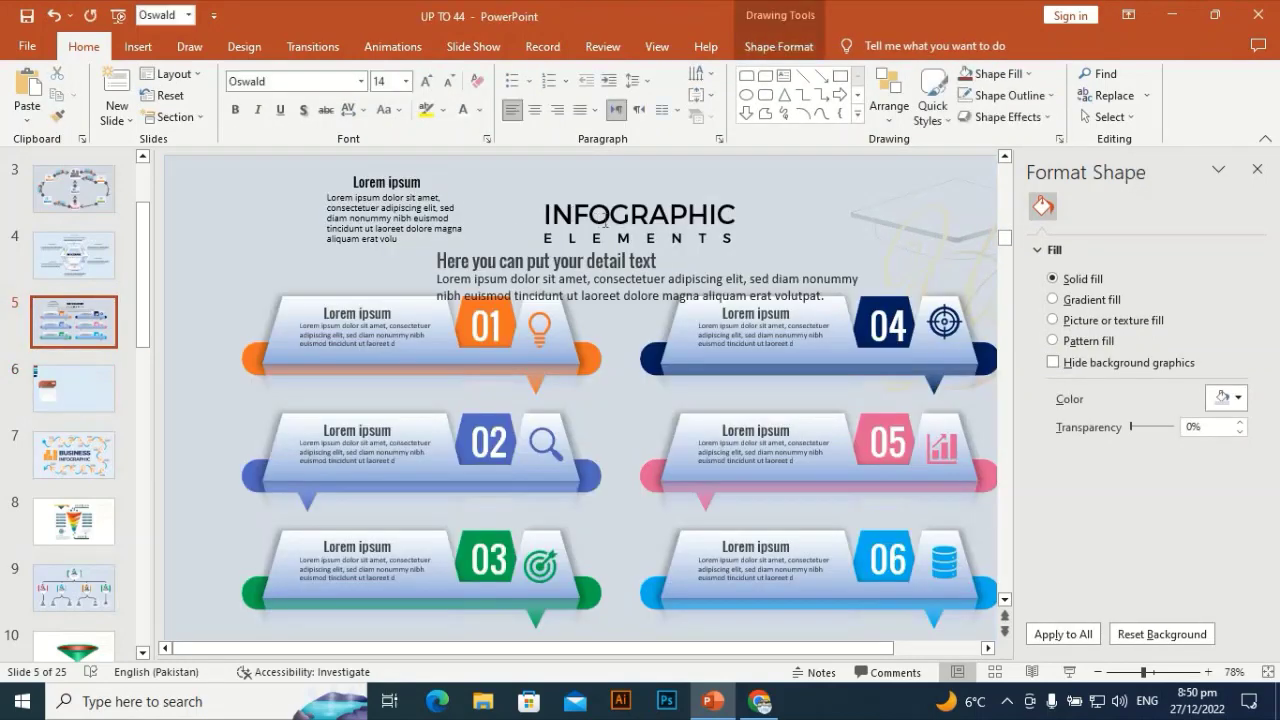
left_click(622, 200, "shift")
left_click(823, 271, "shift")
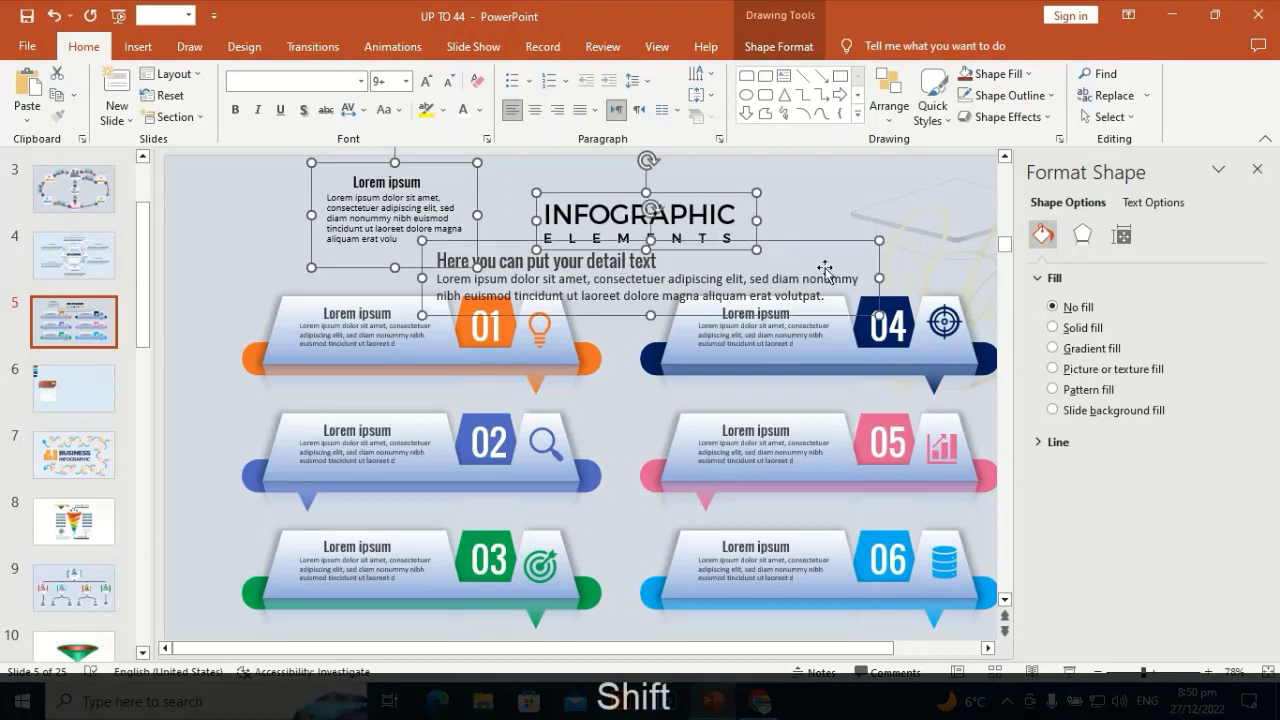
key("ctrl+shift+c")
left_click(104, 400)
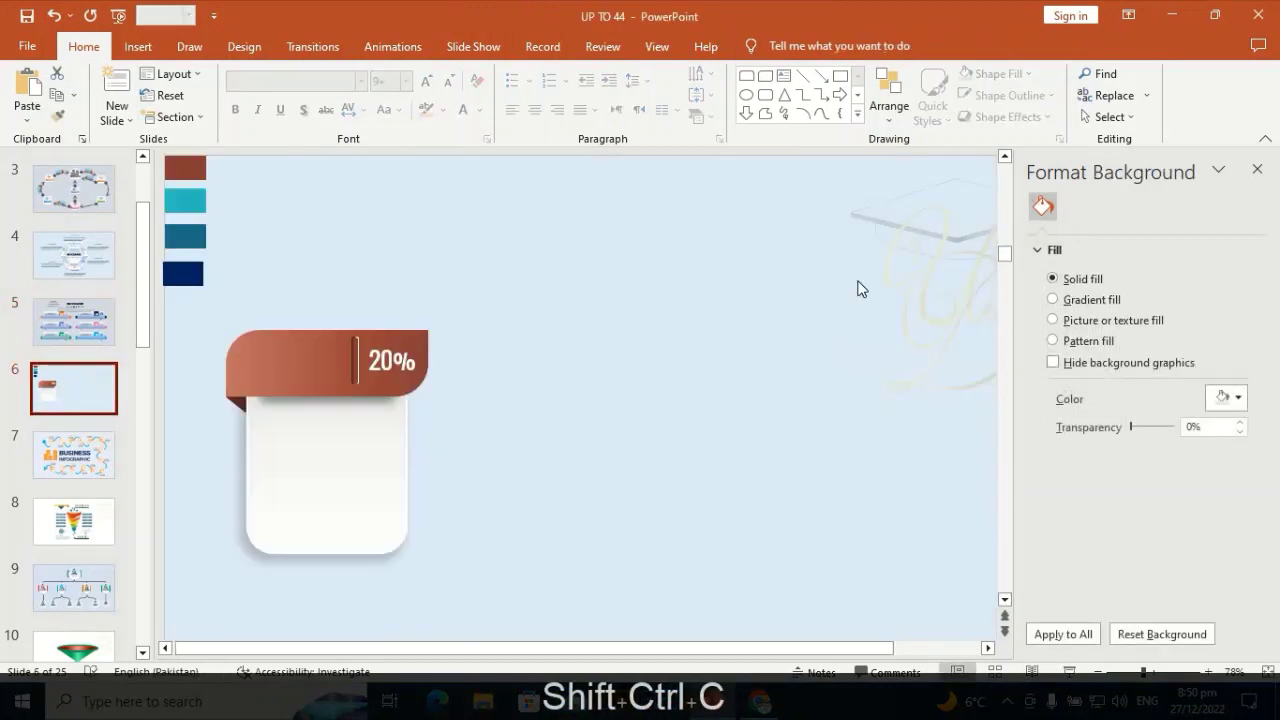
key("ctrl+v")
Move the pasted Lorem ipsum block onto the white card
left_click(689, 368)
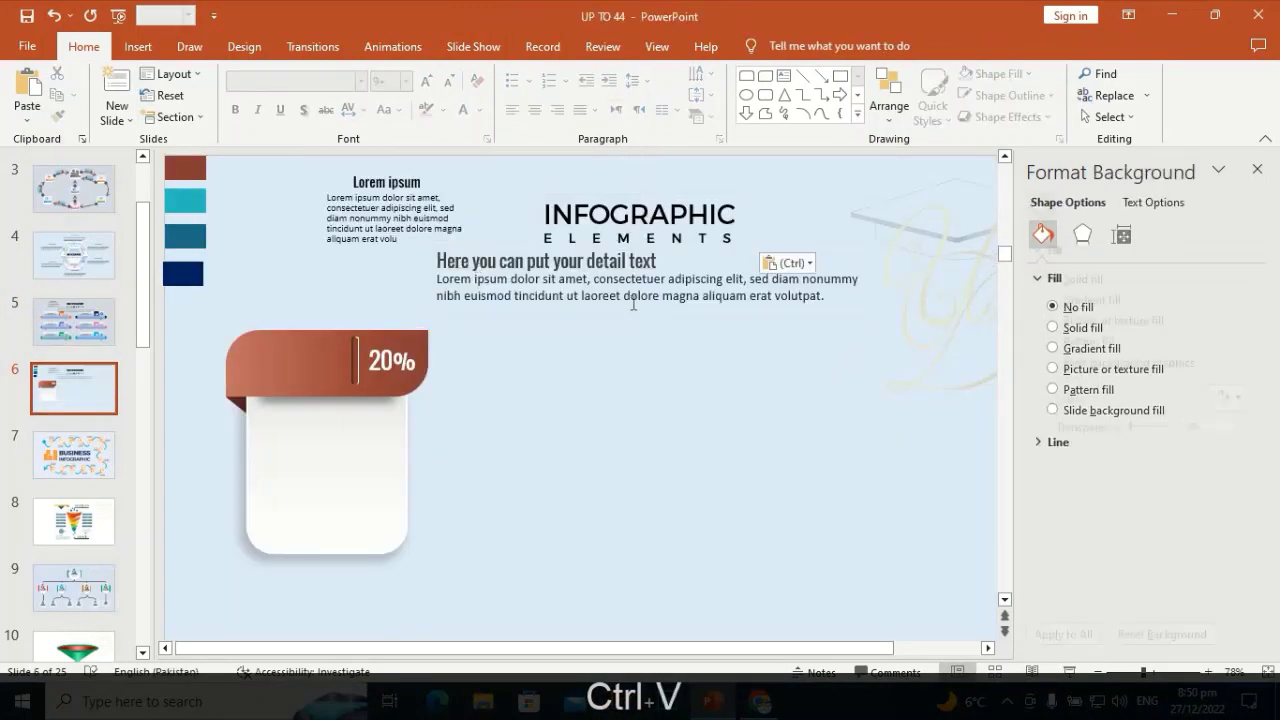
left_click(411, 208)
left_click_drag(365, 160, 301, 448)
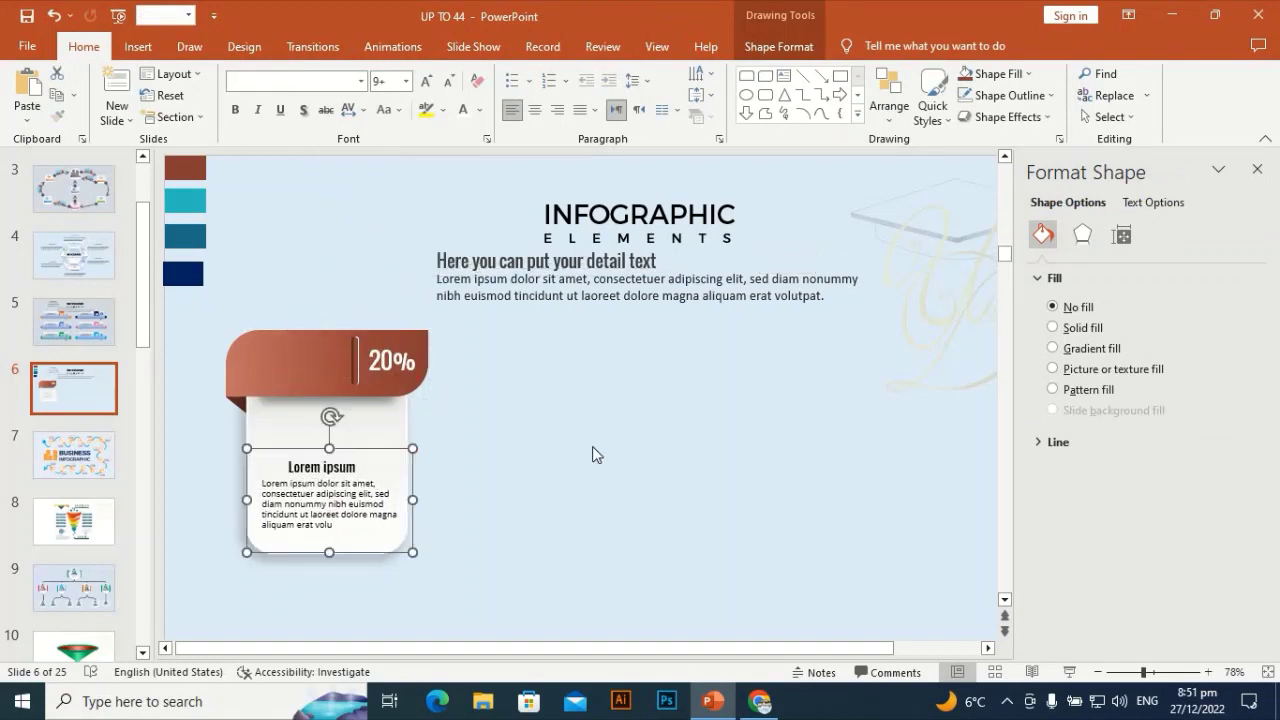
Lower the text block slightly on the card and color its Lorem ipsum heading Dark Red
key("Down")
key("Down")
key("Down")
key("Down")
key("Down")
key("Down")
key("Down")
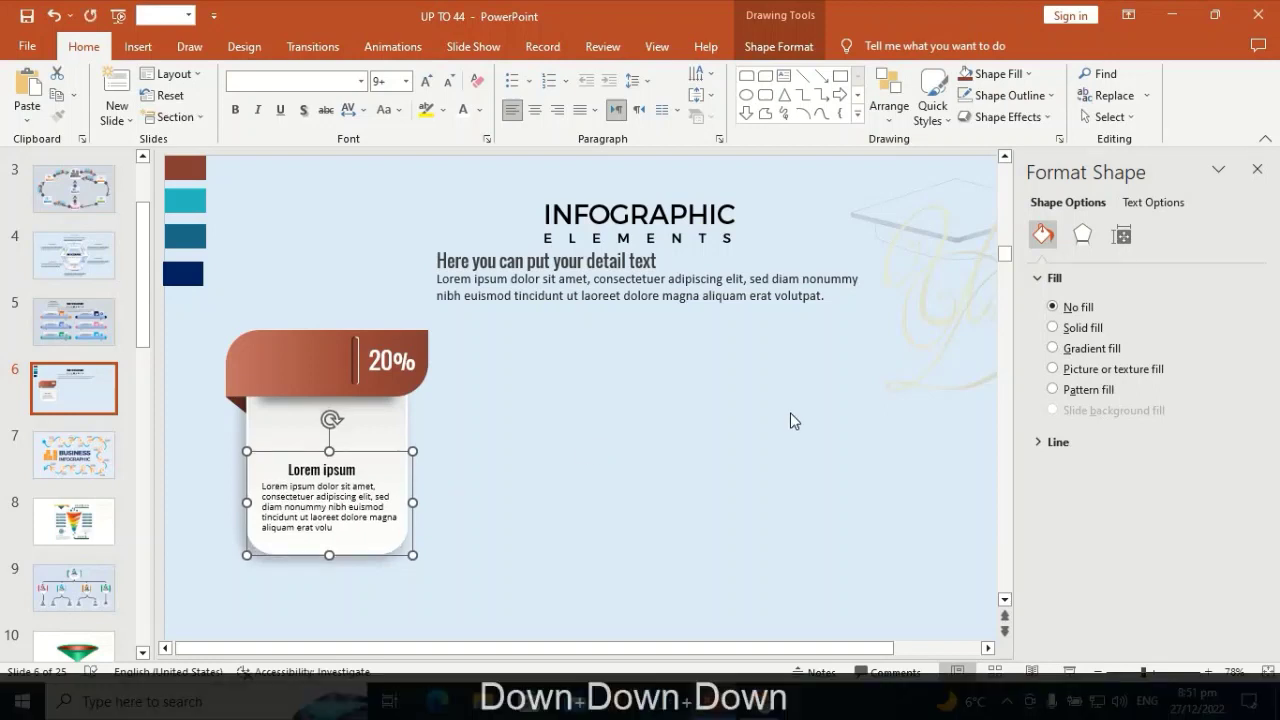
left_click(669, 417)
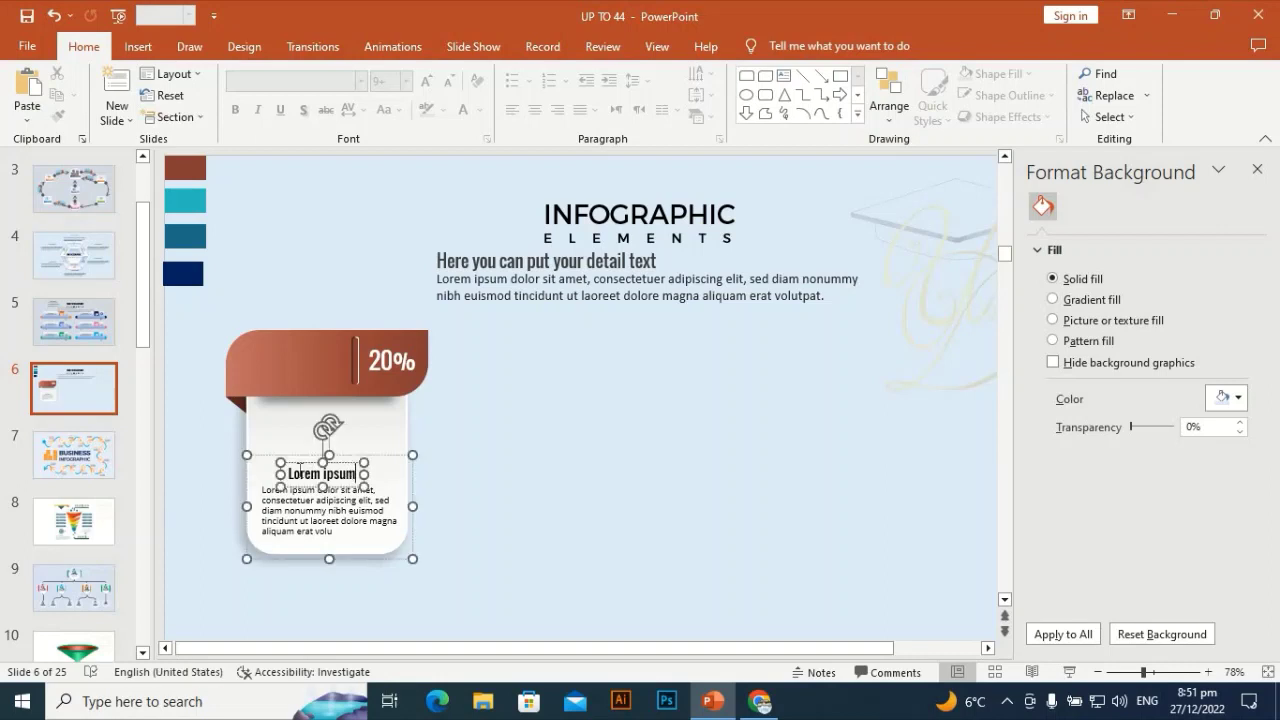
left_click_drag(357, 472, 288, 473)
left_click(481, 110)
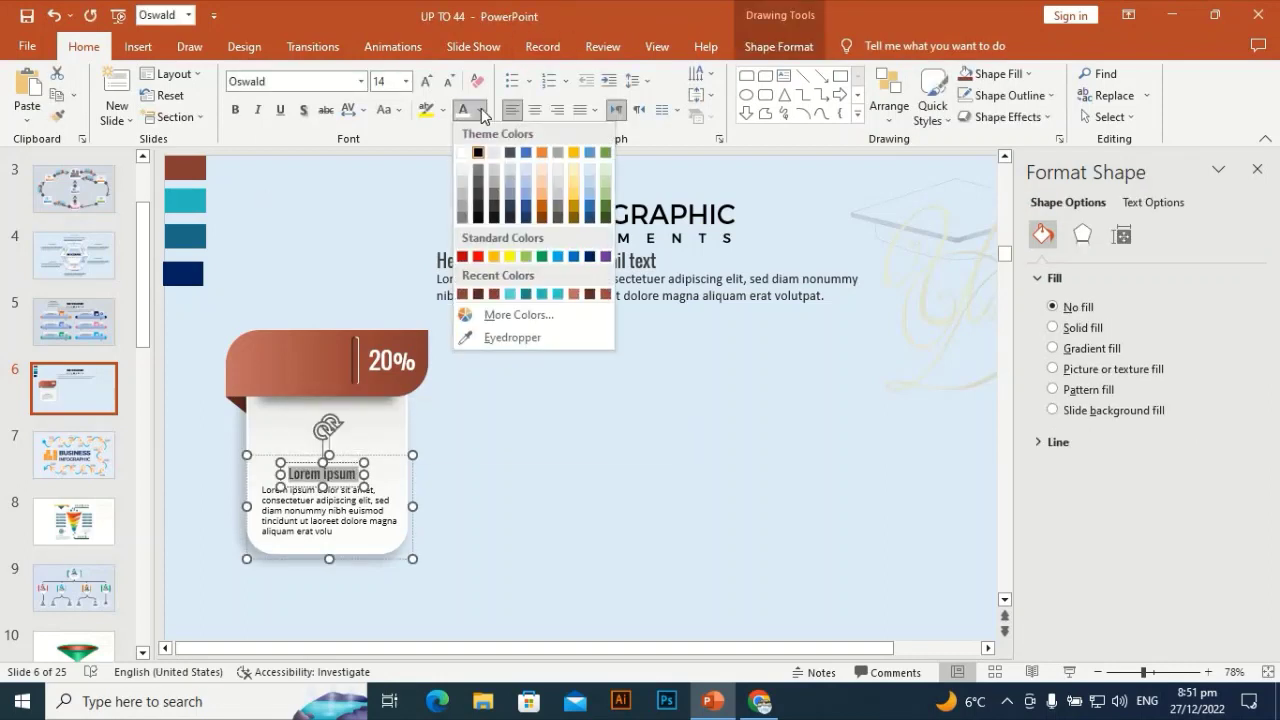
left_click(474, 298)
left_click(515, 503)
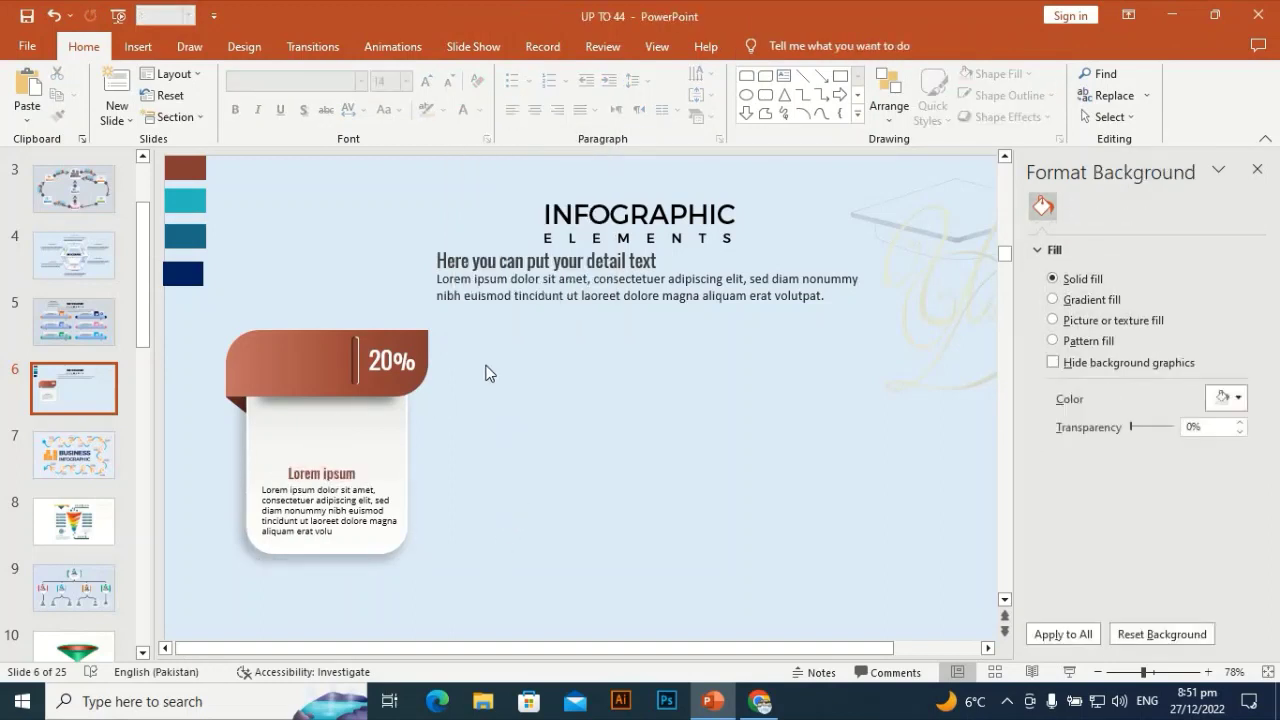
Select the card's whole text block group
left_click(333, 468)
left_click(296, 461)
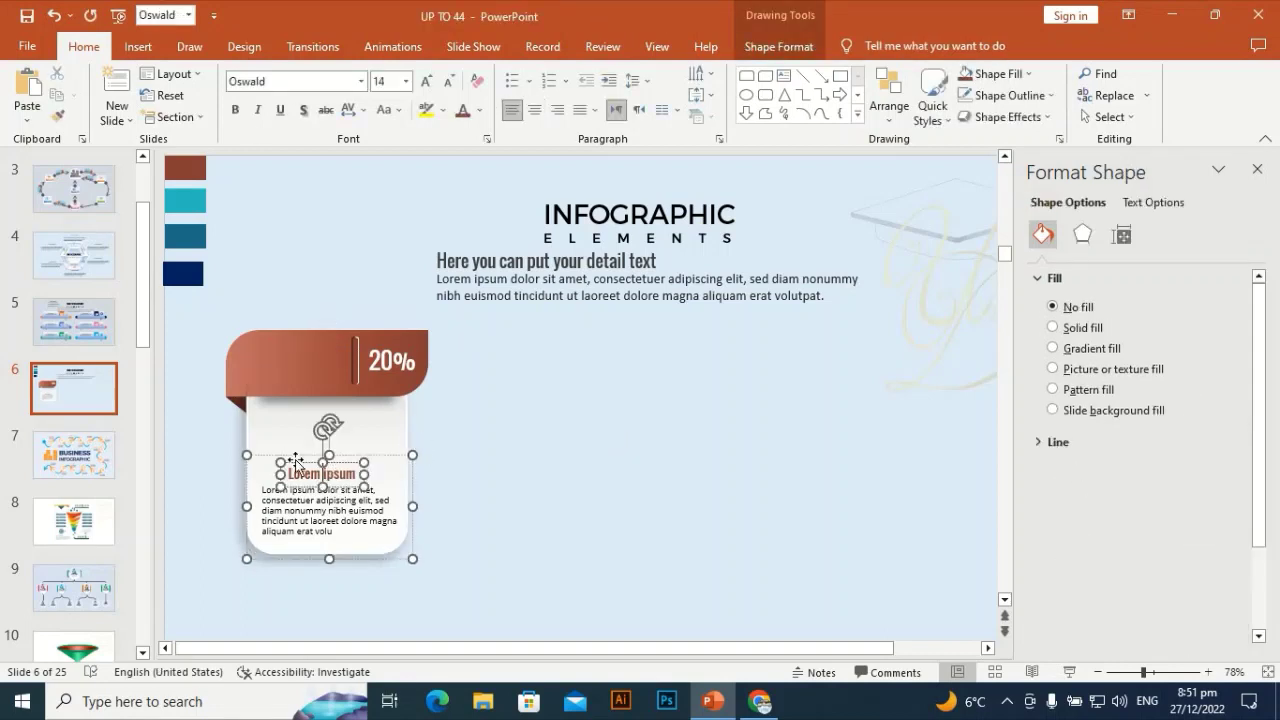
key("Escape")
Duplicate the card's text block, move the copy to empty space and ungroup it
key("ctrl+d")
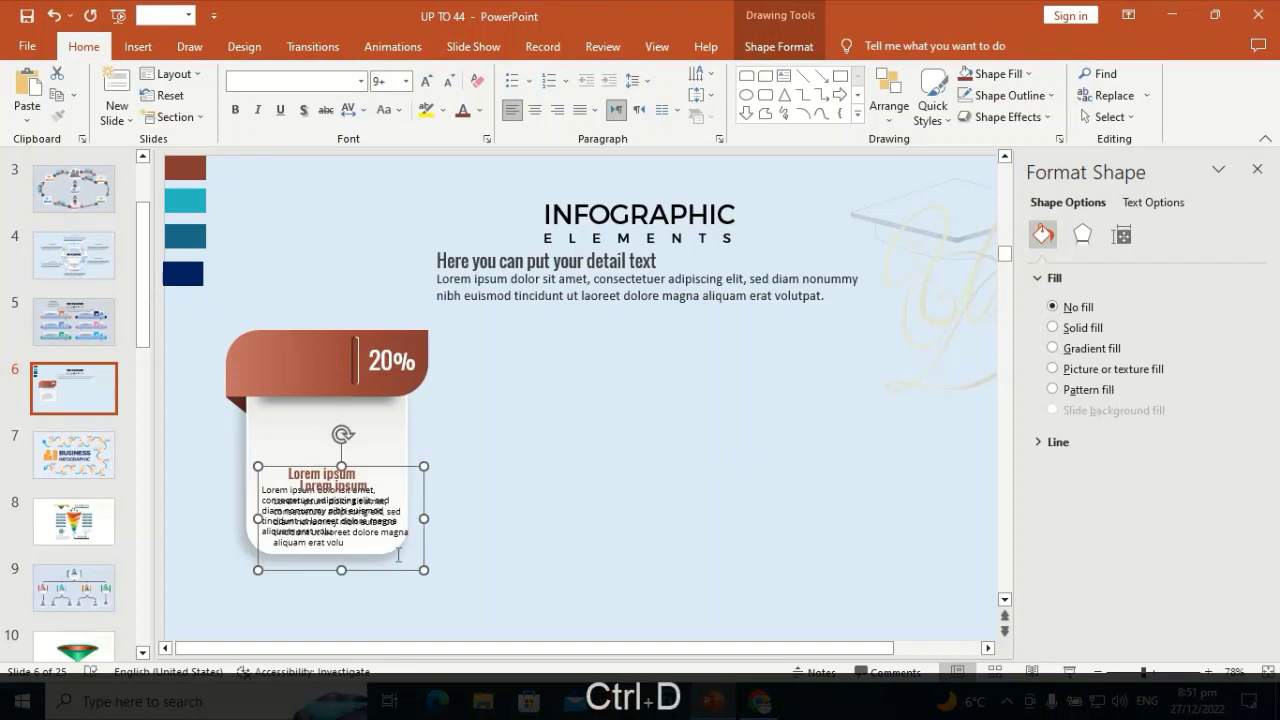
left_click_drag(388, 570, 659, 475)
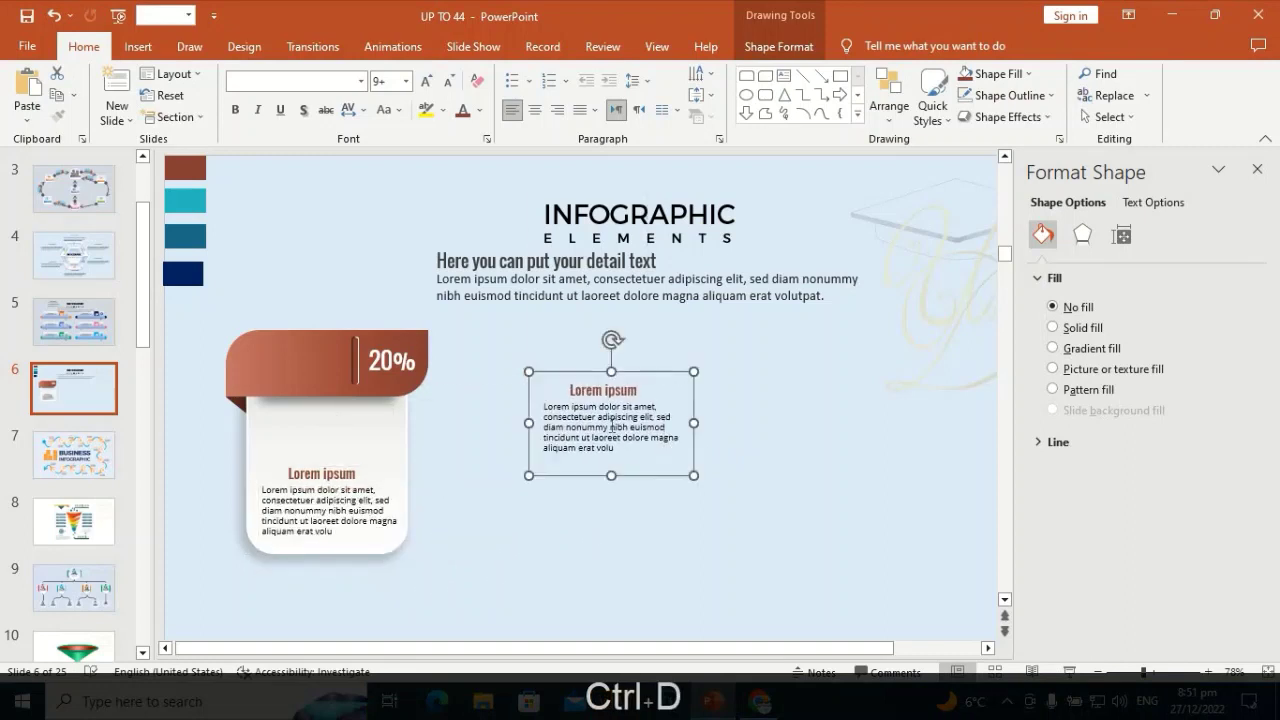
right_click(593, 375)
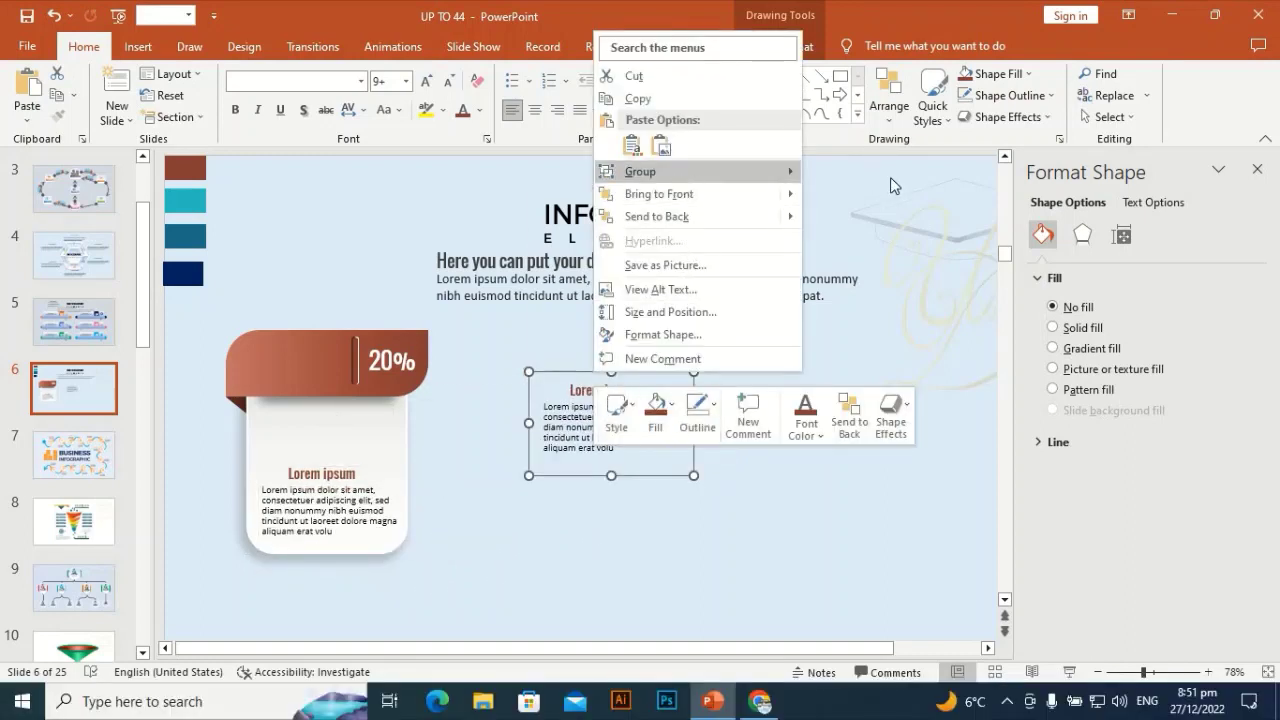
mouse_move(690, 172)
left_click(879, 229)
Place the copied Lorem ipsum heading on the brown cap beside 20%, in white 20 pt
left_click(783, 540)
left_click(606, 386)
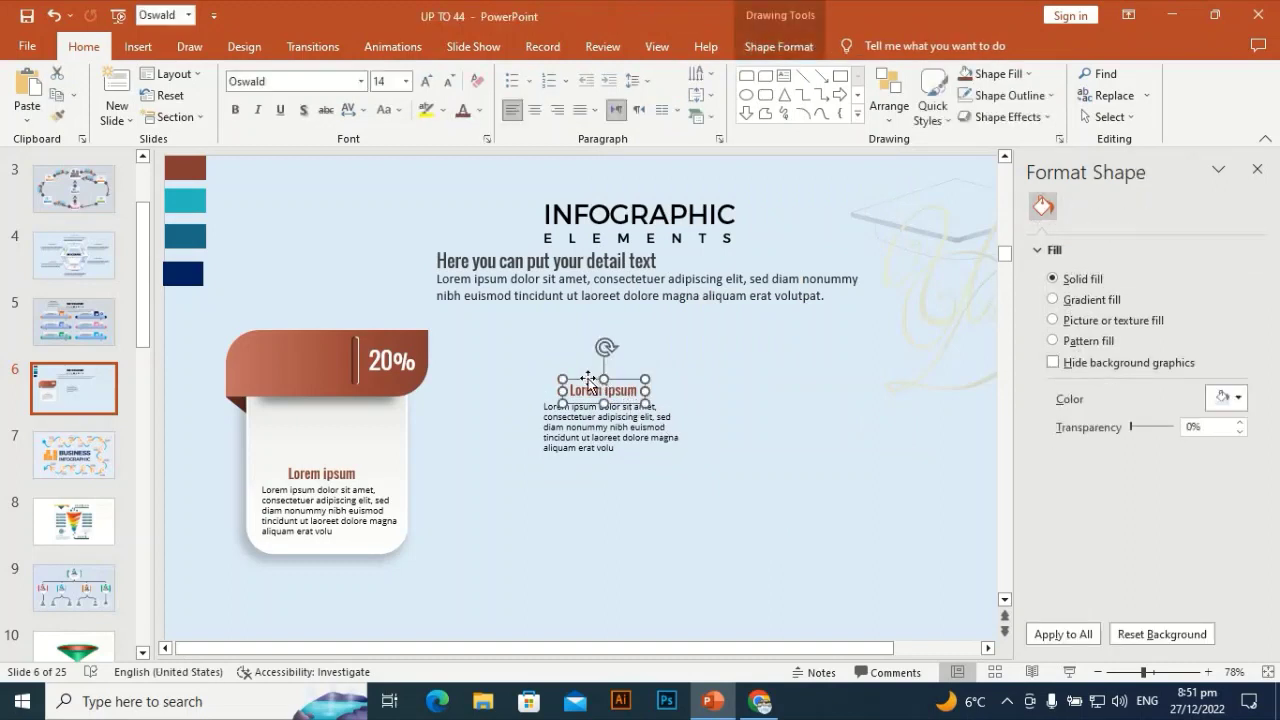
left_click_drag(606, 386, 287, 348)
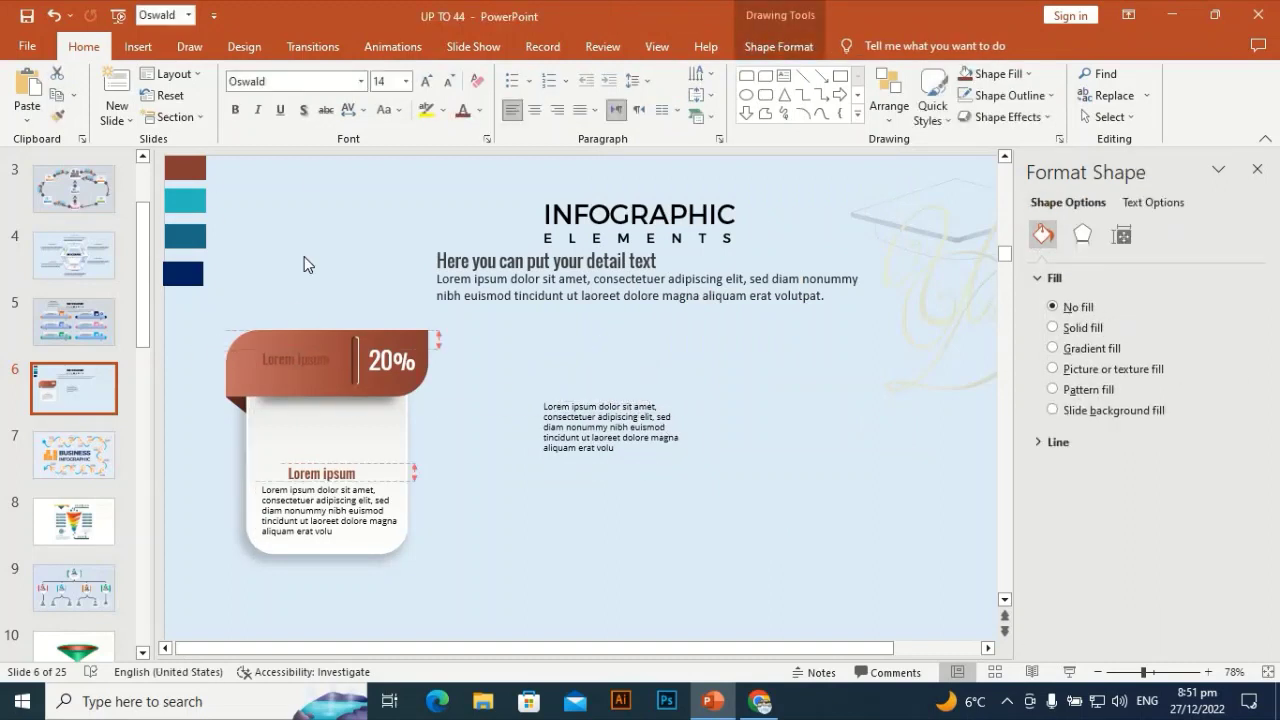
left_click(405, 81)
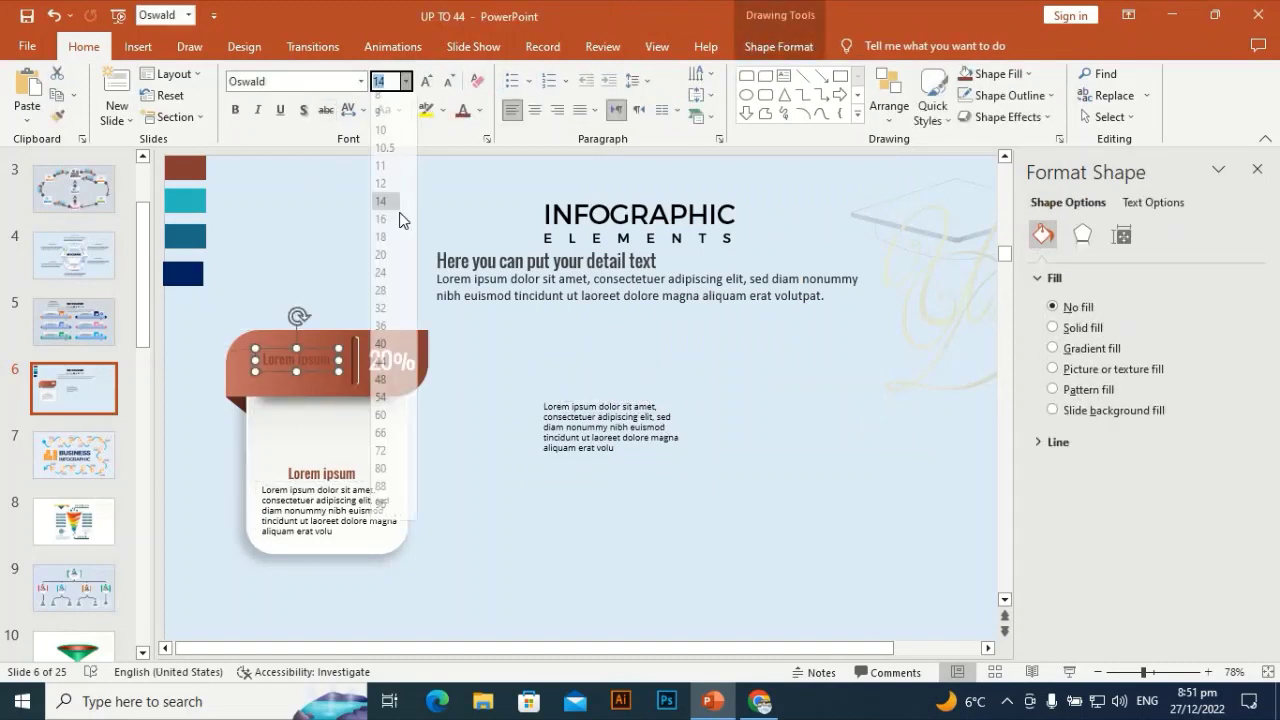
left_click(390, 266)
left_click_drag(291, 350, 278, 345)
left_click(481, 110)
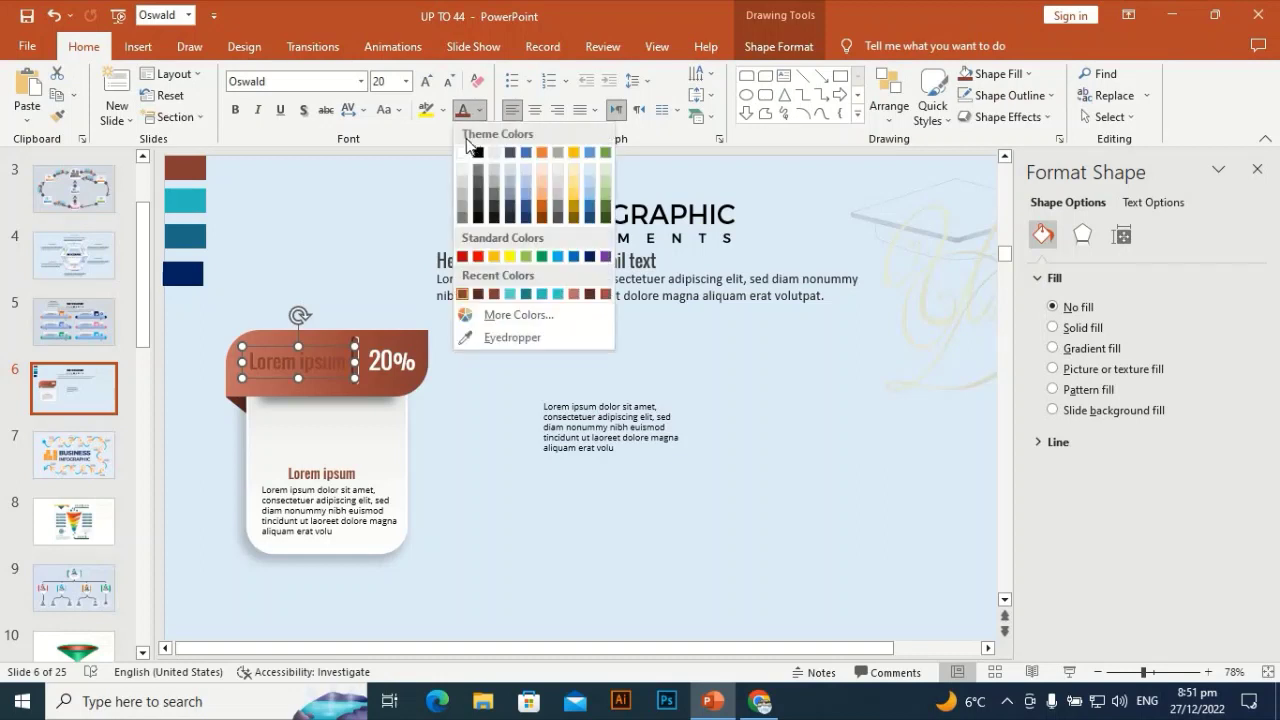
left_click(465, 155)
left_click(623, 471)
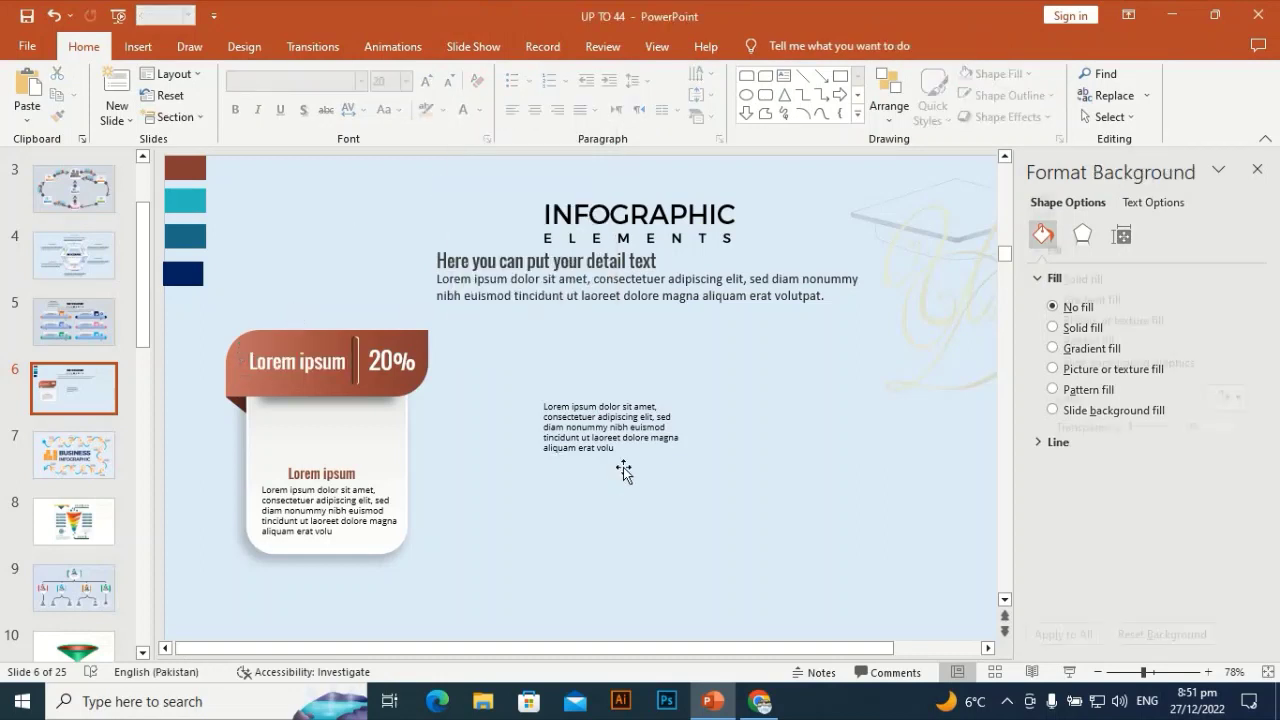
Delete the leftover copied body text
left_click(620, 416)
left_click(595, 397)
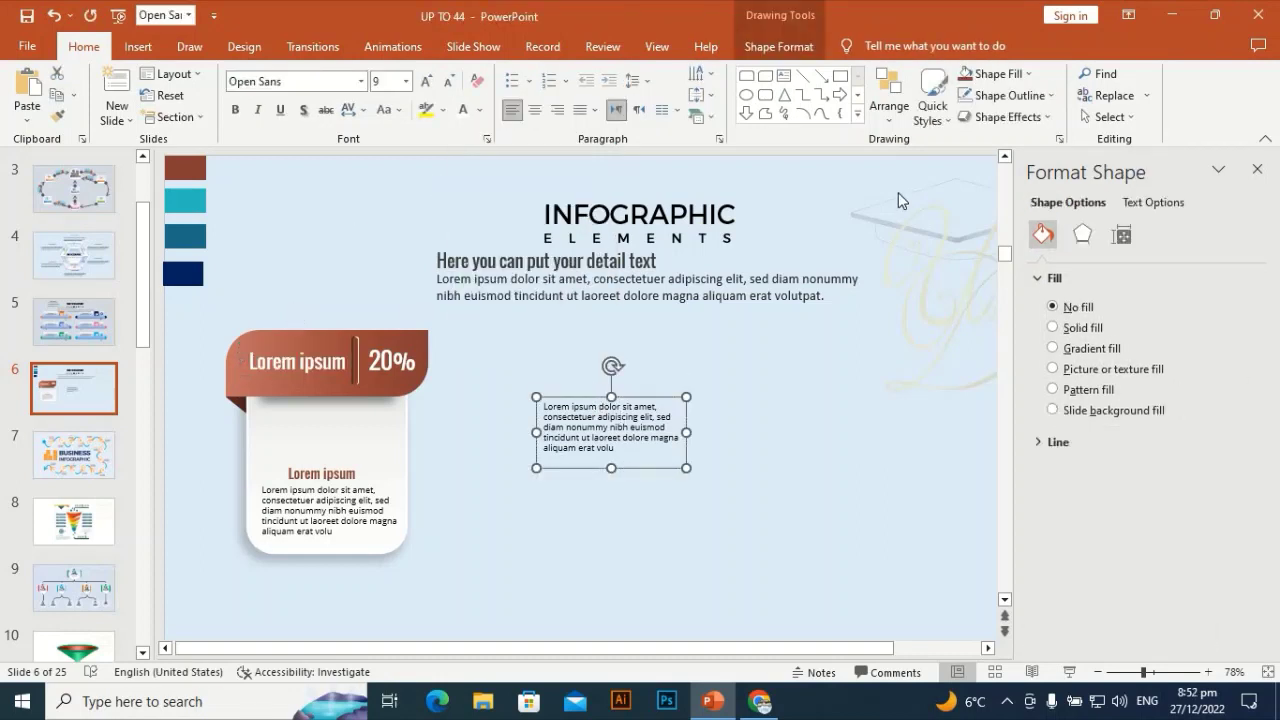
key("Delete")
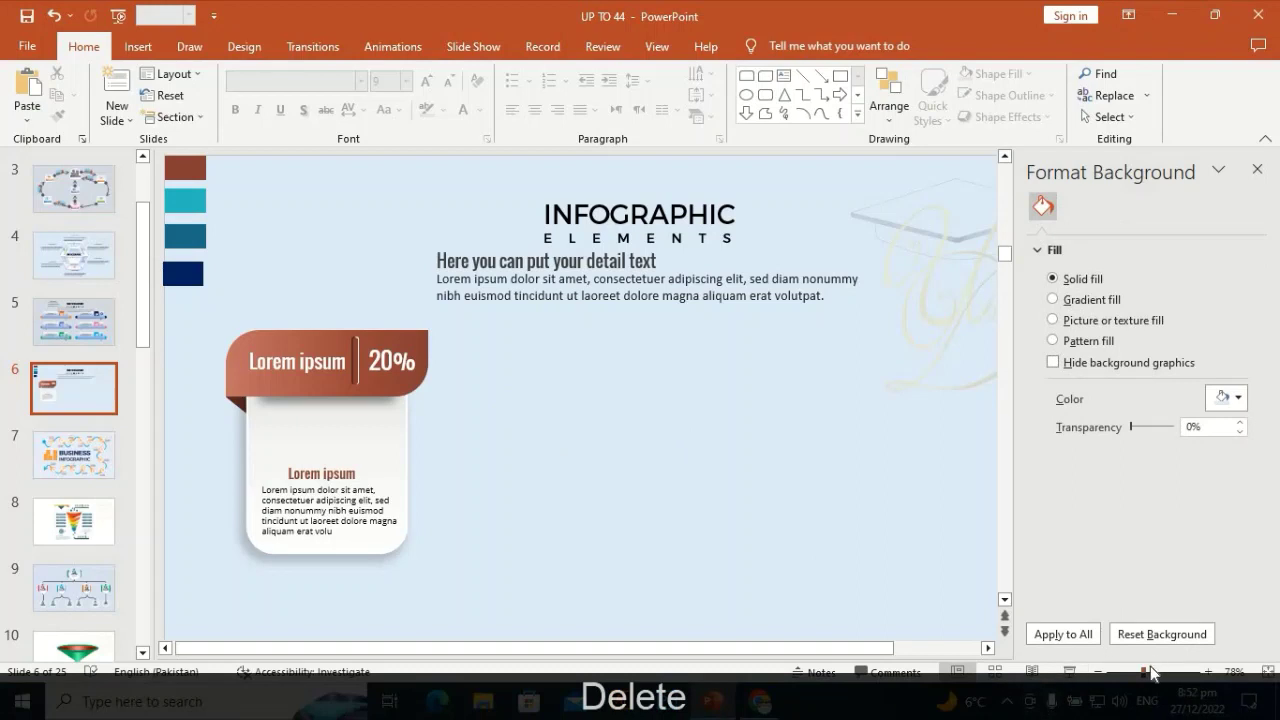
Draw a small rectangle just right of the white card from the Shapes gallery
left_click_drag(1145, 672, 1125, 672)
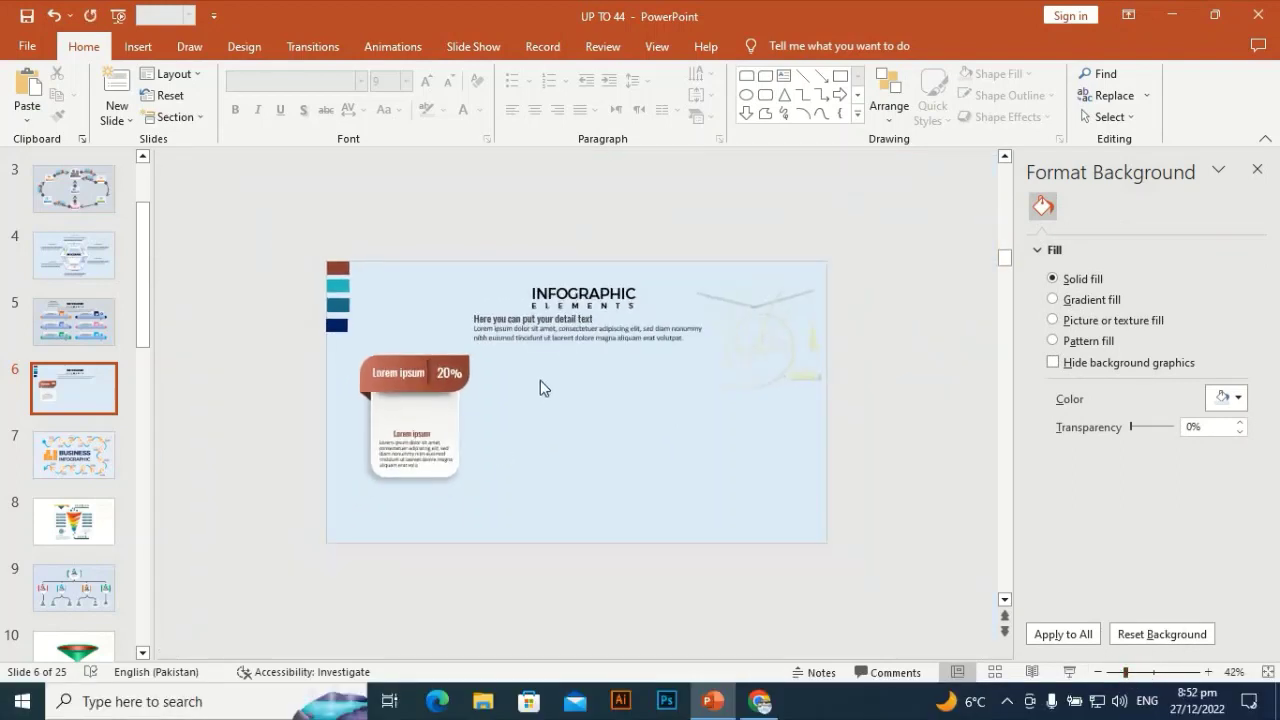
left_click_drag(491, 509, 401, 323)
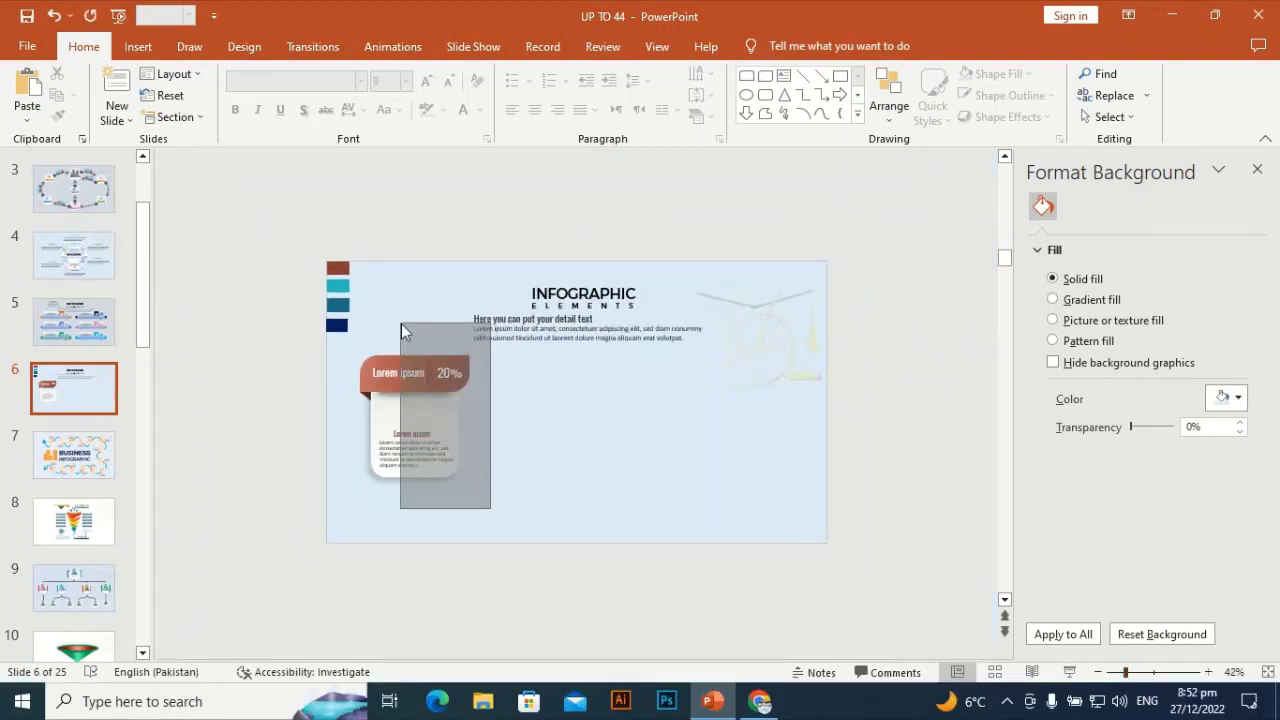
left_click(140, 47)
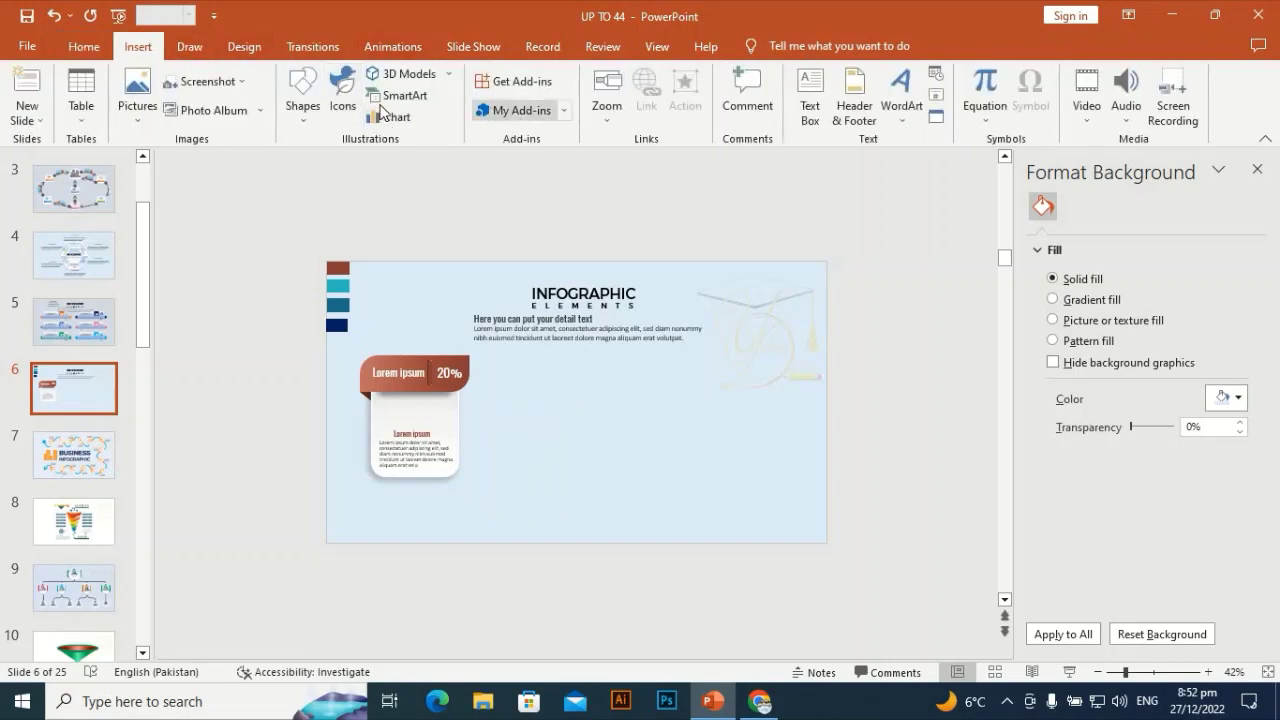
left_click(302, 95)
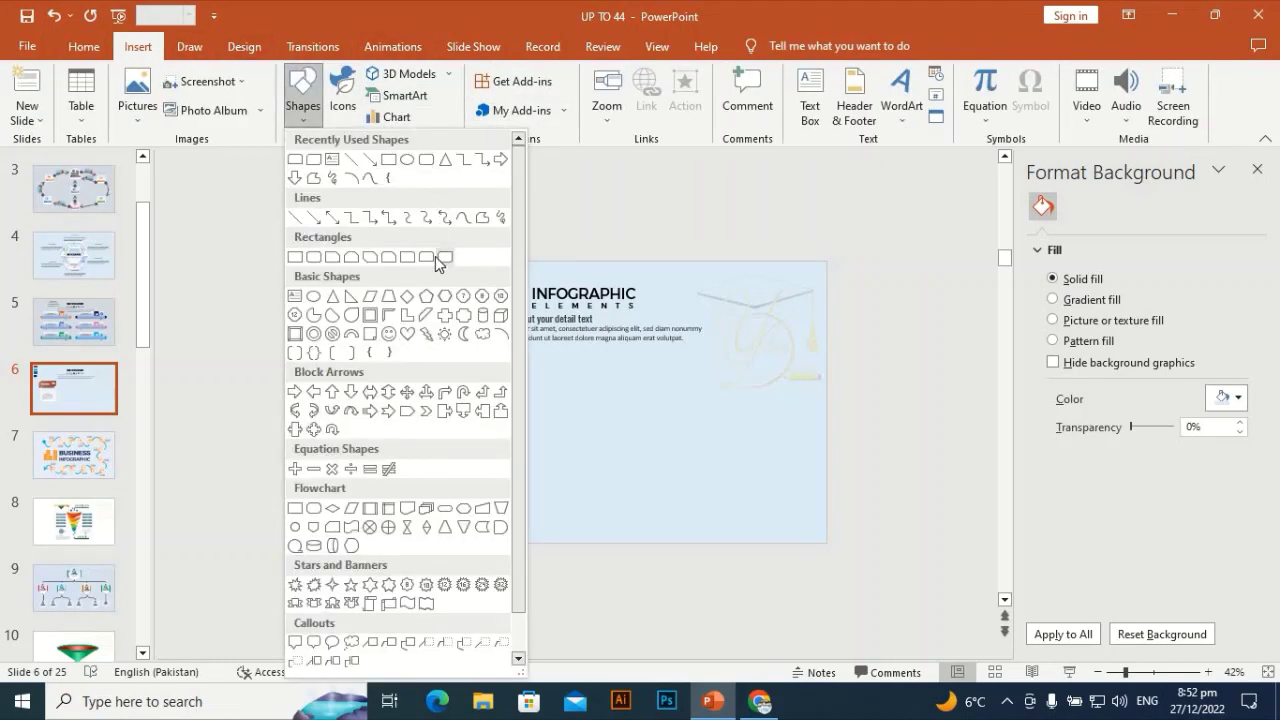
left_click(483, 314)
left_click_drag(490, 393, 505, 421)
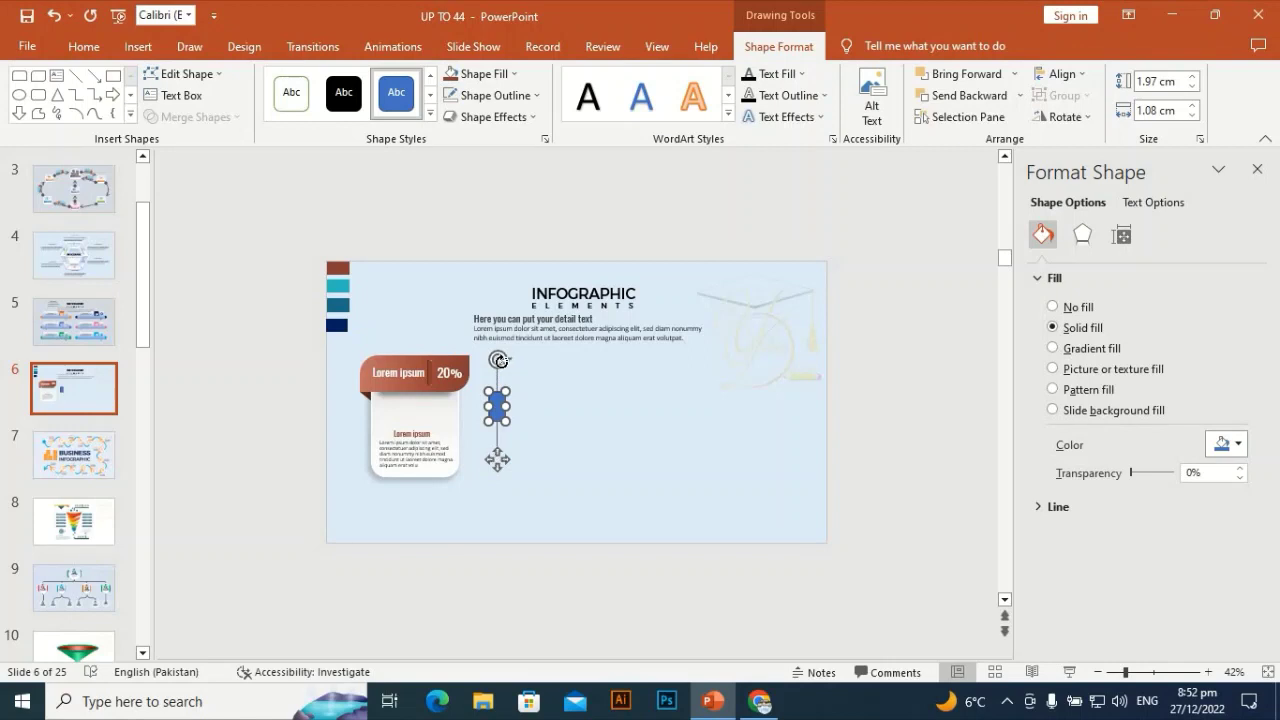
Rotate the blue 1.97 × 1.08 cm shape so it lies horizontally
left_click_drag(498, 360, 462, 398)
left_click(463, 403, "shift")
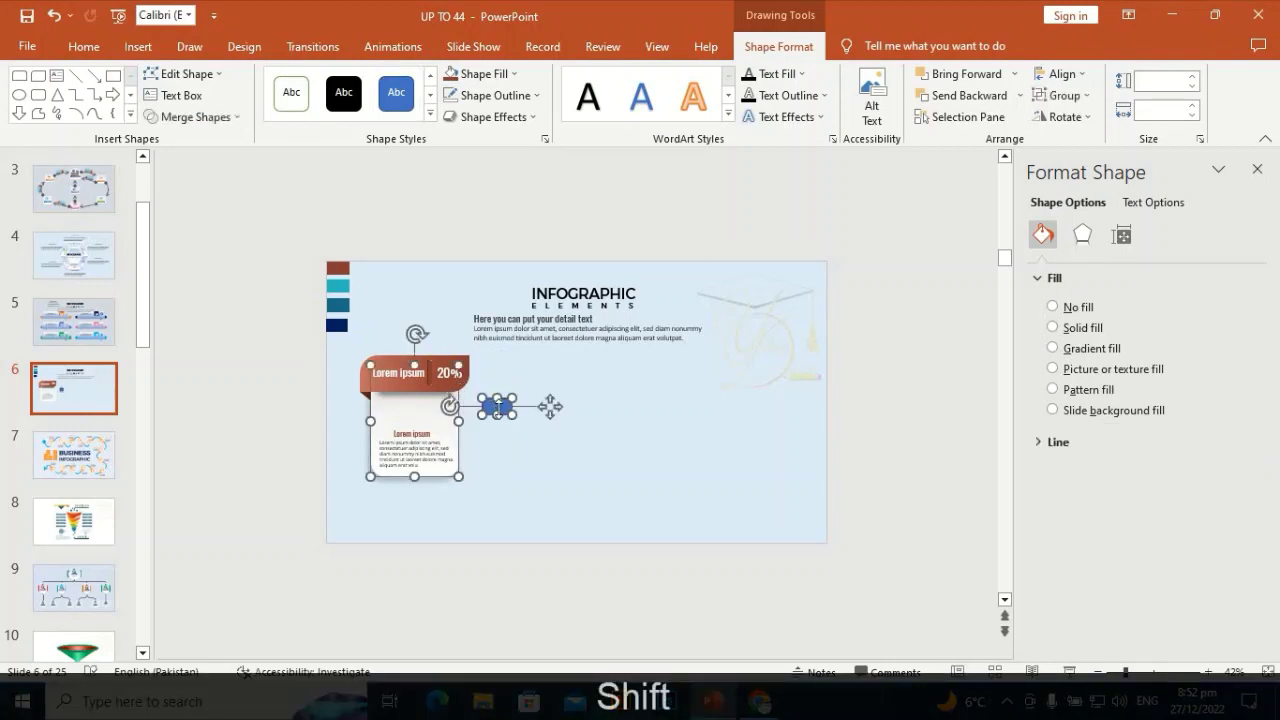
key("Escape")
left_click(497, 405)
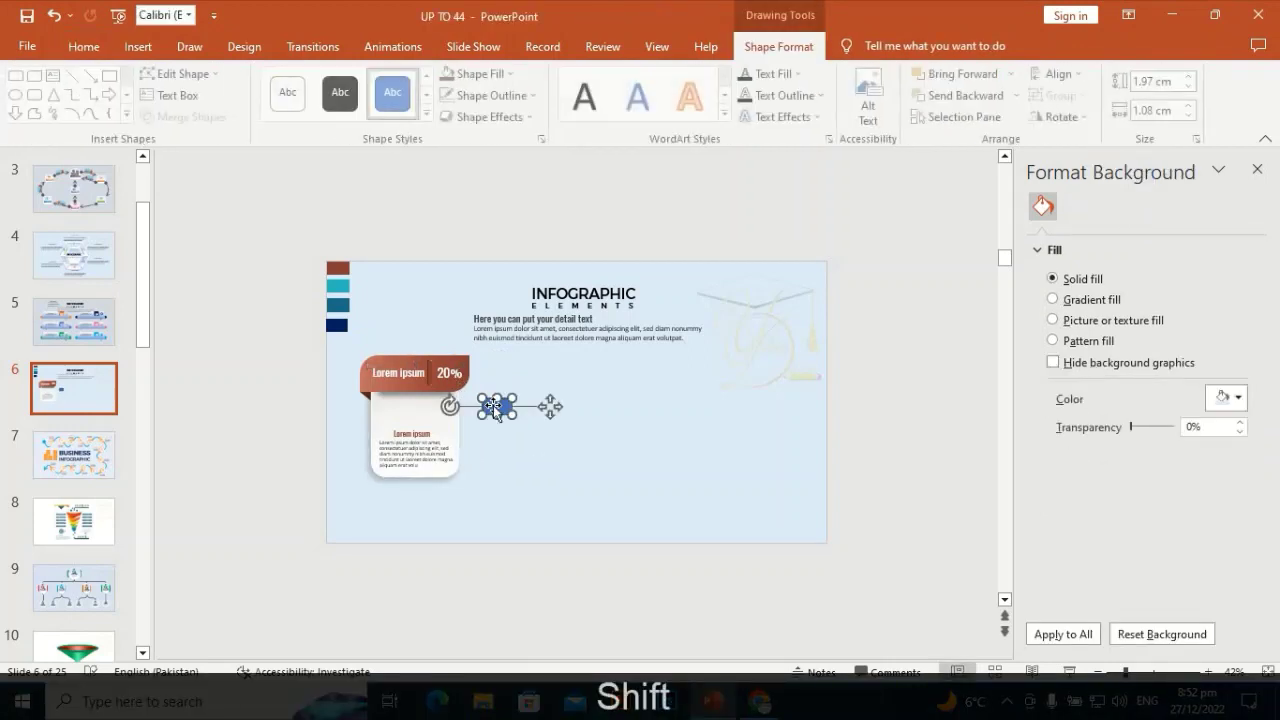
Copy the formatting of the card's dark red folded corner
left_click(364, 397)
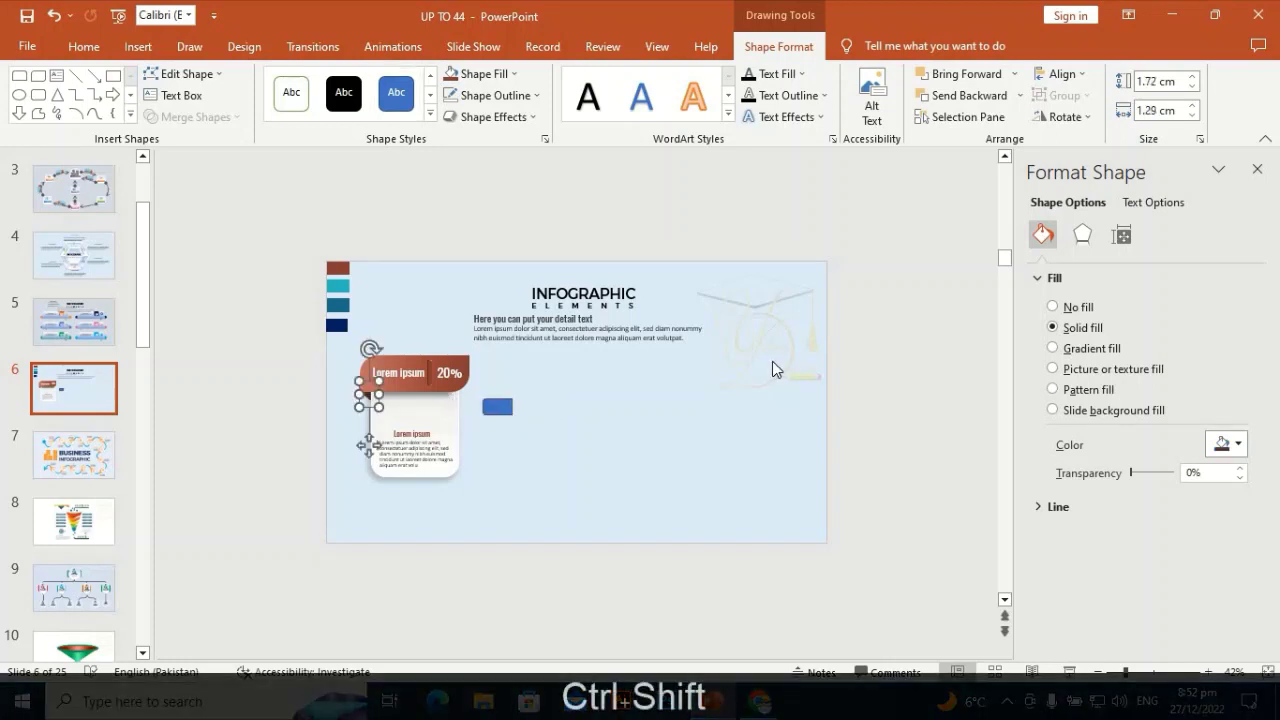
key("ctrl+shift+c")
key("ctrl+shift+v")
Apply the dark red formatting to the blue shape, then duplicate and rotate it as a mirrored half
left_click(497, 406)
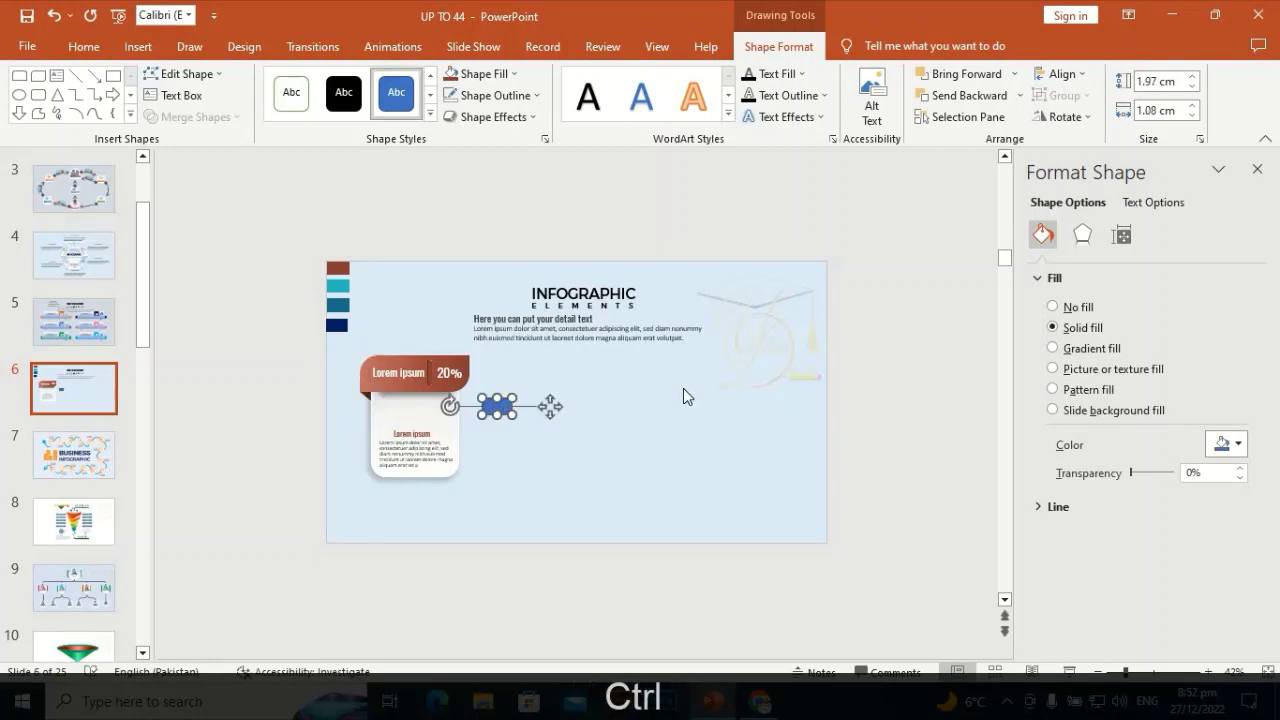
key("ctrl+shift+v")
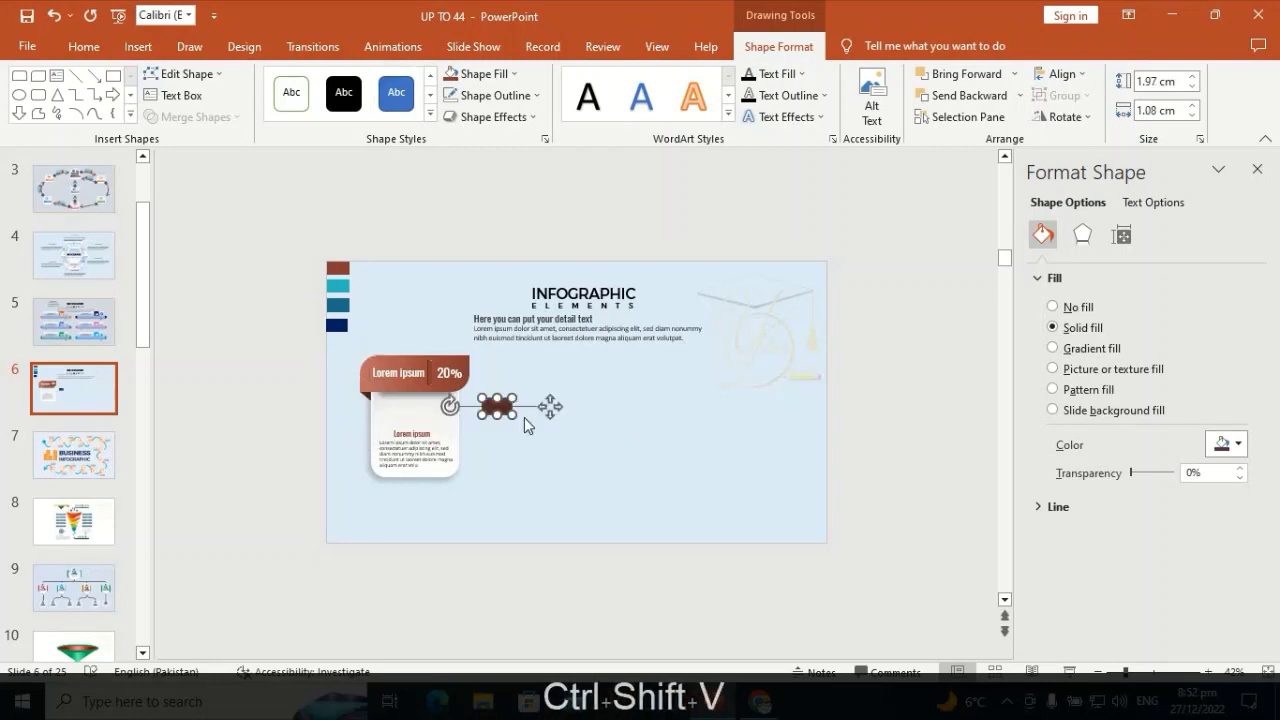
key("ctrl+d")
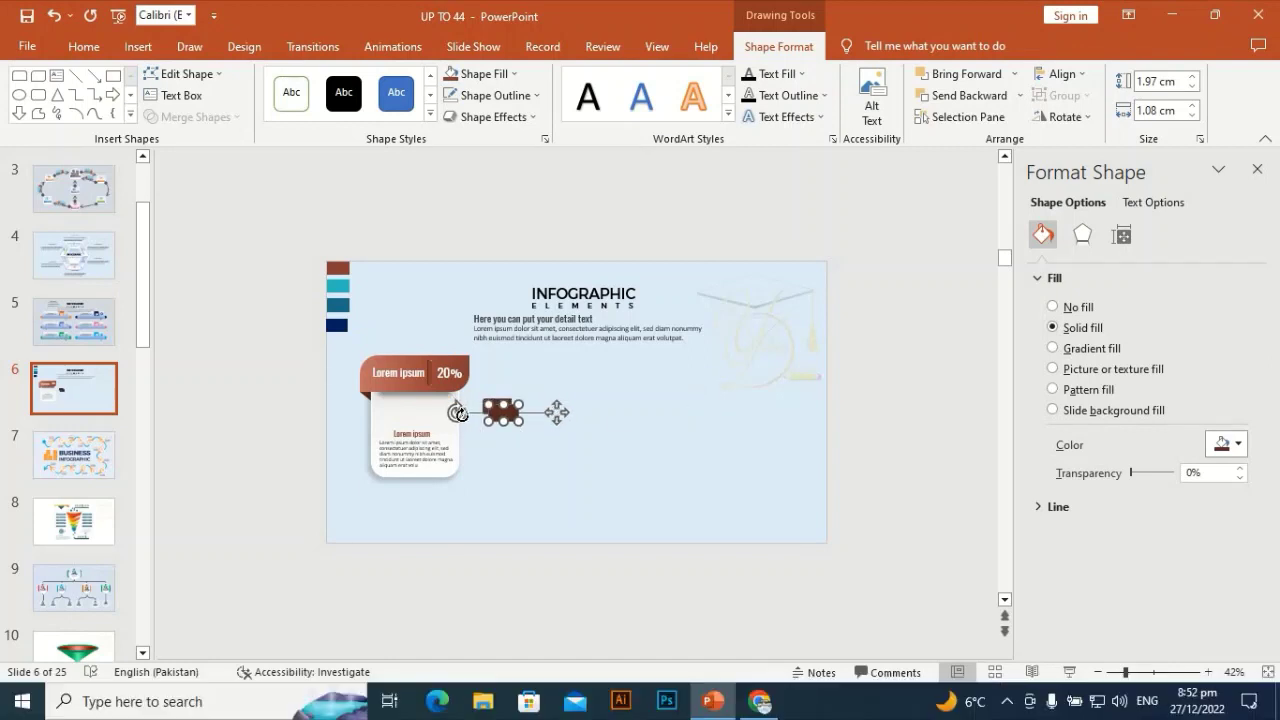
mouse_move(557, 412)
left_mouse_down()
mouse_move(560, 449)
mouse_move(557, 383)
mouse_move(560, 420)
mouse_move(543, 407)
left_mouse_up()
Recolor the mirrored half salmon with the Eyedropper and group both halves into one bar
left_click(611, 377)
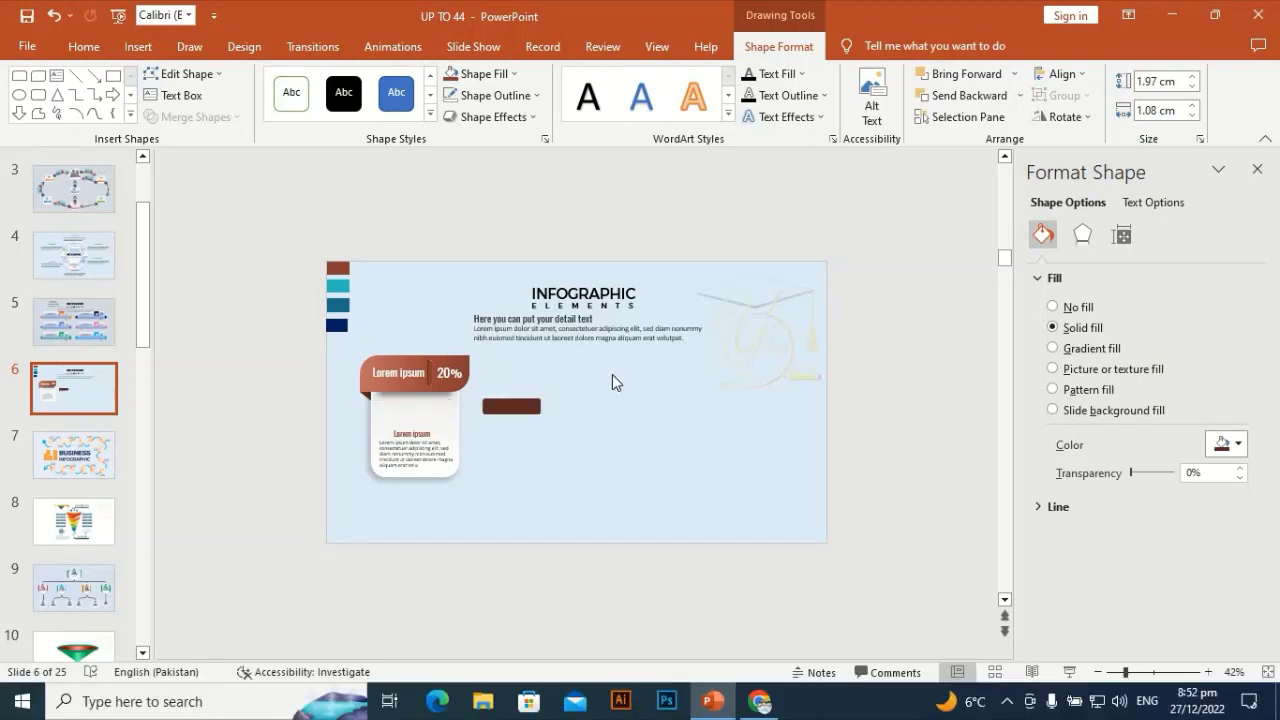
left_click(505, 405)
left_click(455, 74)
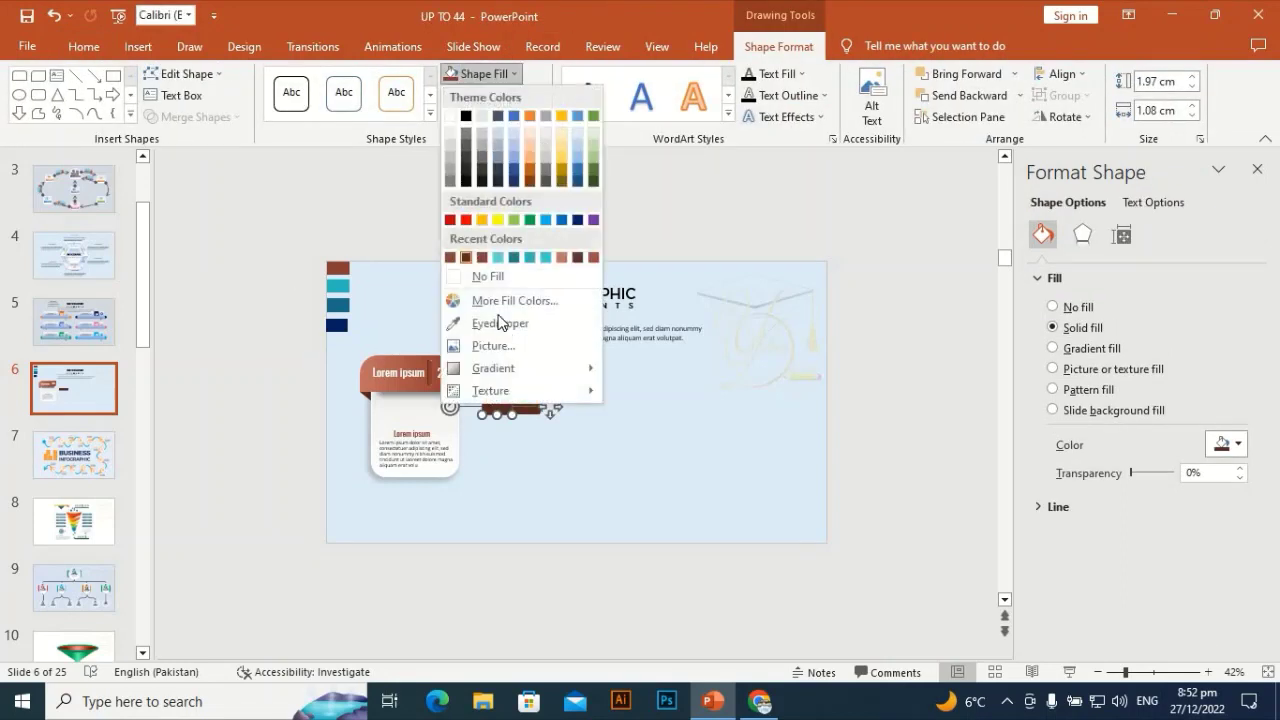
left_click(490, 323)
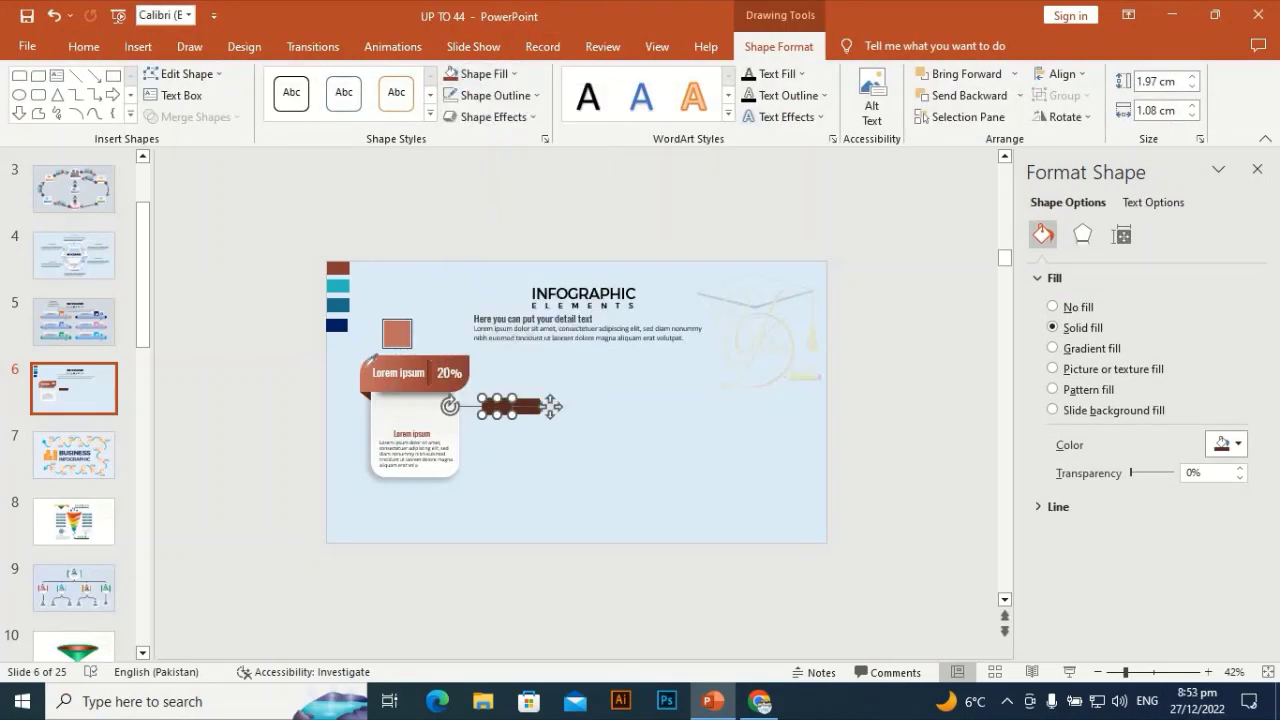
left_click(581, 473)
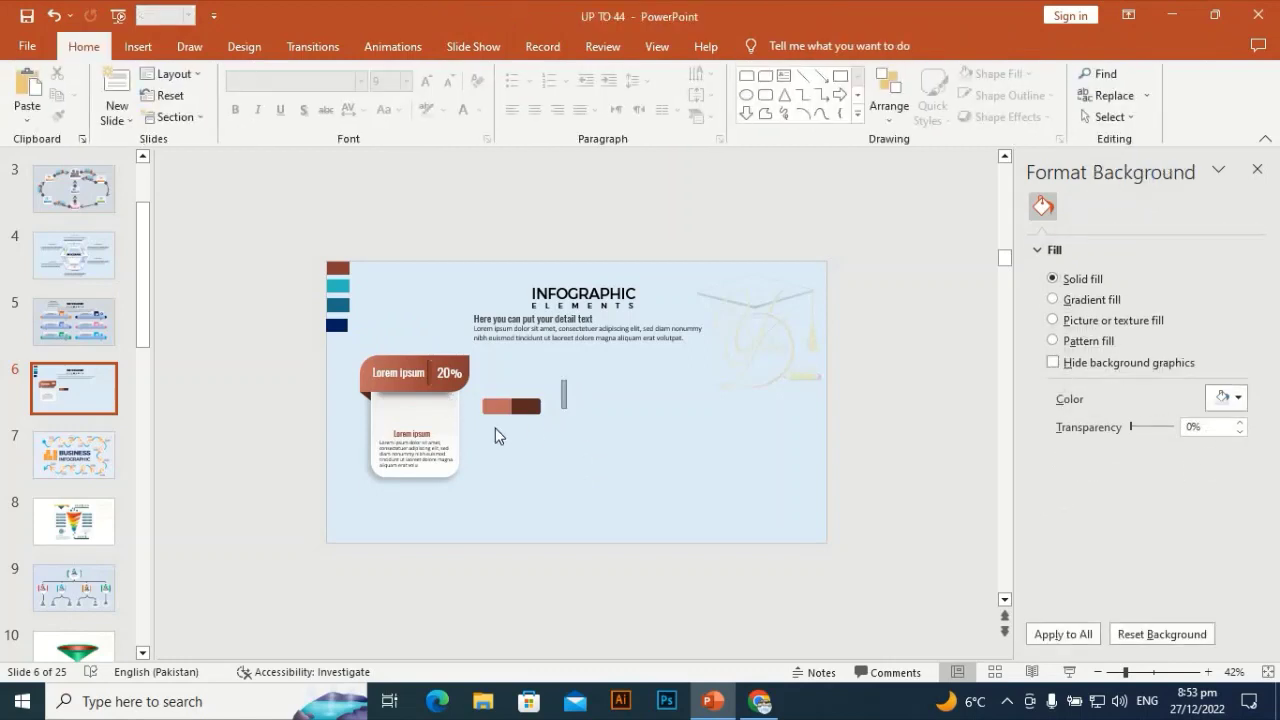
left_click_drag(566, 380, 423, 484)
key("ctrl+g")
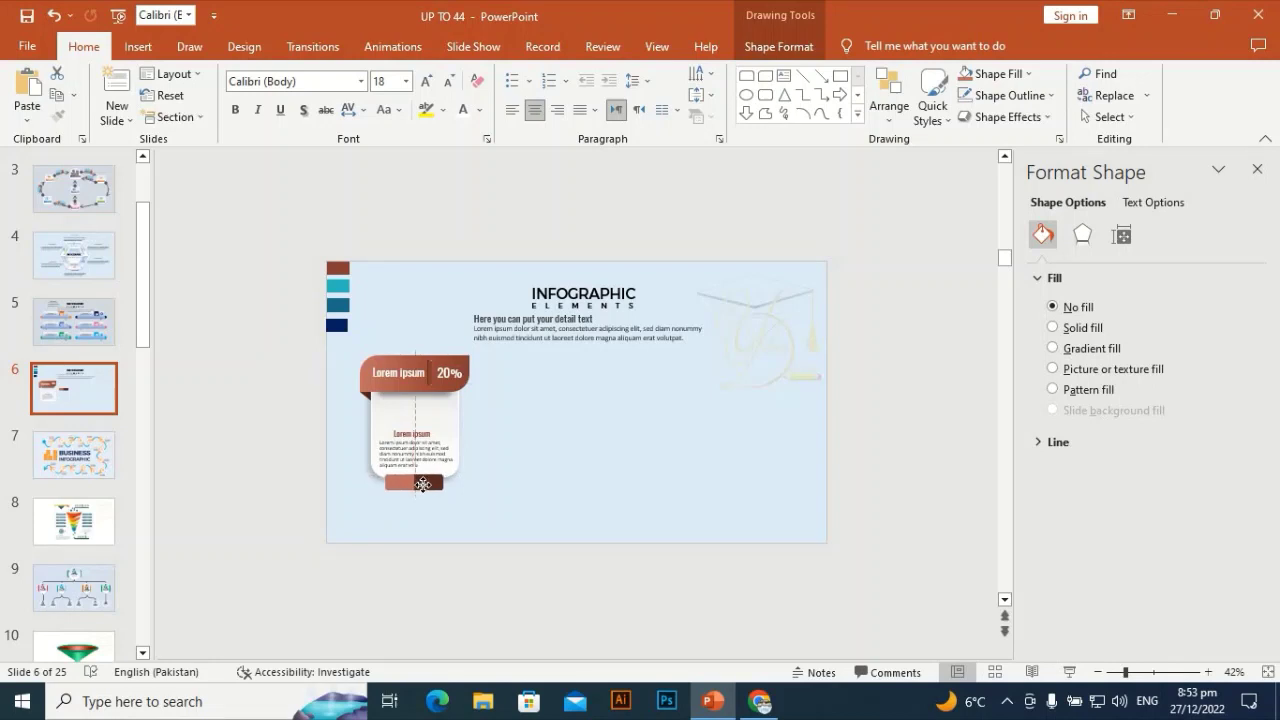
Move the detail text box up to the slide's top edge over the INFOGRAPHIC title
left_click(433, 524)
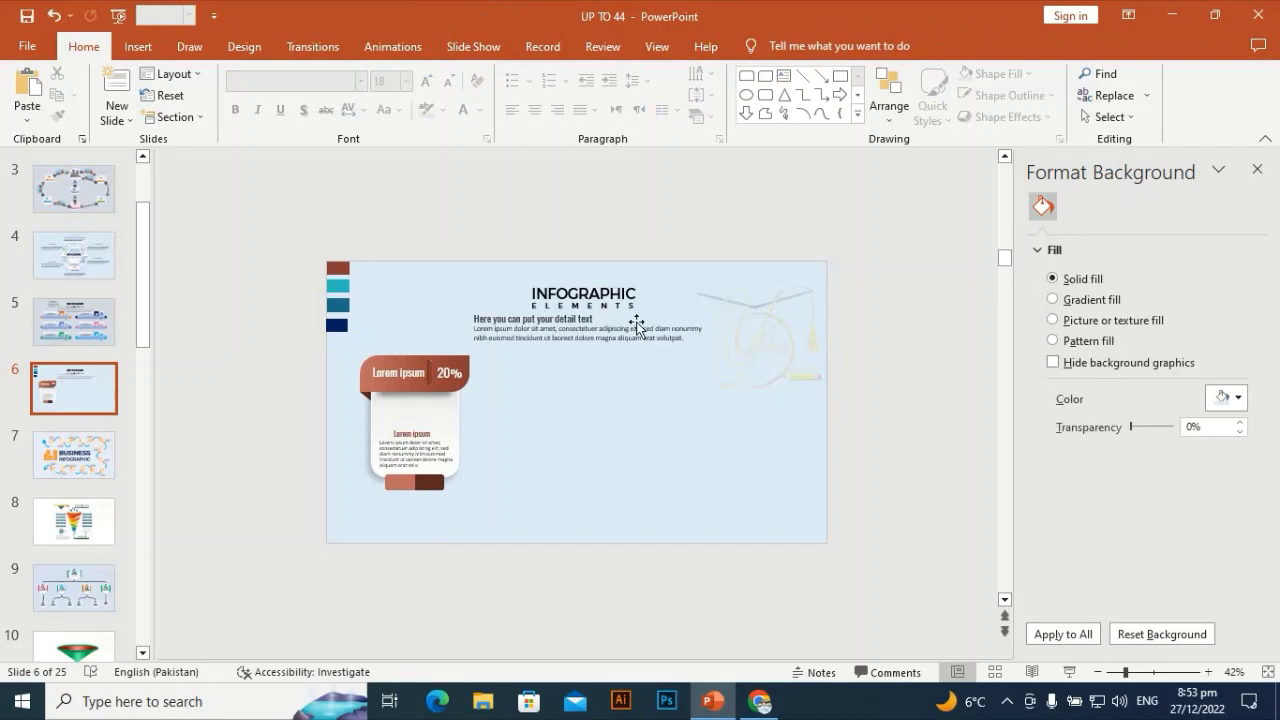
left_click(586, 285)
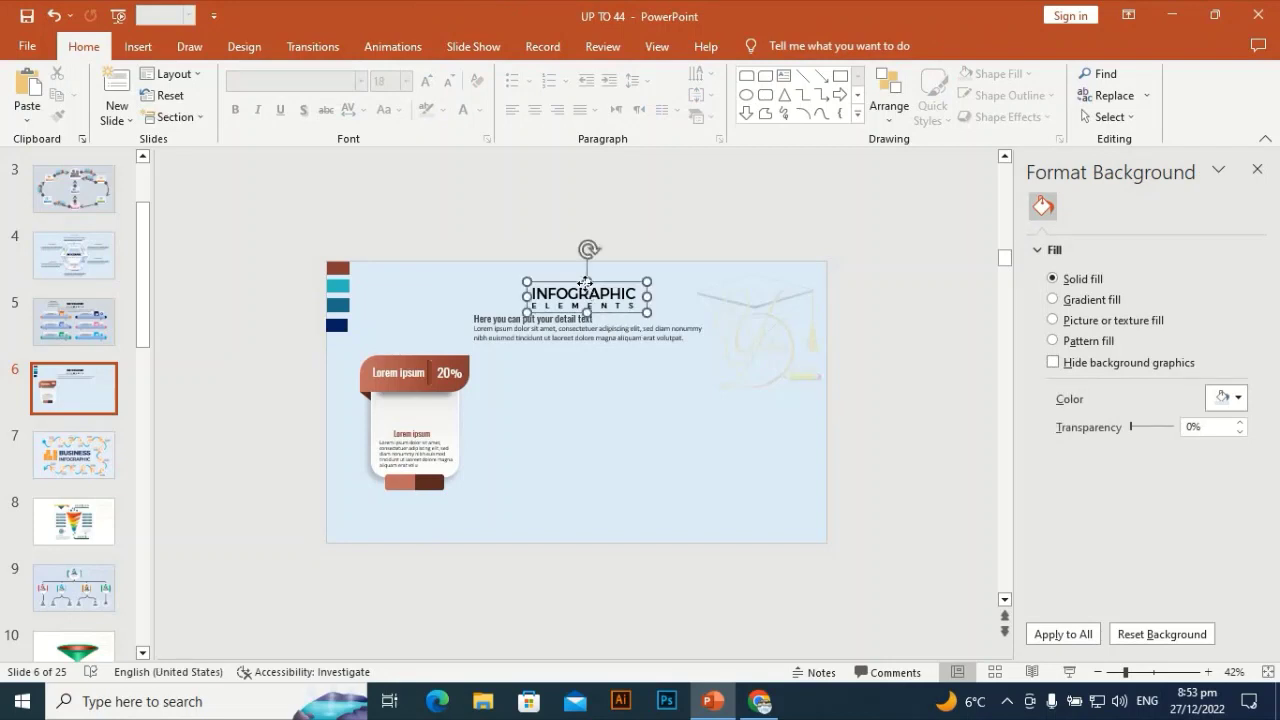
left_click(505, 318)
left_click_drag(503, 303, 511, 258)
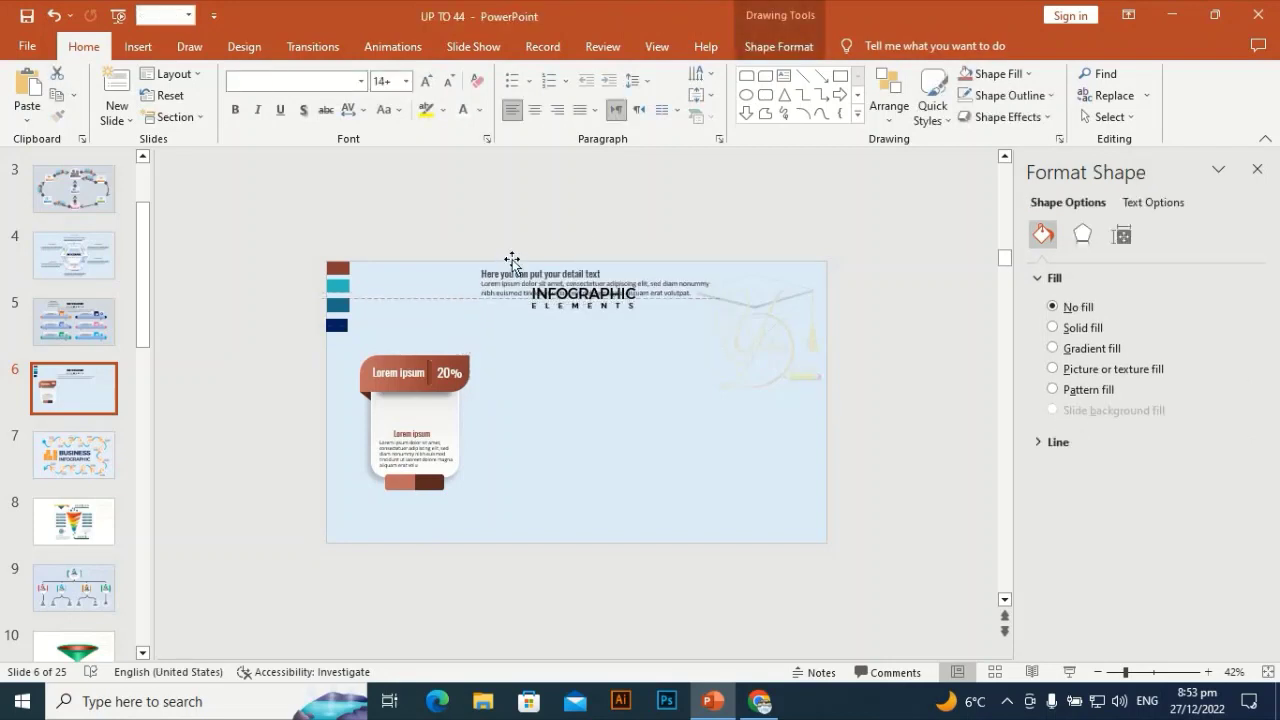
left_click(516, 495)
Duplicate the whole infographic card and place the copy evenly spaced beside the original
left_click_drag(1132, 676, 1137, 673)
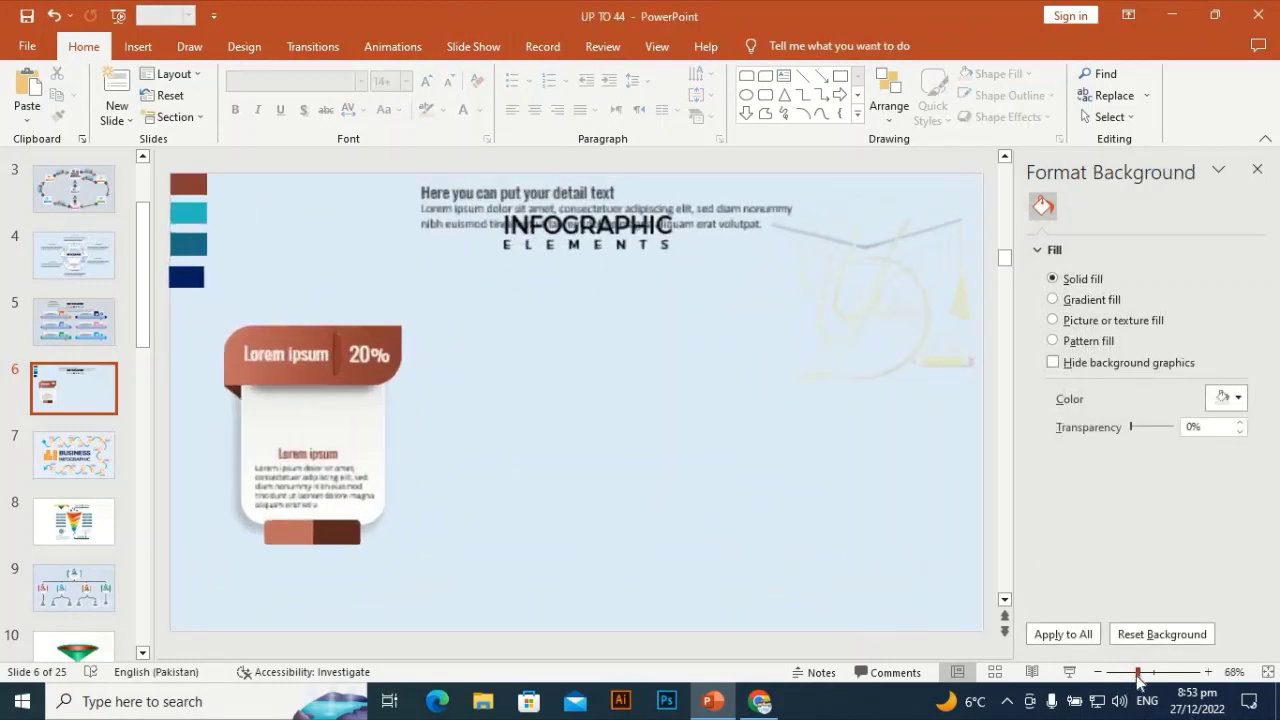
left_click_drag(452, 292, 186, 636)
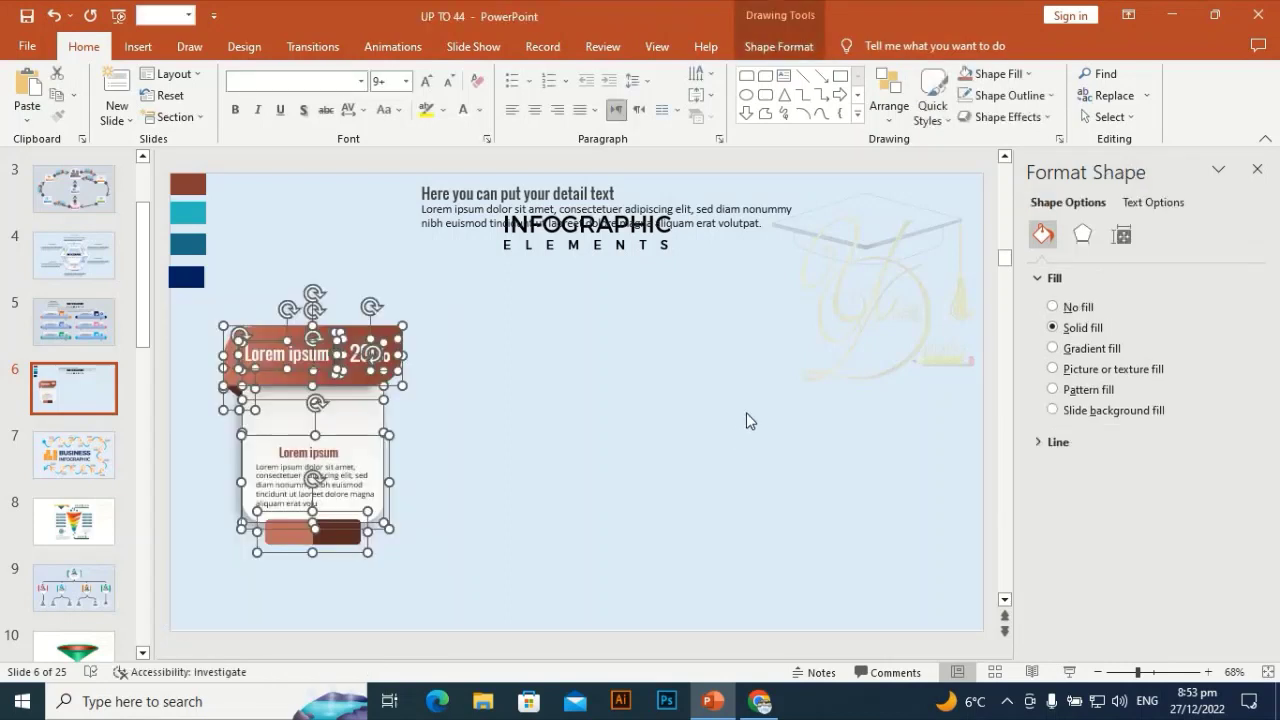
key("ctrl+d")
left_click_drag(275, 425, 455, 405)
key("Up")
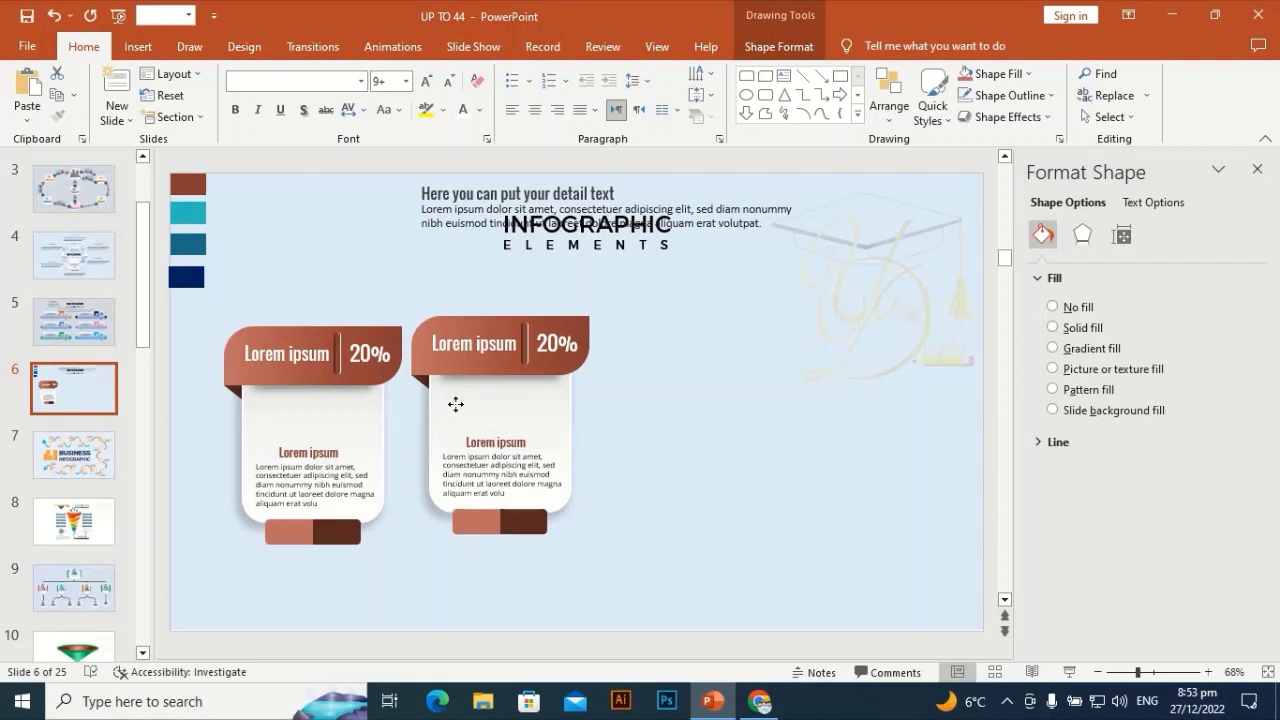
key("Down")
key("ctrl+Left")
key("ctrl+Down")
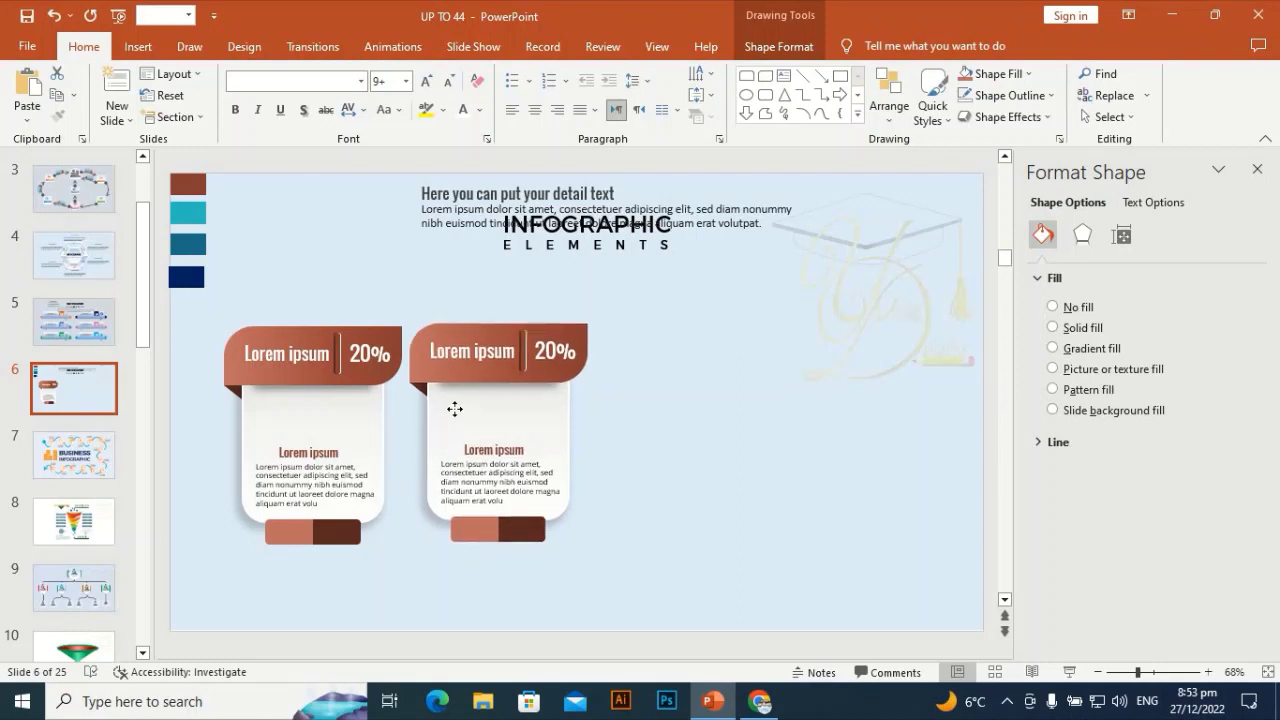
key("ctrl+Down")
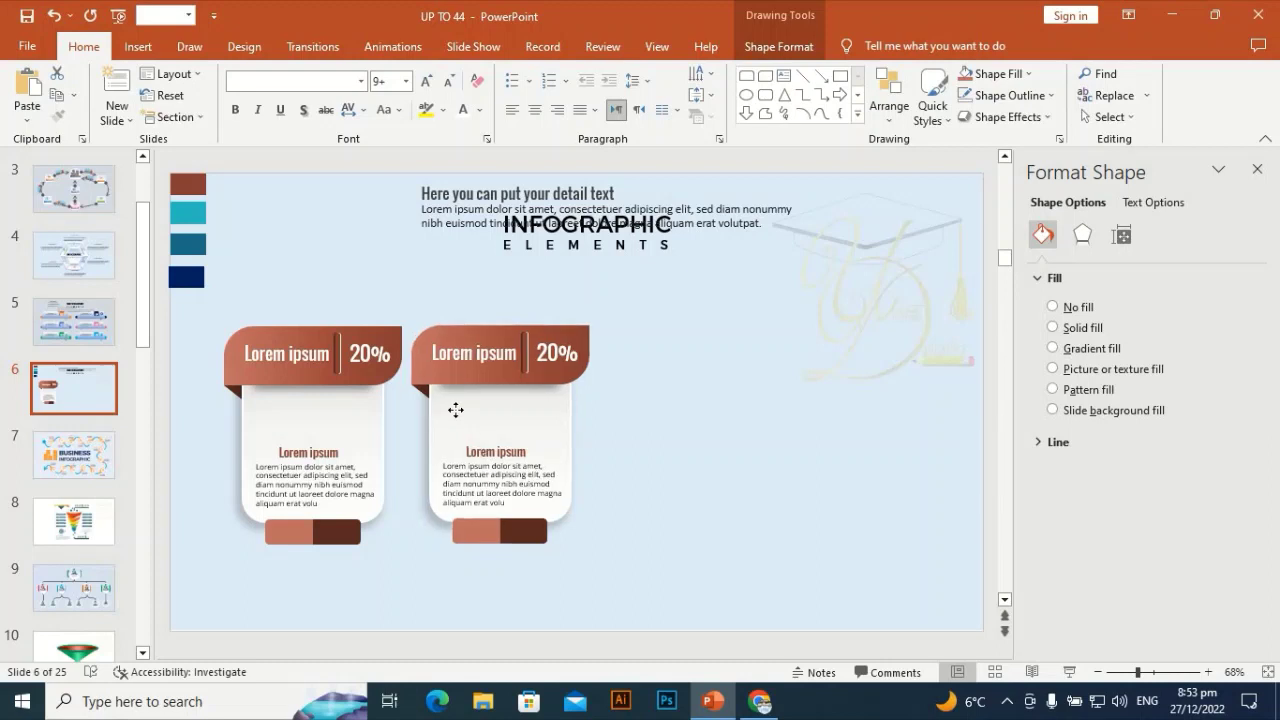
key("ctrl+Left")
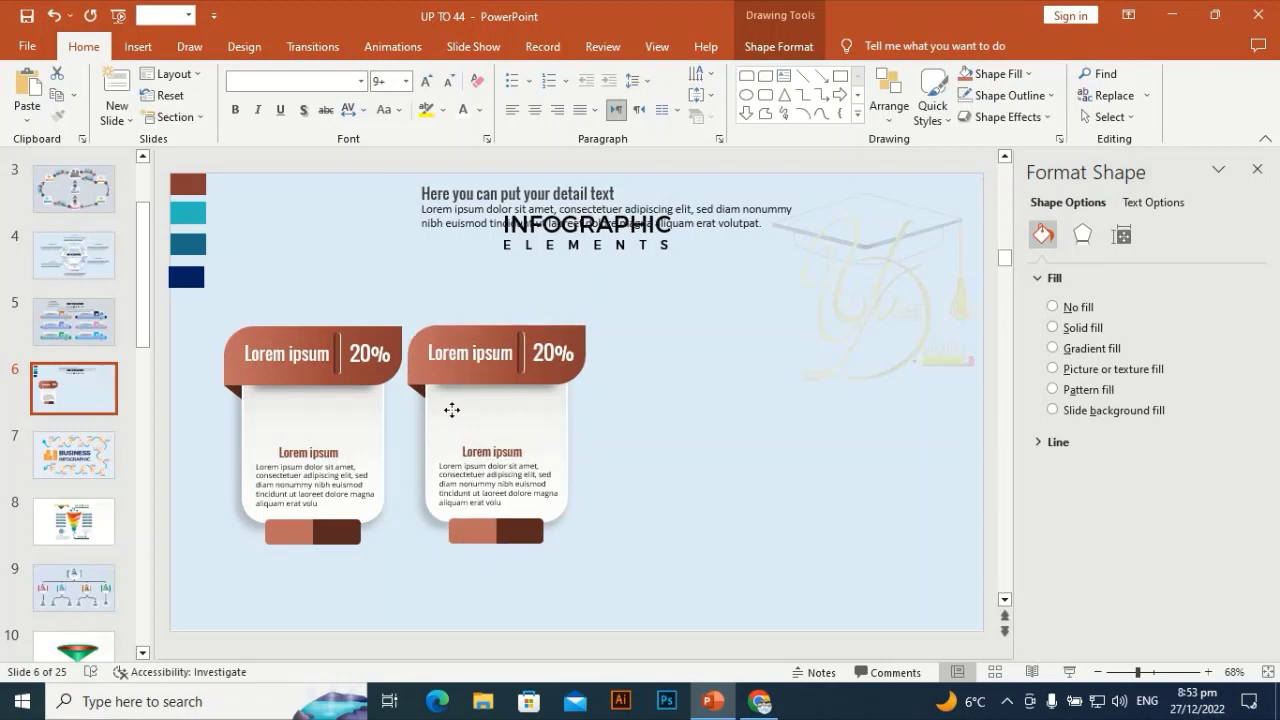
Duplicate the second card twice more to complete a row of four cards
left_click(452, 409)
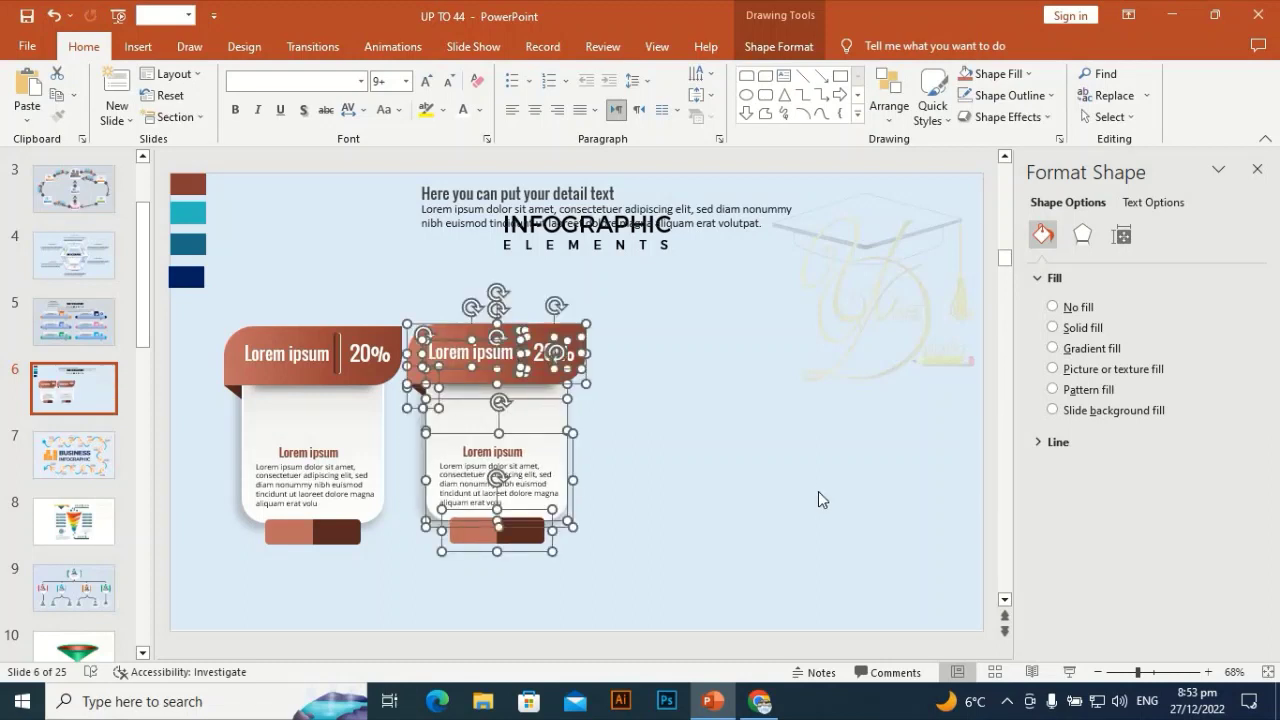
key("ctrl+d")
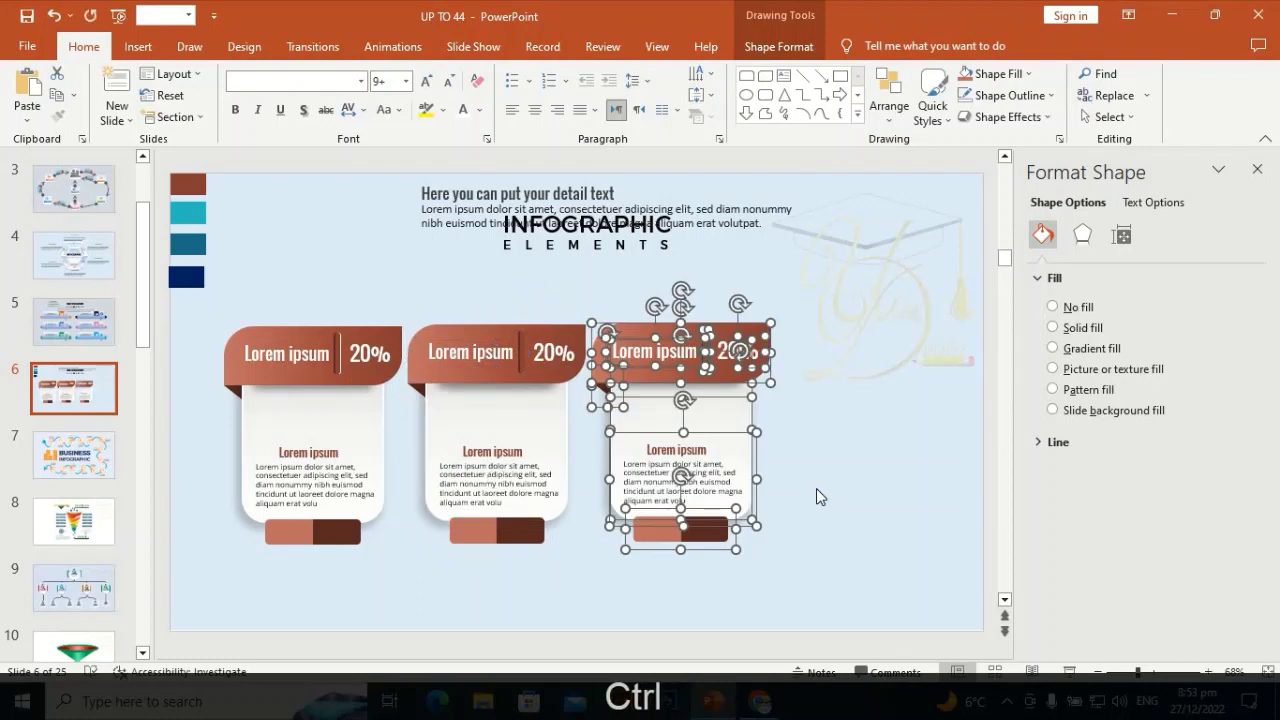
key("ctrl+d")
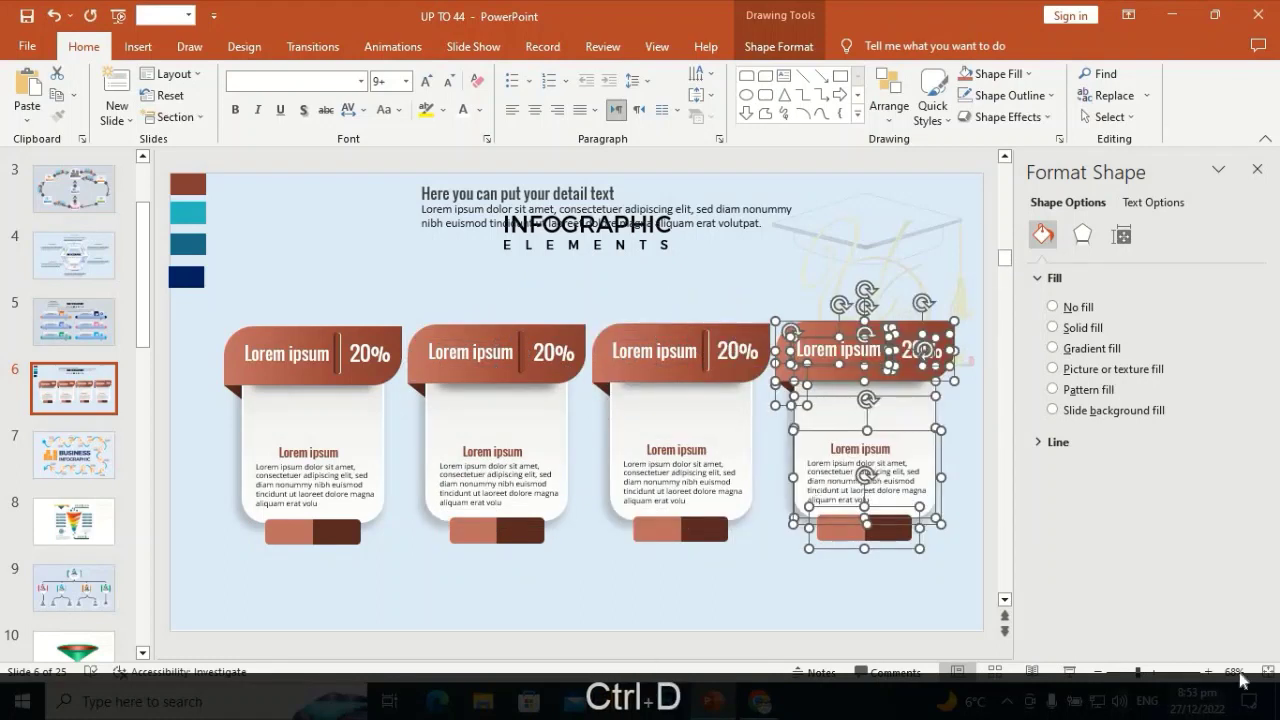
left_click(480, 606)
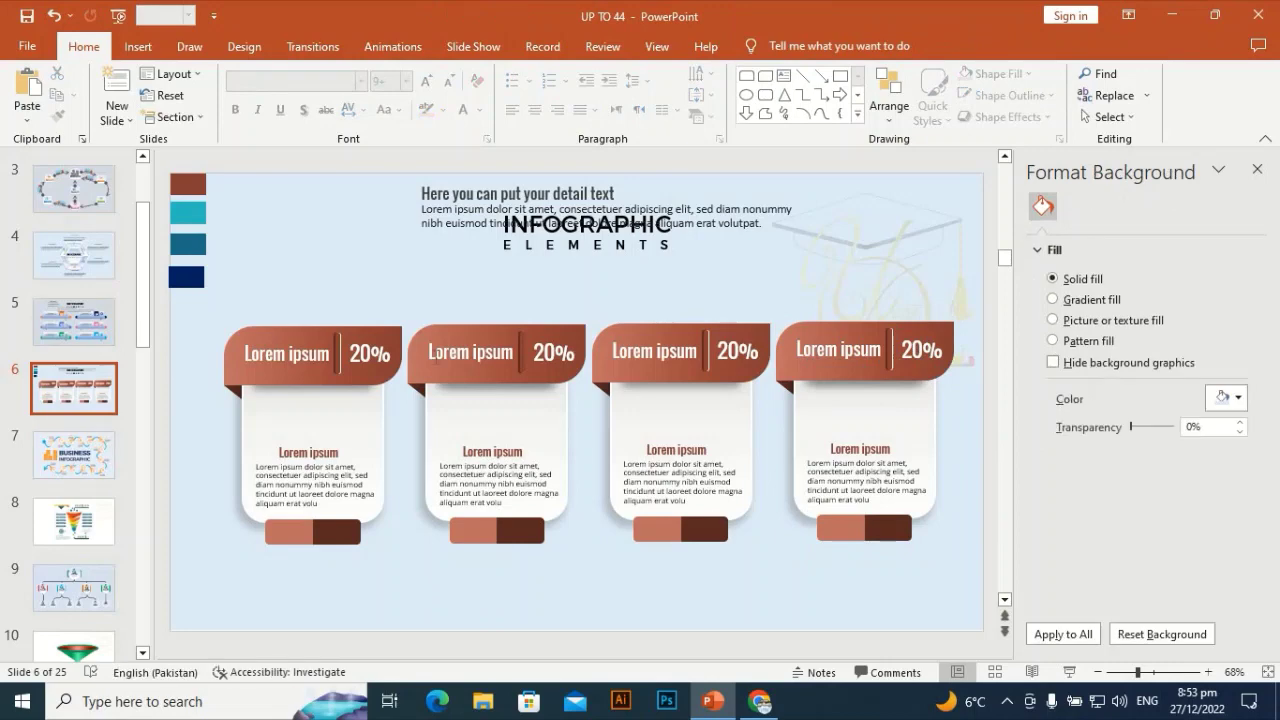
Send the first card's bottom bar behind the card, tuck it up and left, then select the second header
left_click(447, 326)
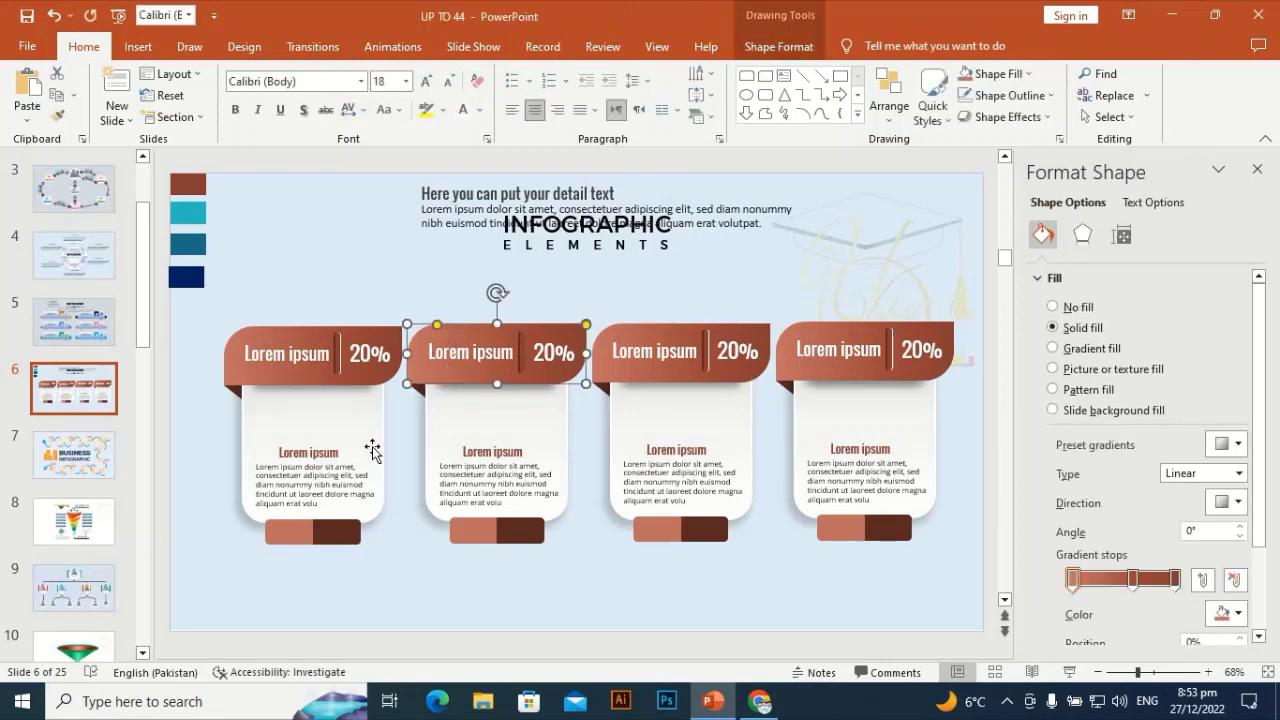
left_click(338, 546)
right_click(340, 552)
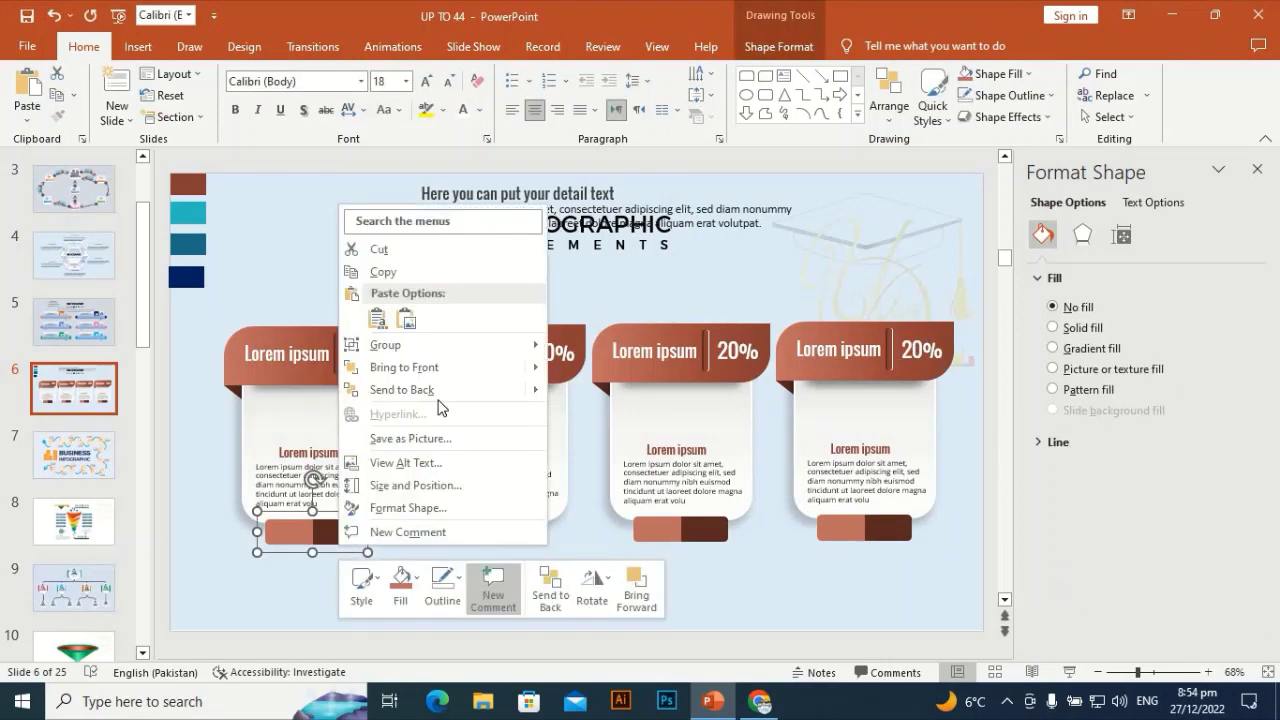
left_click(426, 388)
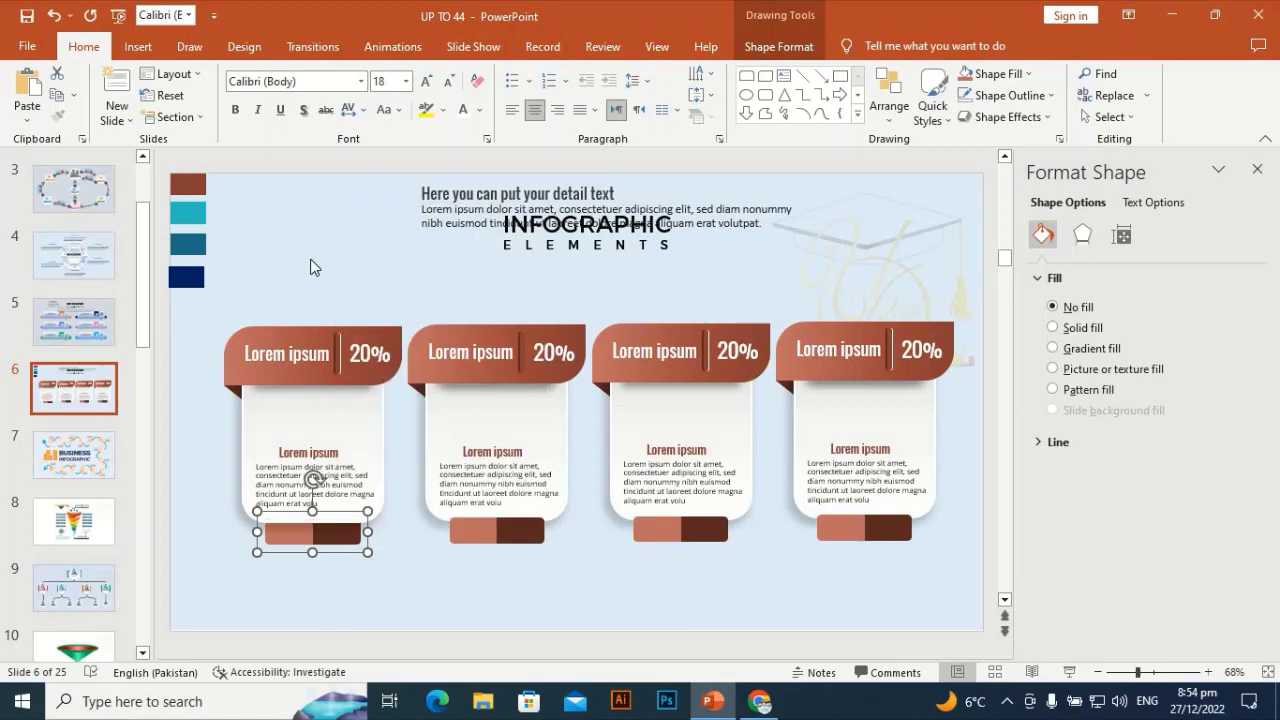
key("Up")
key("Up")
key("Up")
key("Up")
key("Up")
key("Up")
key("Up")
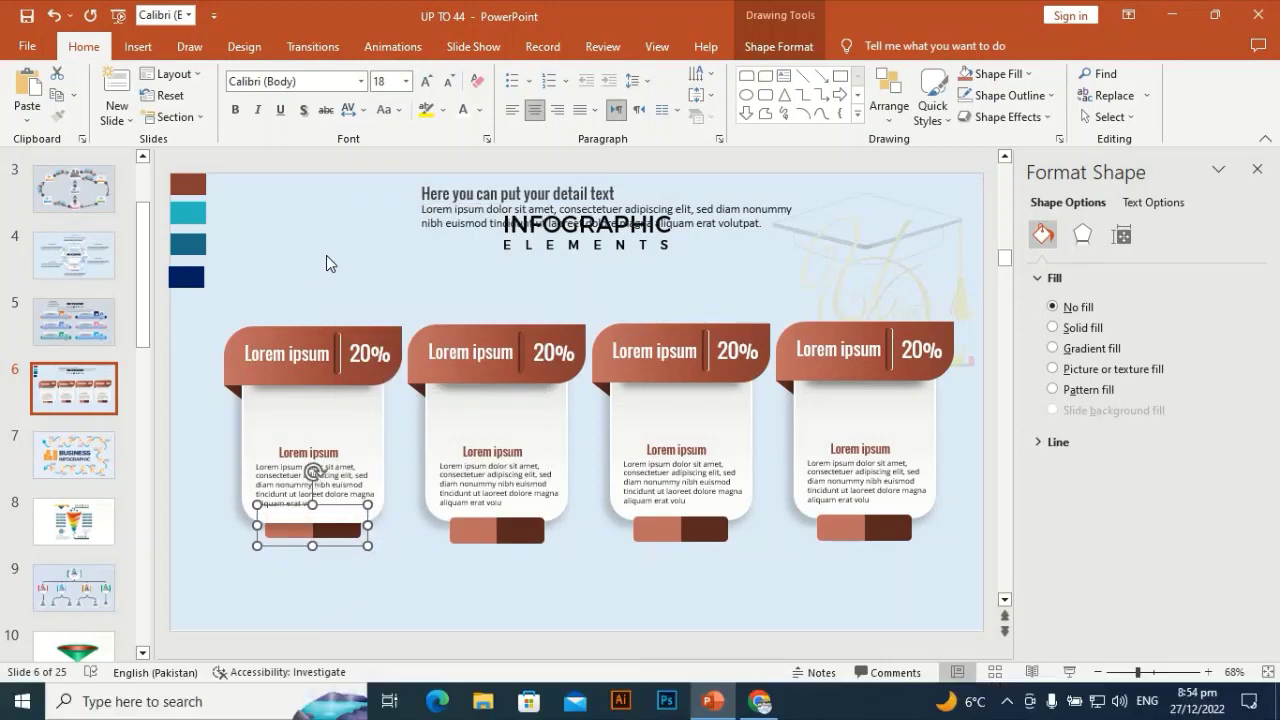
key("Left")
key("Left")
left_click(326, 255)
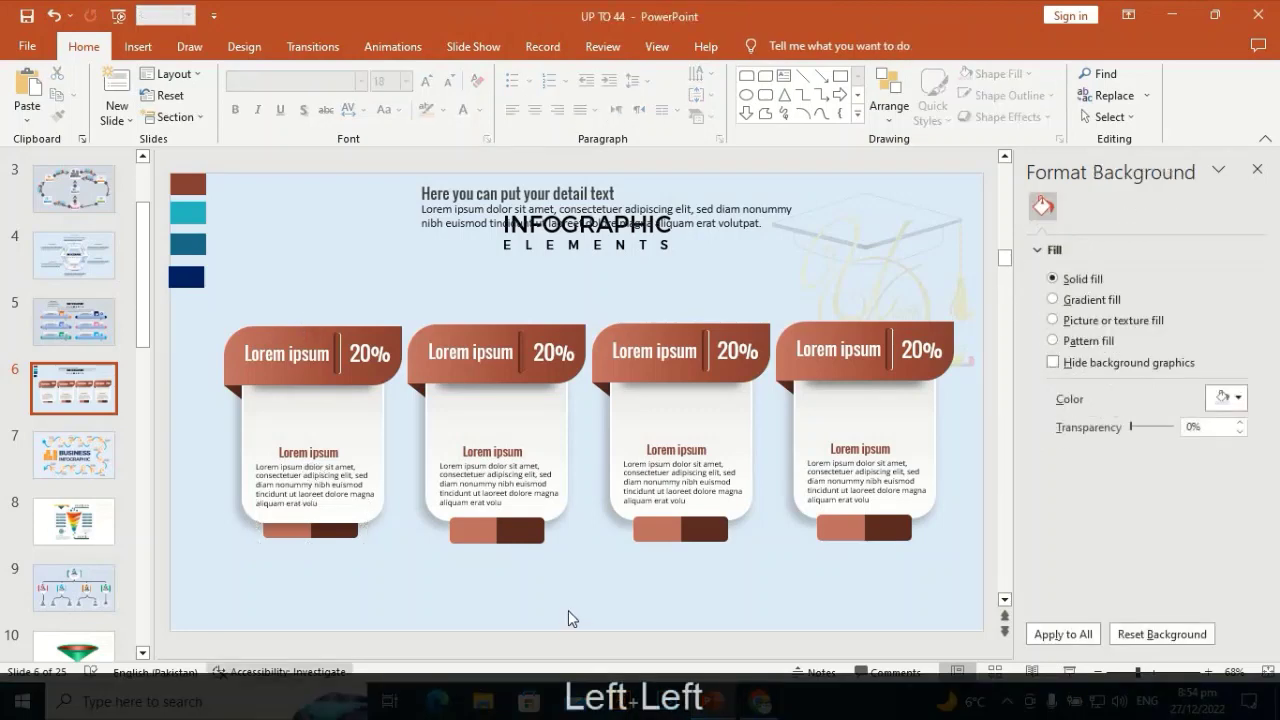
left_click(451, 331)
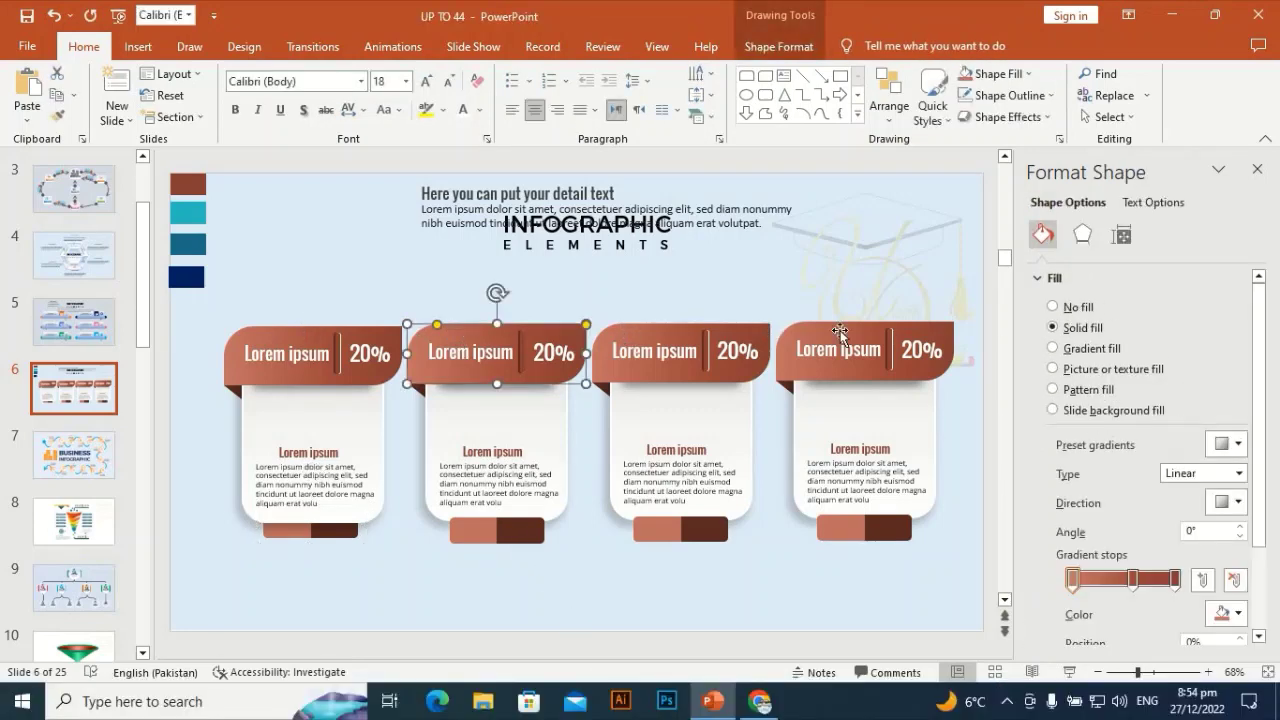
Color all three gradient stops of the second card's header teal using the Eyedropper and recent swatch
left_click(1176, 580)
left_click(1224, 613)
left_click(1150, 608)
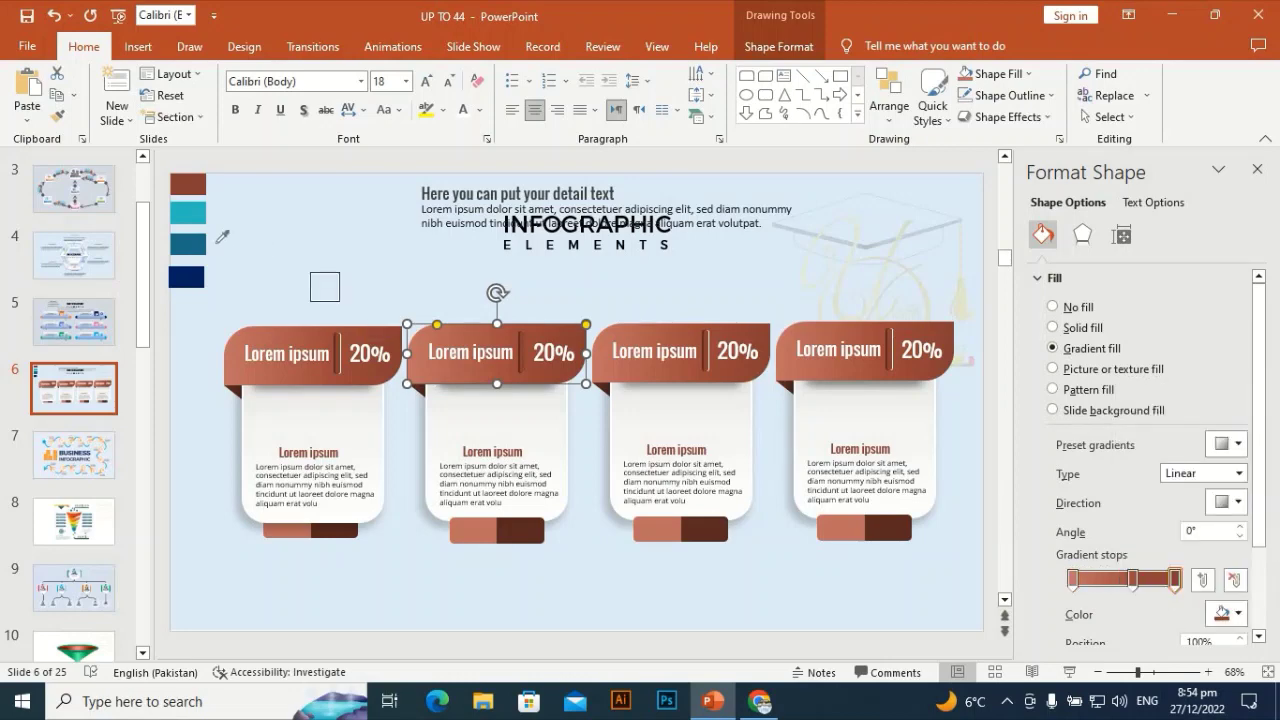
left_click(200, 206)
left_click(1133, 578)
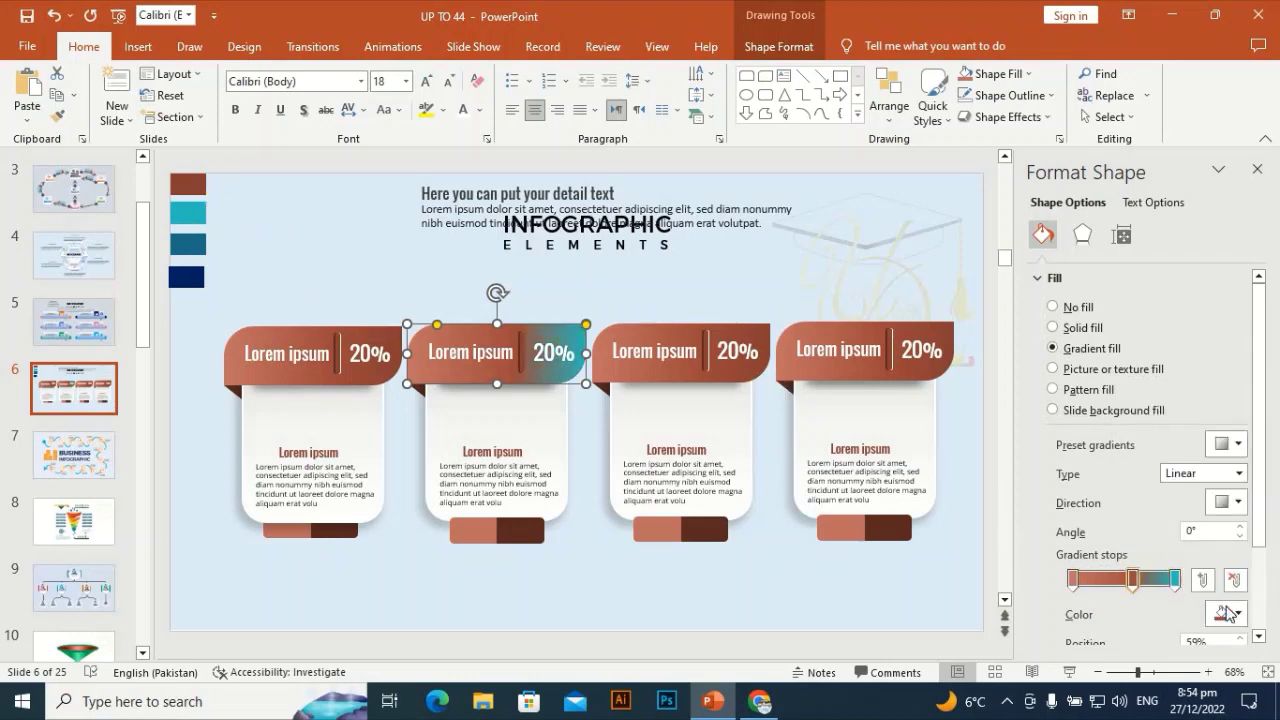
left_click(1228, 613)
left_click(1128, 554)
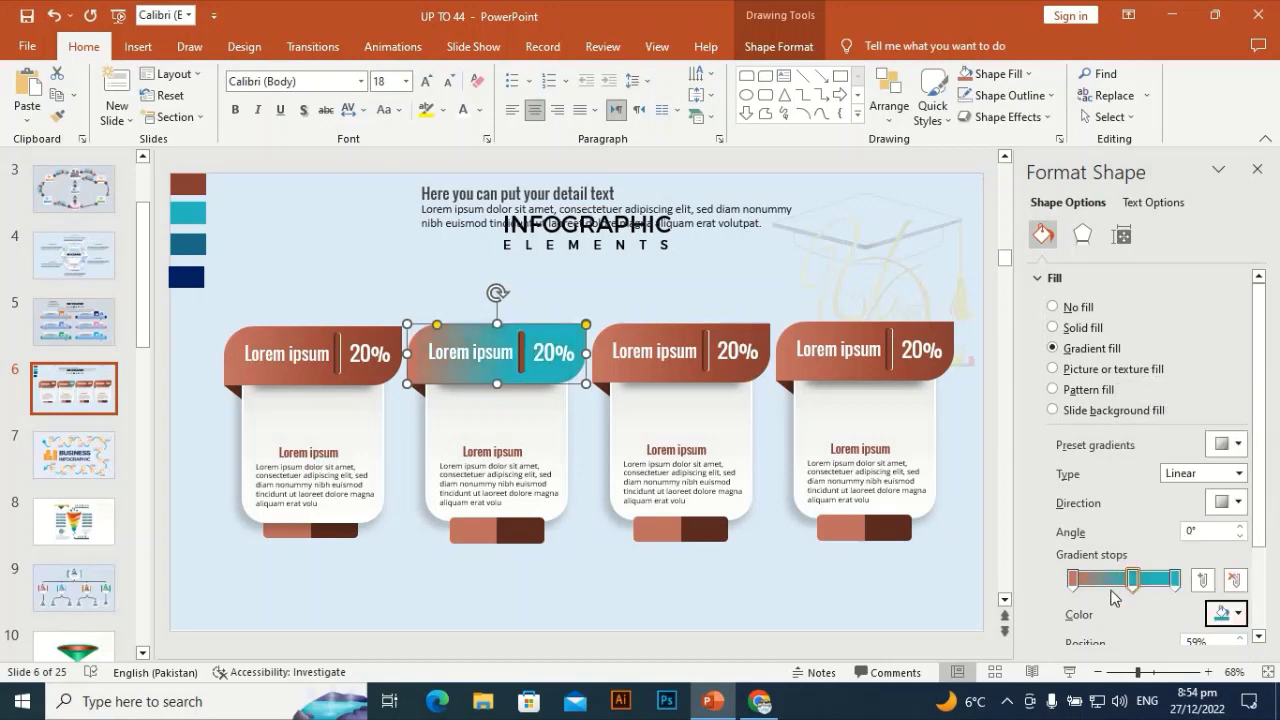
left_click(1075, 580)
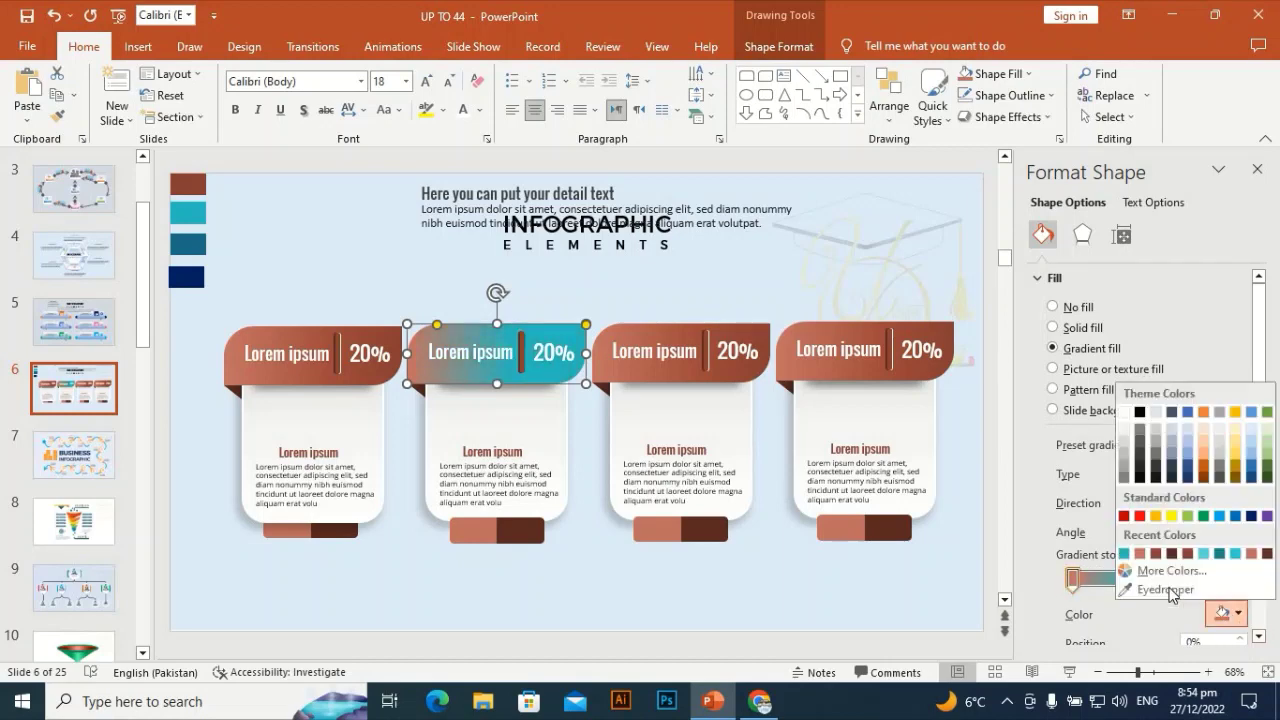
left_click(1228, 613)
left_click(1125, 554)
Lighten the left gradient stop to #70DBDE and the 59% stop to #51D4D7
left_click(1228, 613)
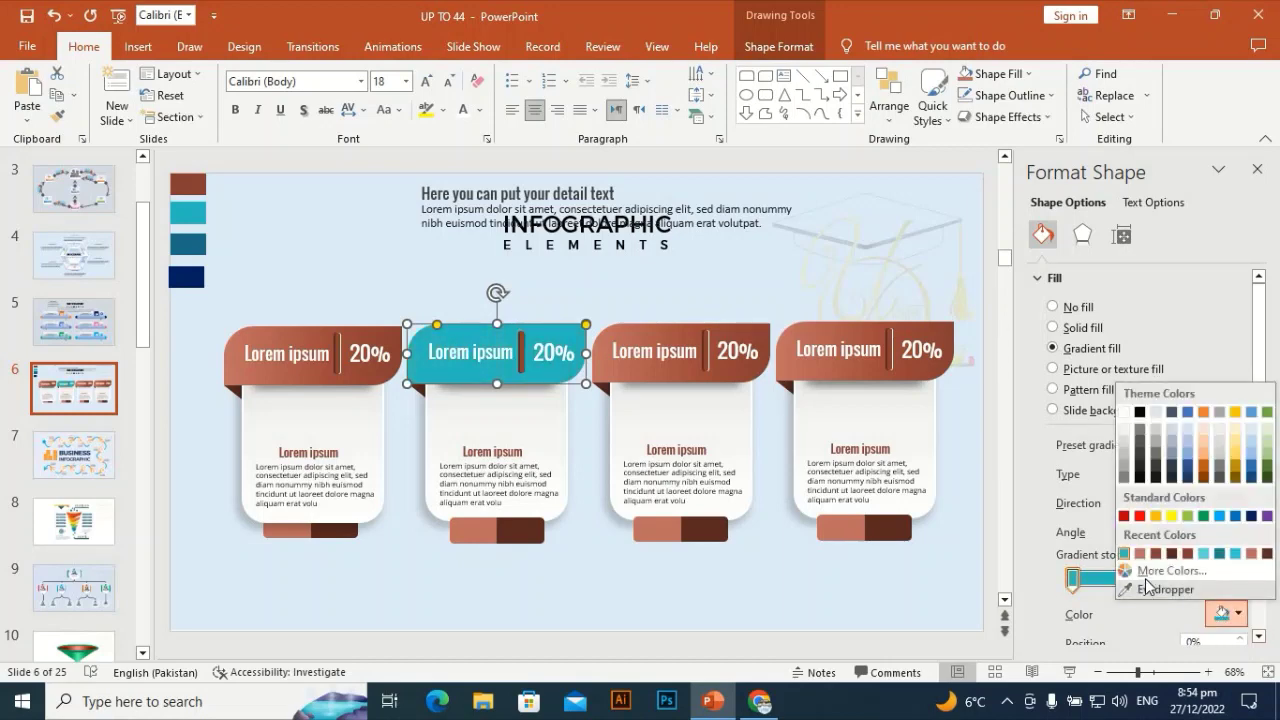
left_click(1170, 571)
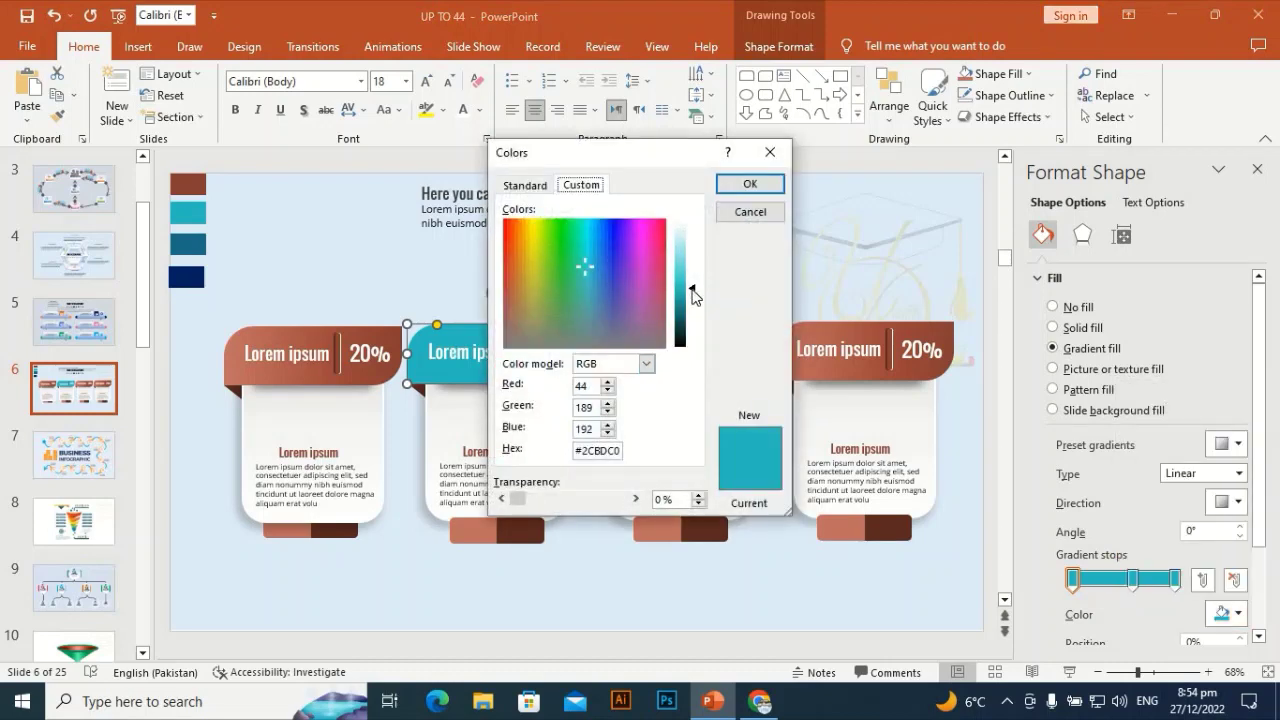
left_click_drag(692, 290, 695, 267)
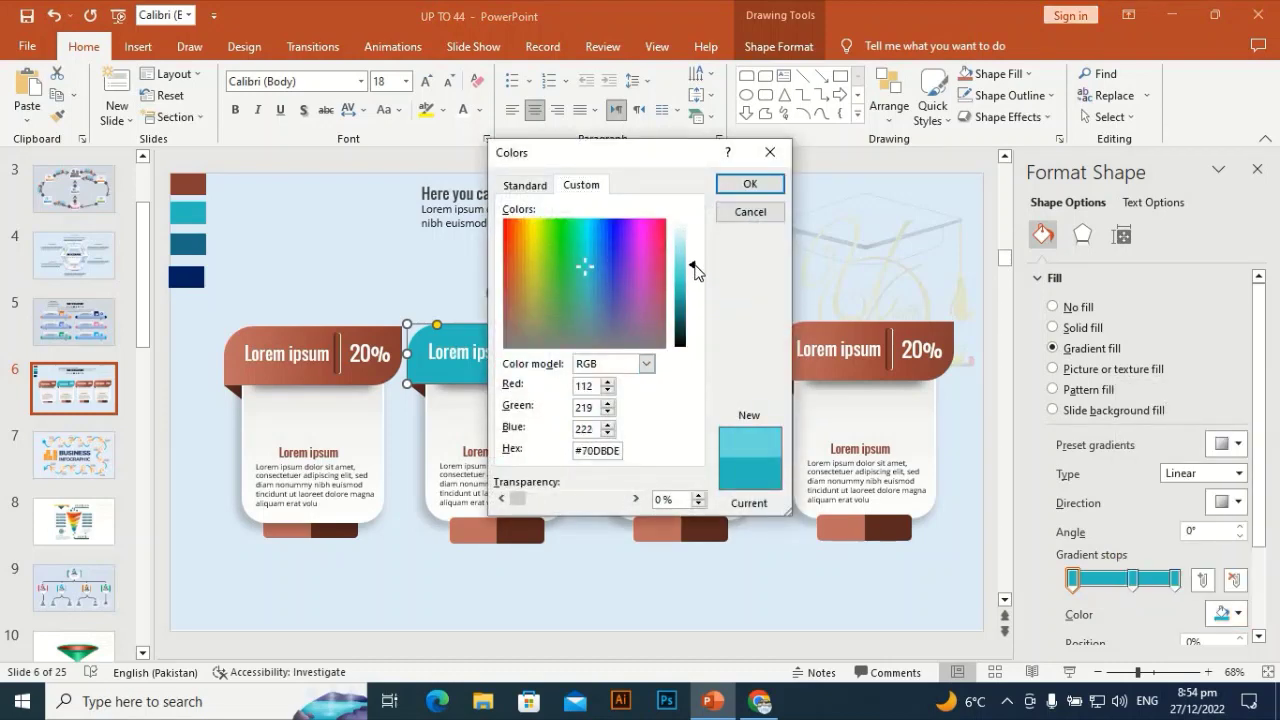
left_click(750, 184)
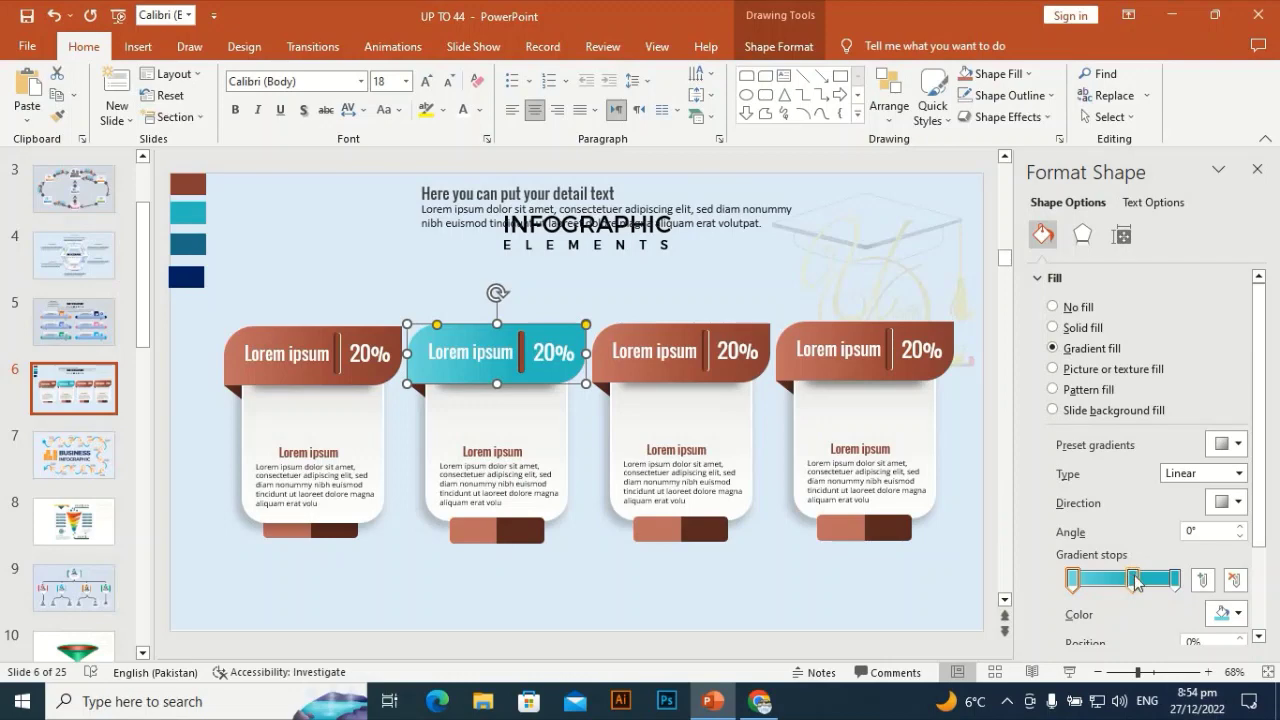
left_click(1134, 580)
left_click(1222, 613)
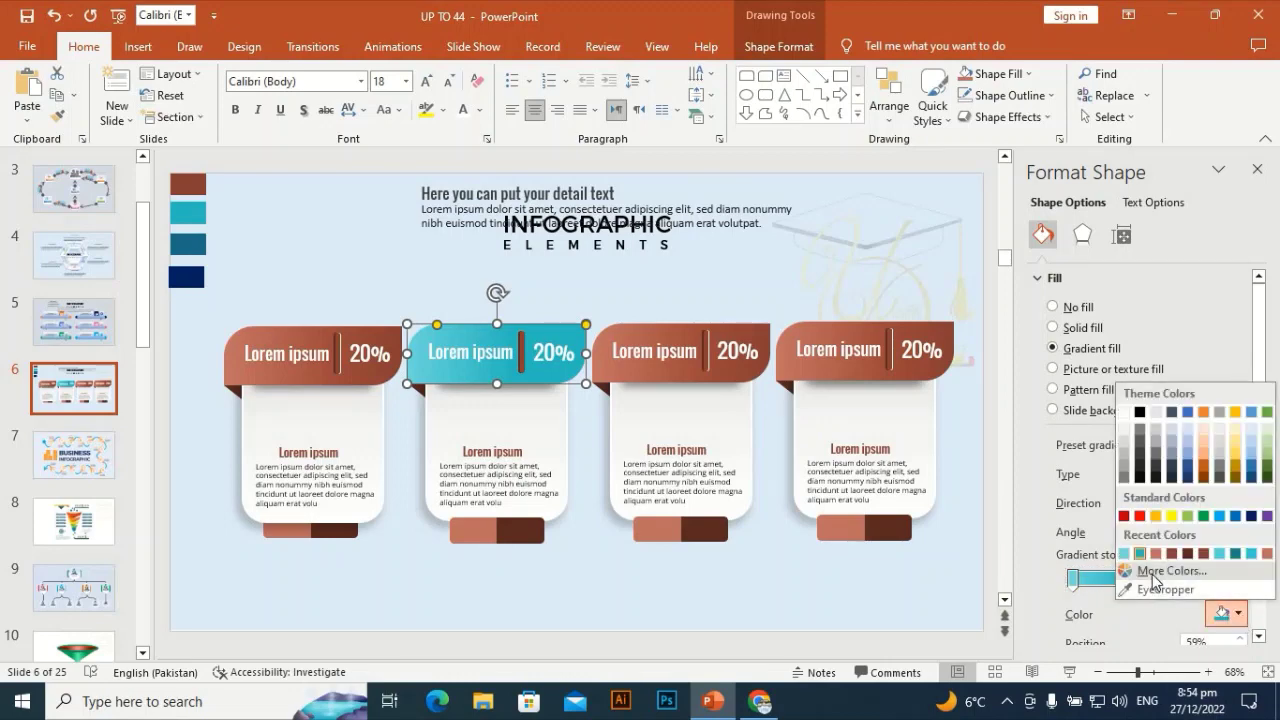
left_click(1160, 571)
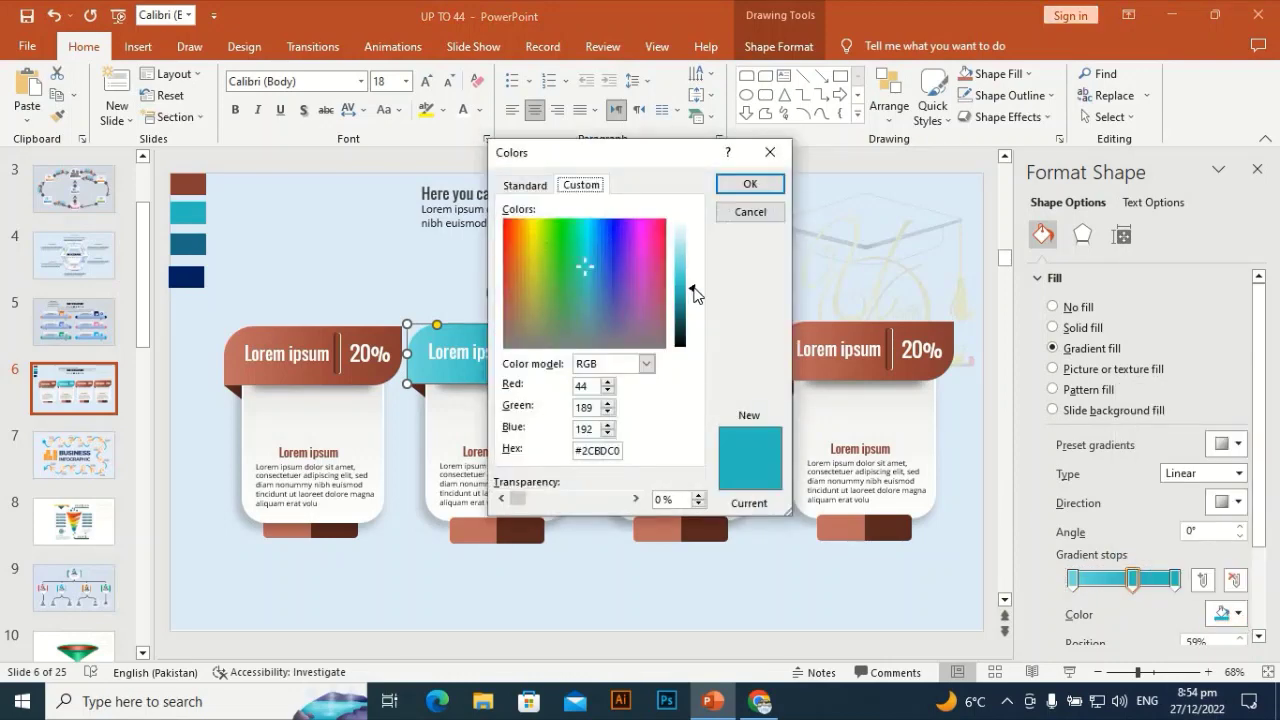
left_click_drag(693, 289, 692, 273)
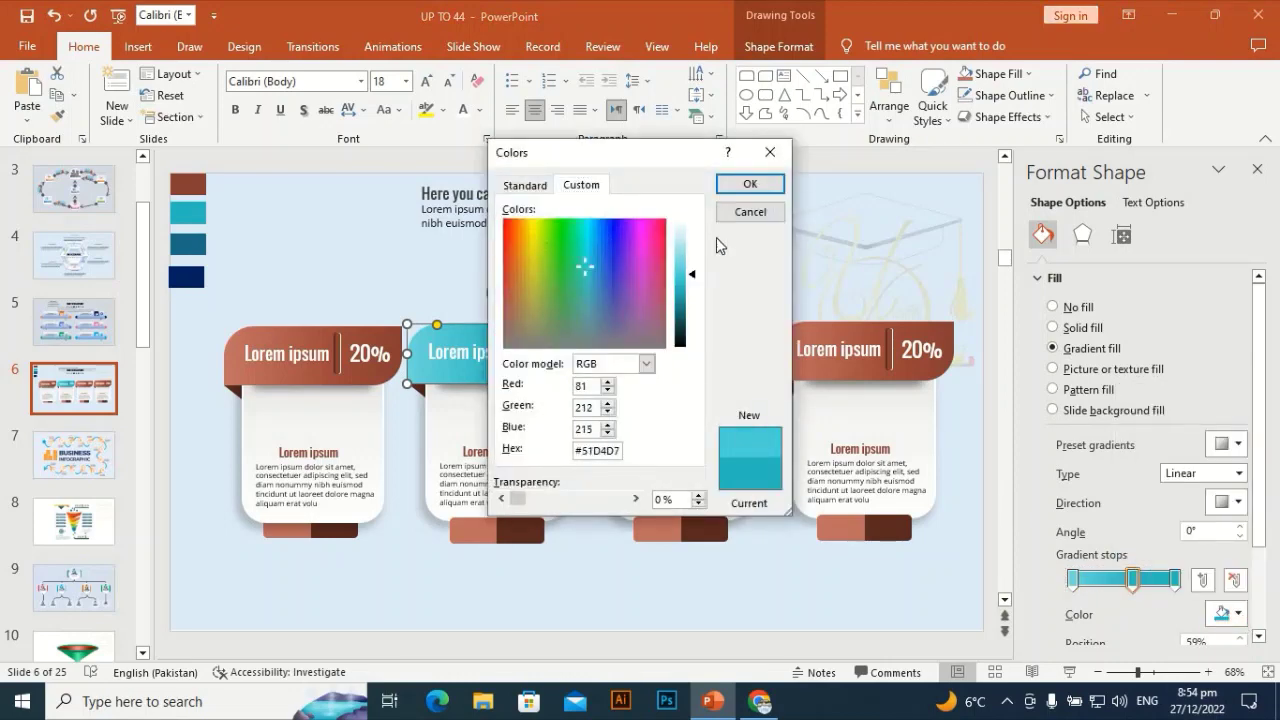
left_click(752, 184)
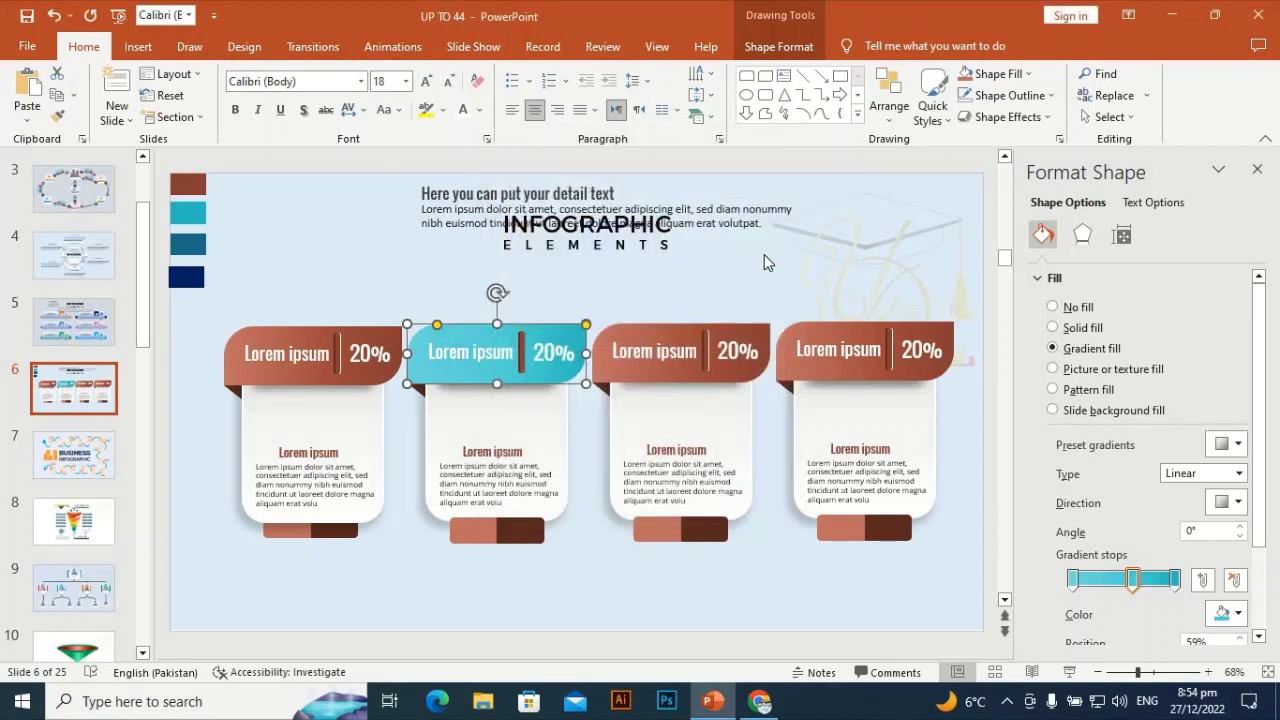
left_click(471, 583)
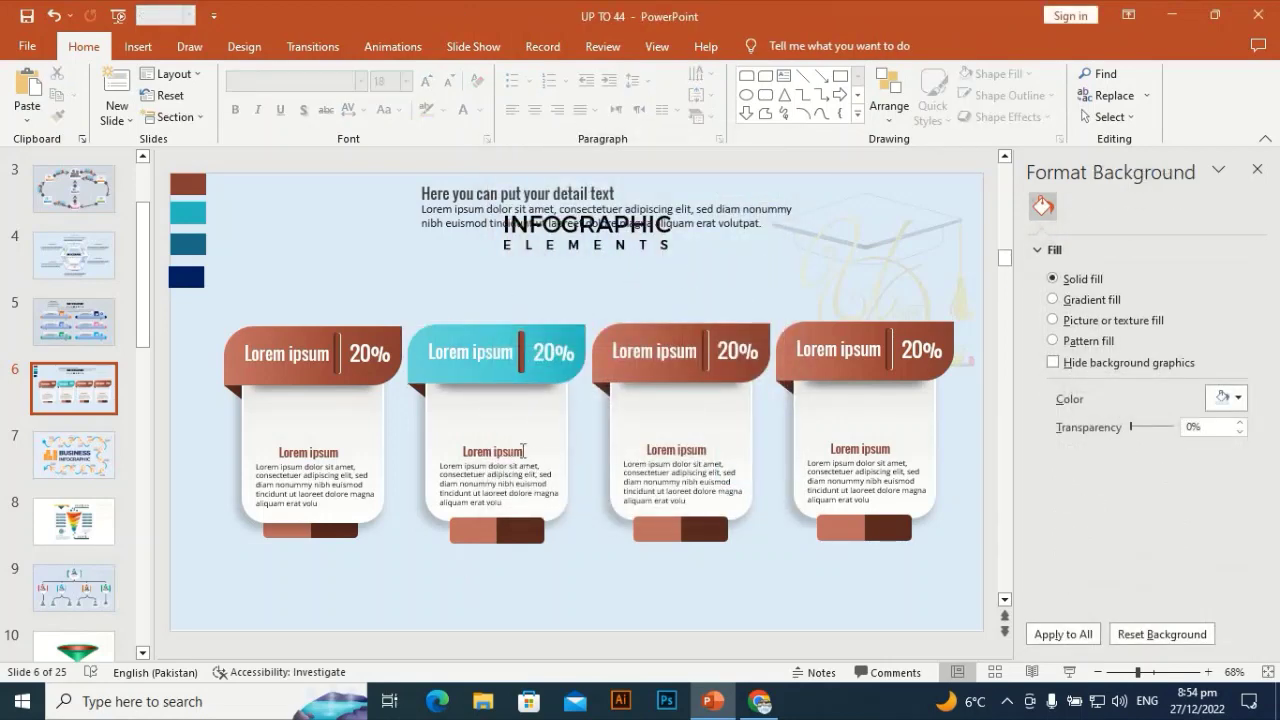
Color the second card's Lorem ipsum heading teal, then select the dark half of its bar
left_click_drag(521, 451, 463, 452)
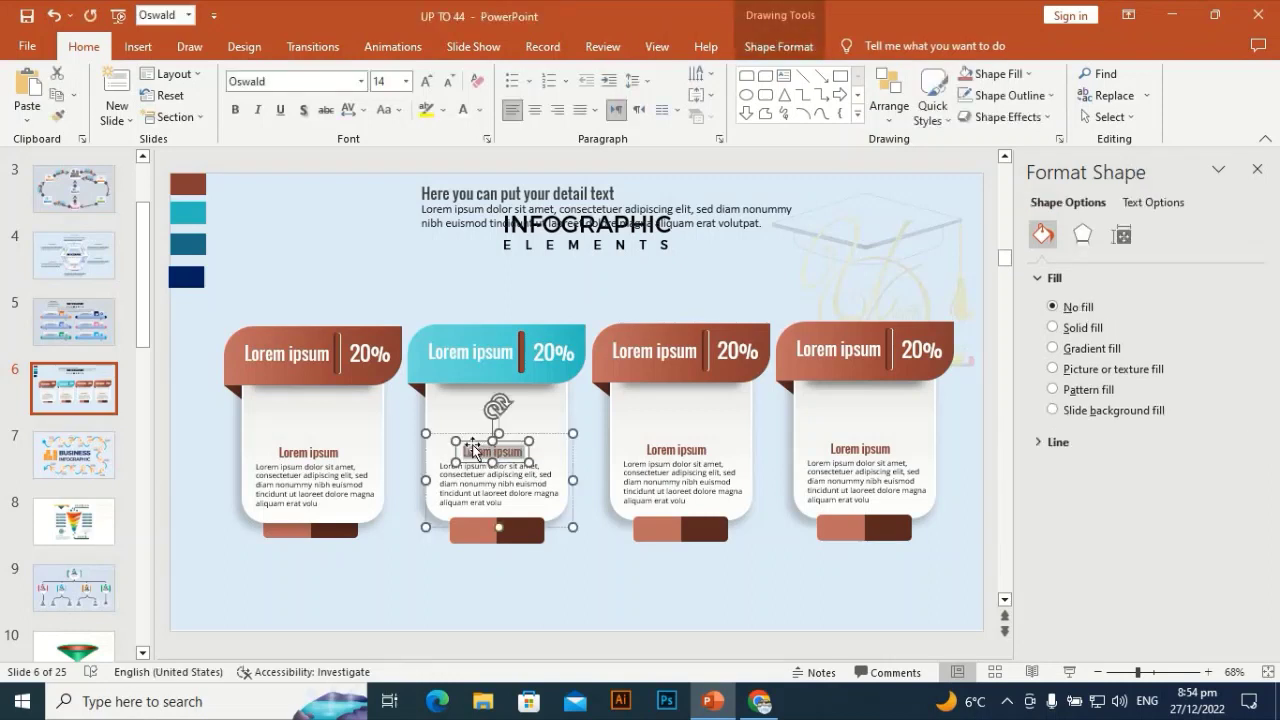
left_click(478, 110)
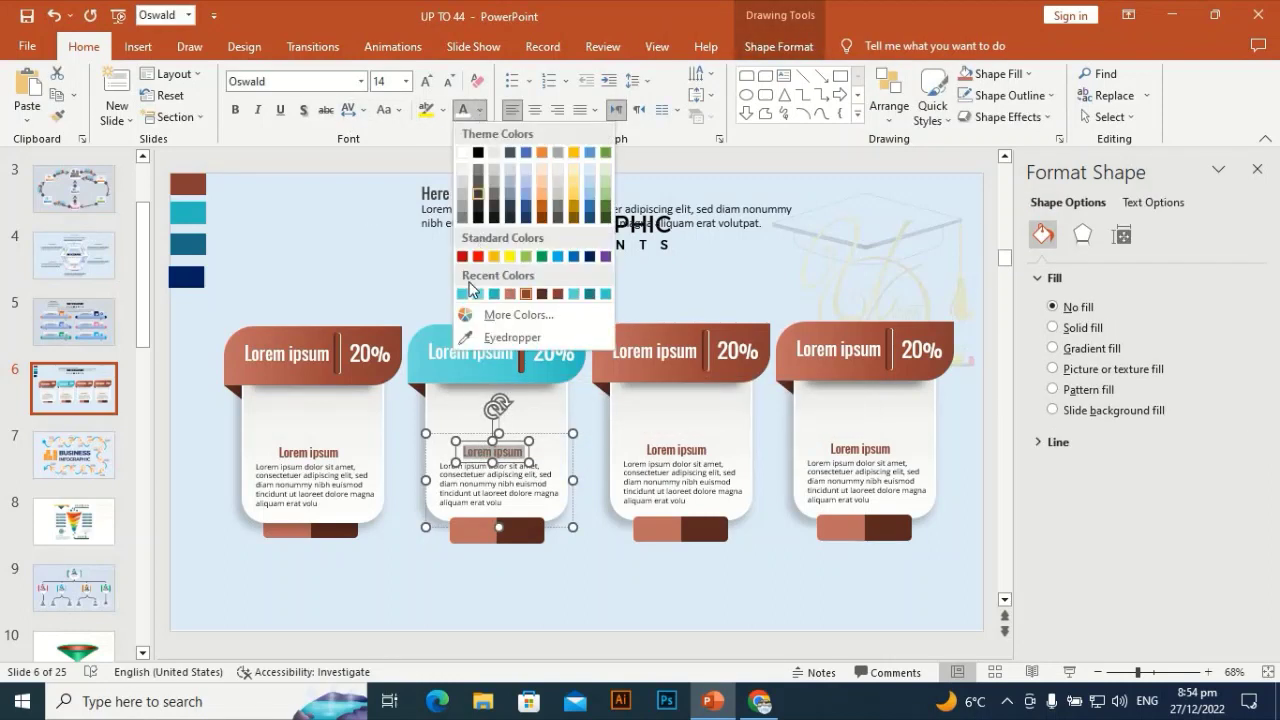
left_click(488, 290)
left_click(620, 612)
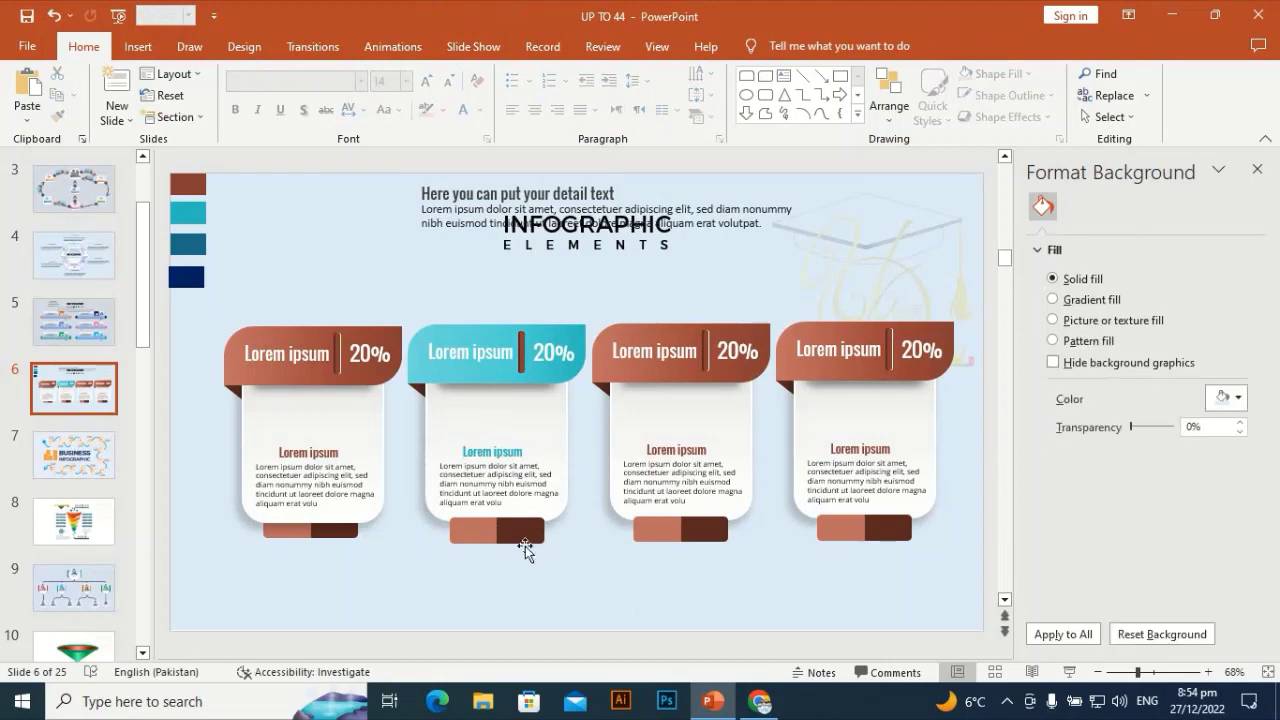
left_click(505, 530)
left_click(520, 530)
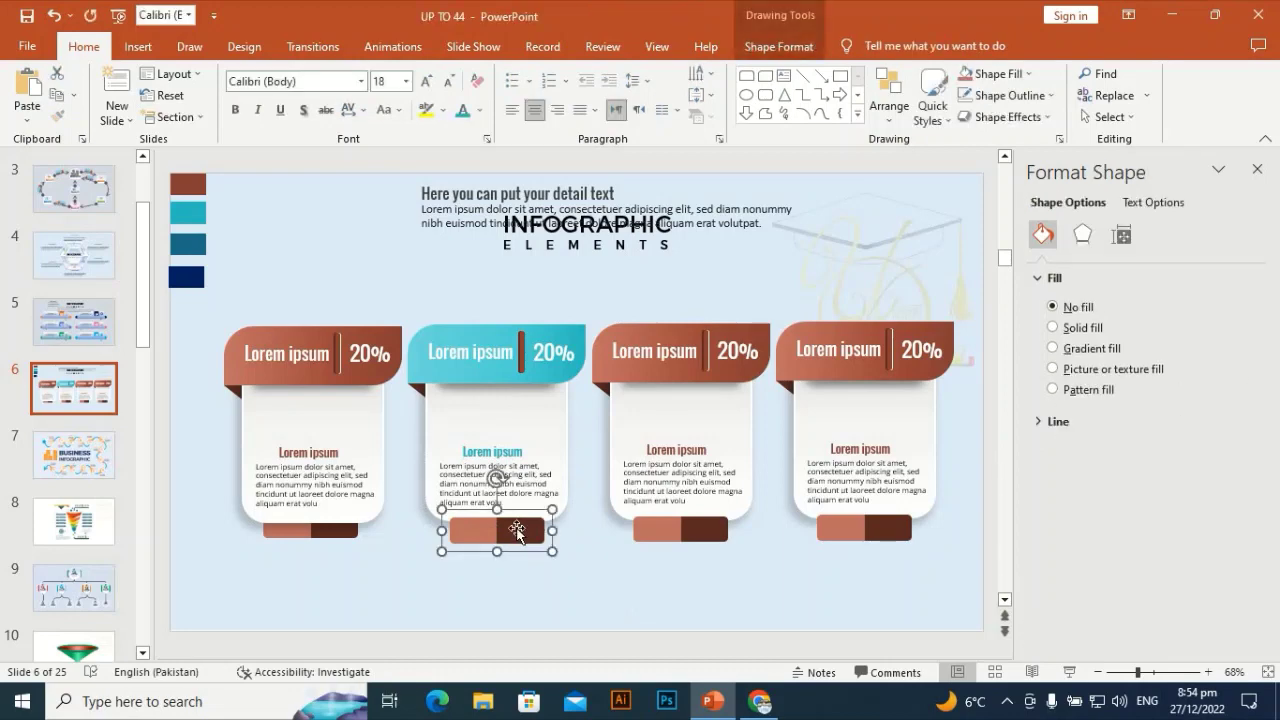
Fill the right half of the second card's bottom bar with teal
left_click(764, 45)
left_click(513, 74)
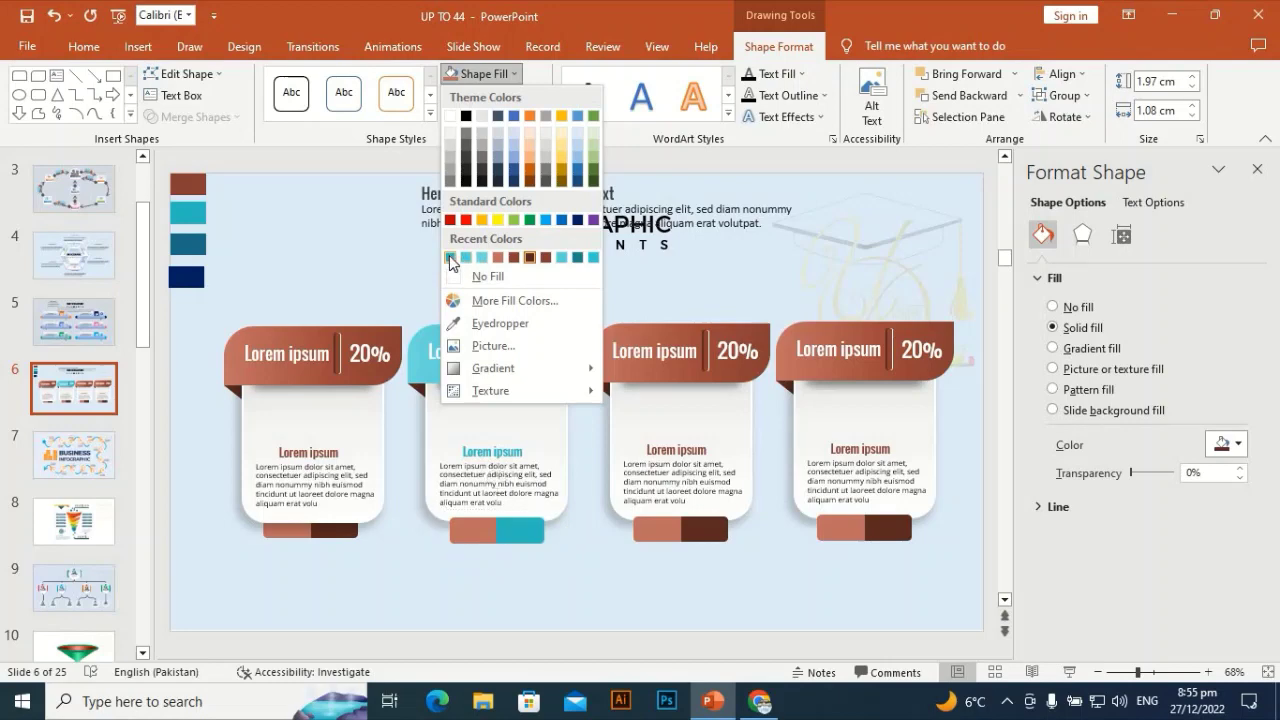
left_click(451, 258)
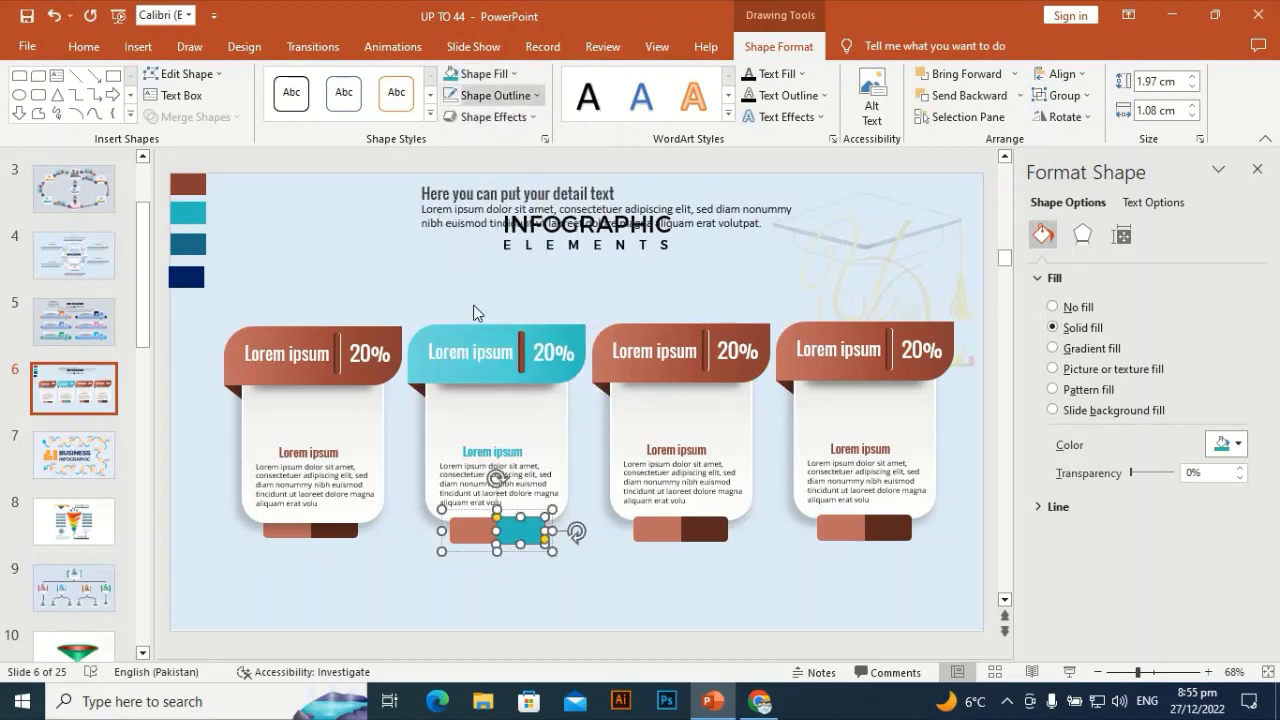
Fill the bar's brown left half with a lighter teal from Recent Colors
left_click(472, 535)
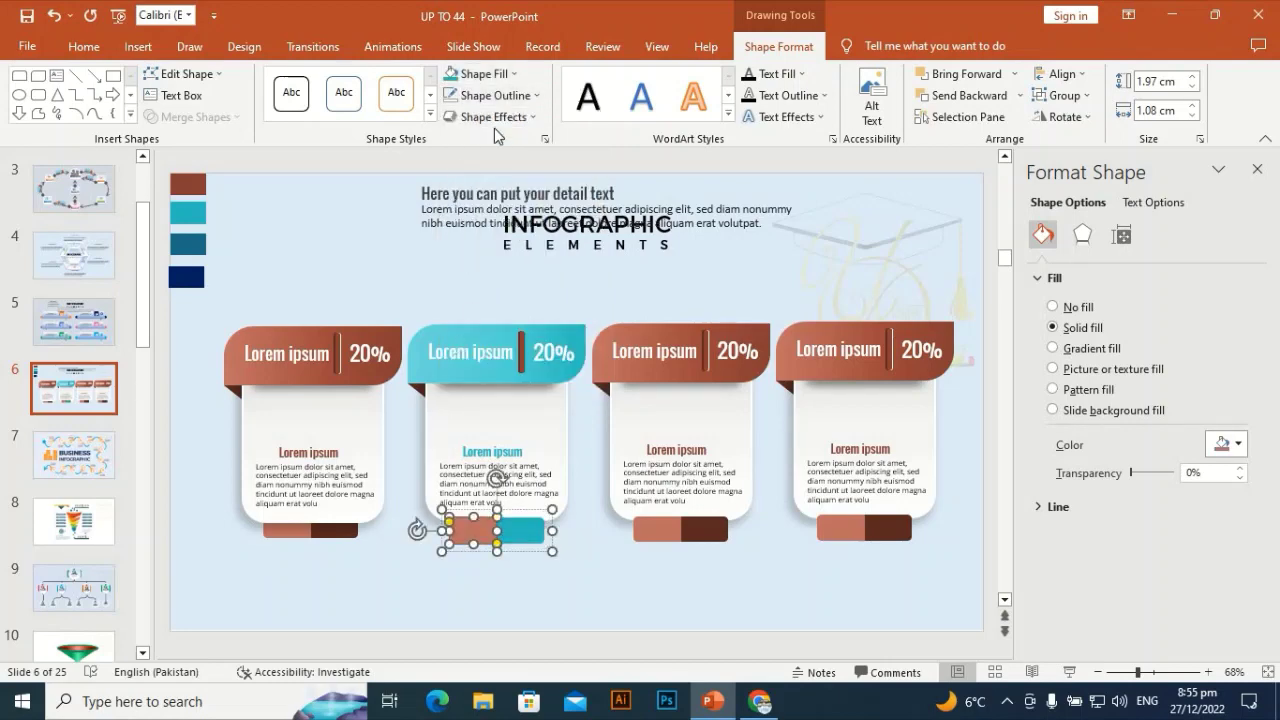
left_click(513, 74)
left_click(482, 258)
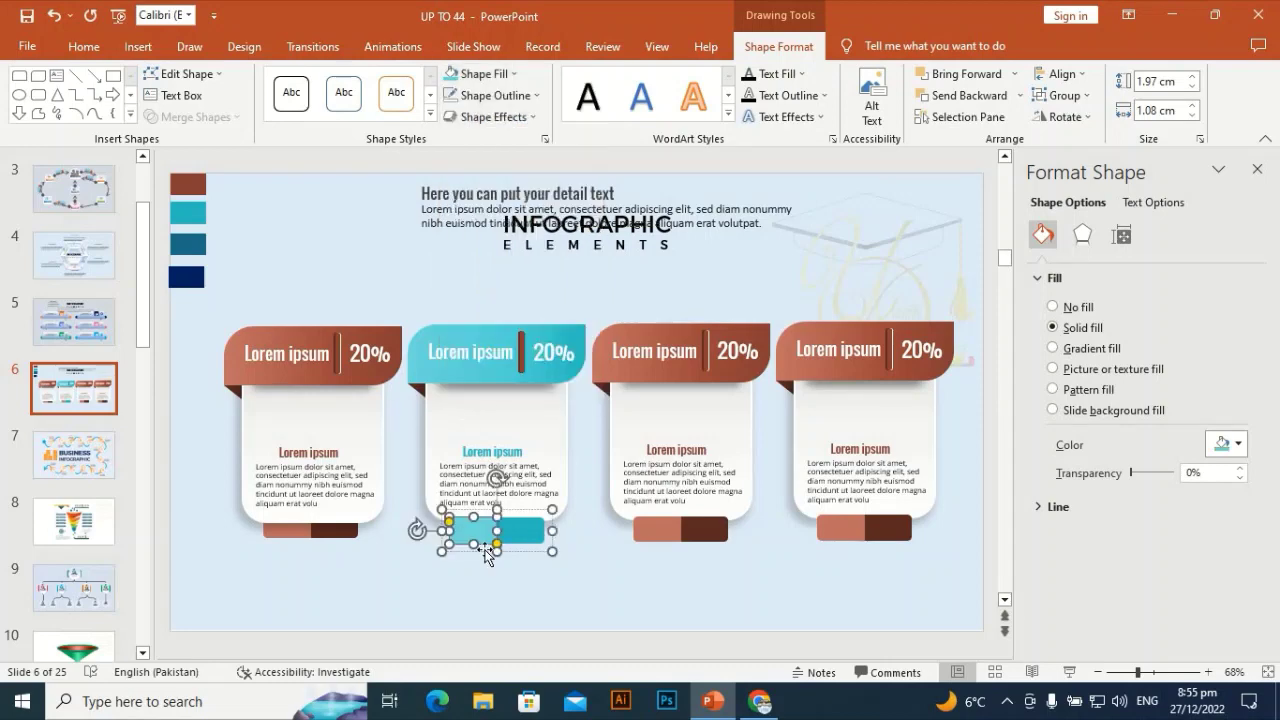